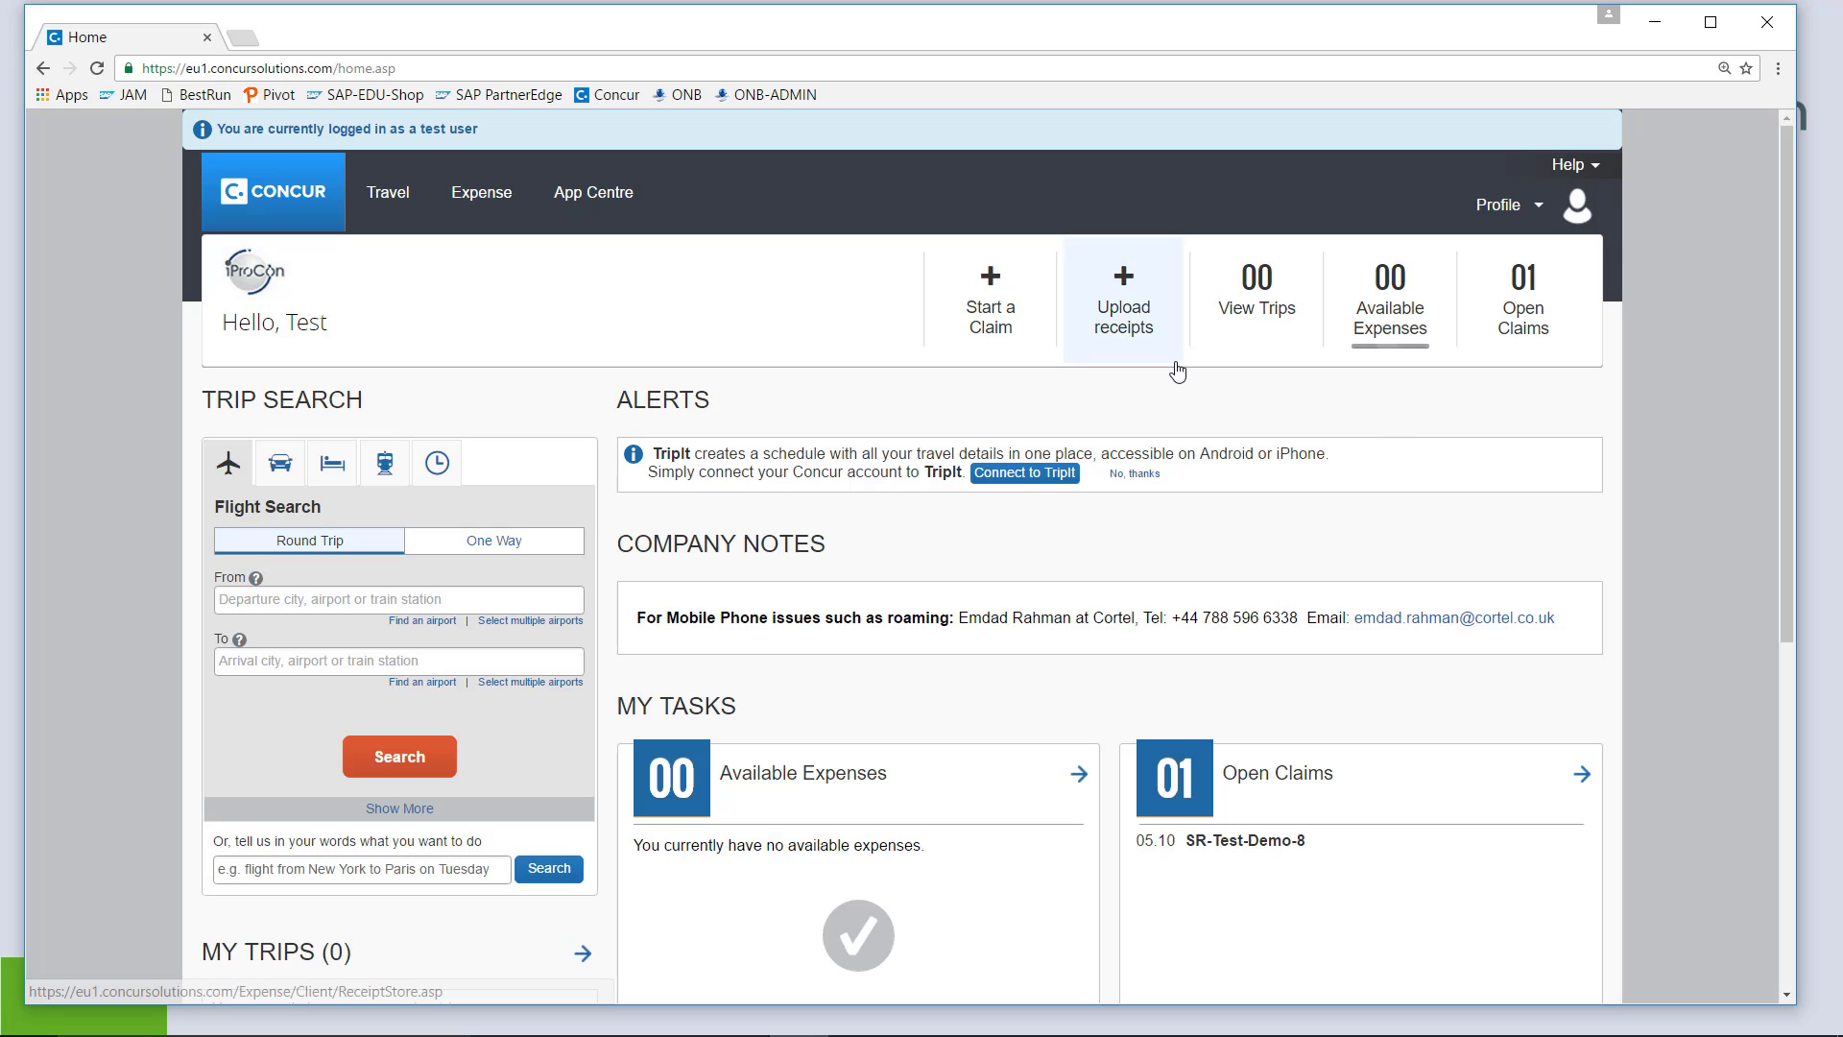
# Open claim SR-Test-Demo-8 and start a new Airfare dom (19 %) expense
pyautogui.click(481, 199)
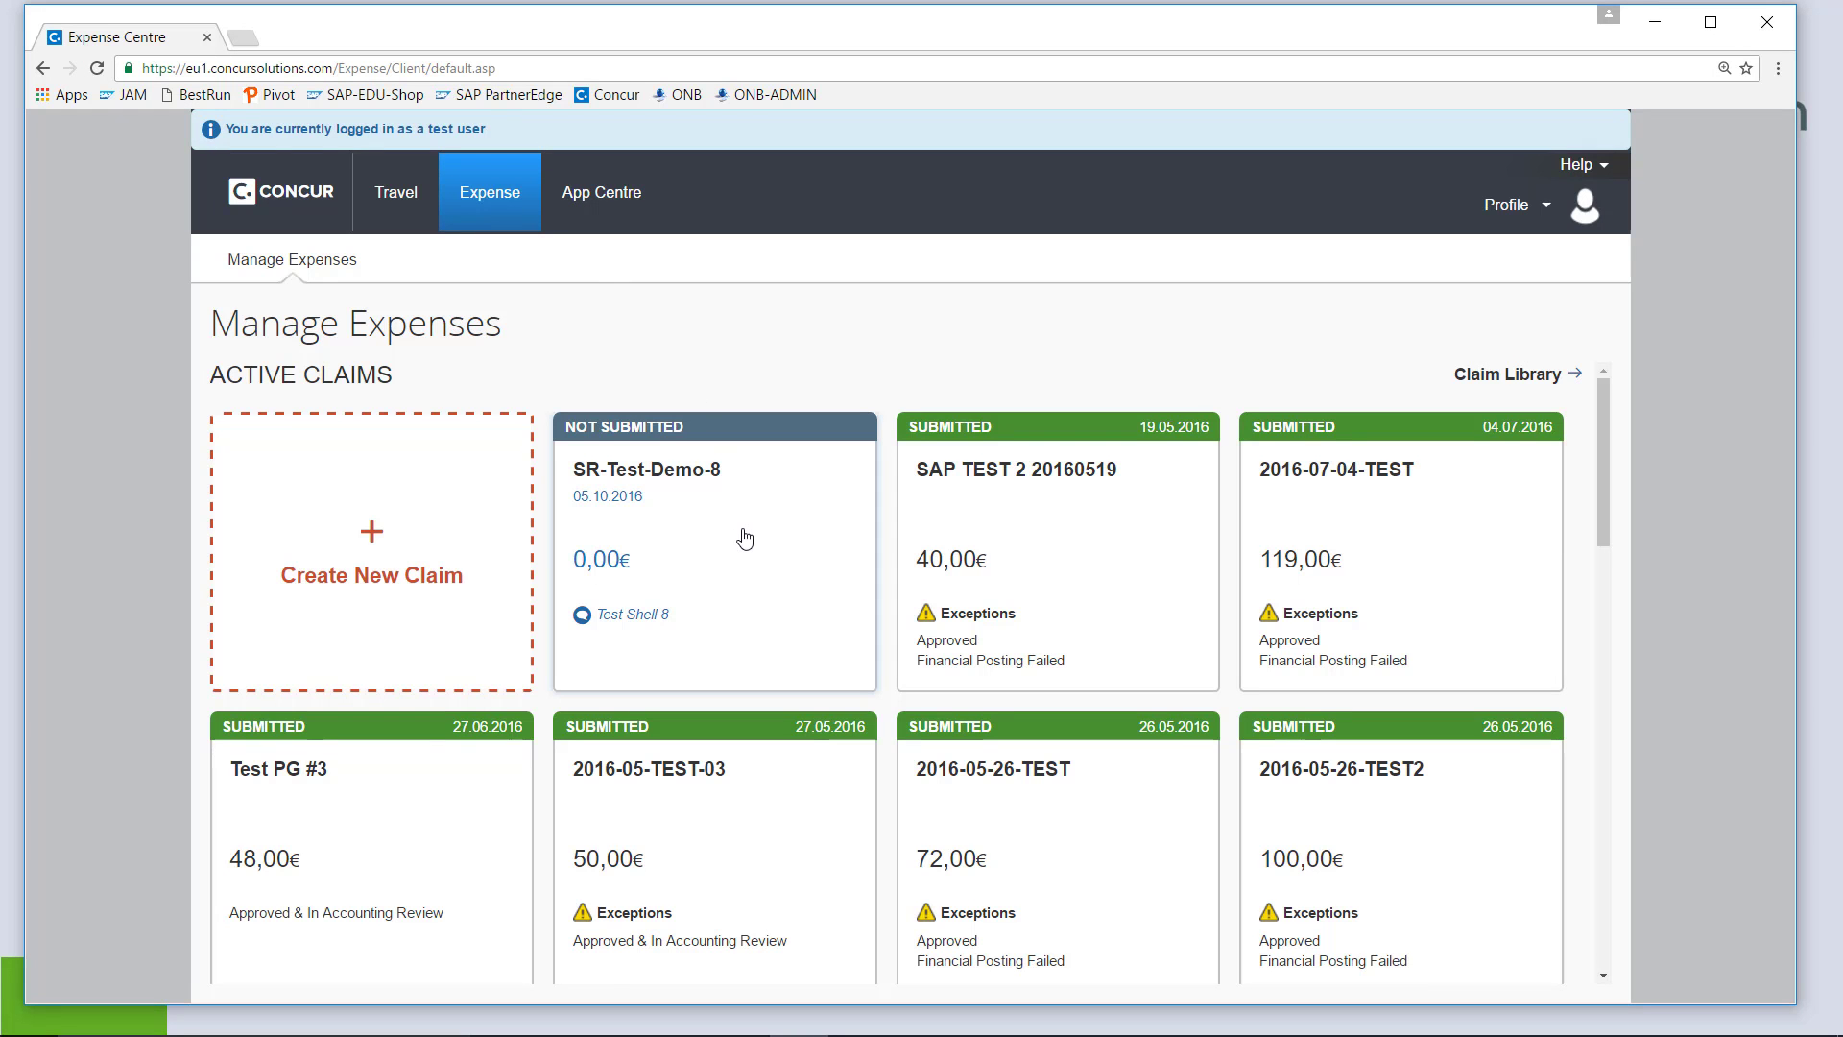
pyautogui.click(605, 557)
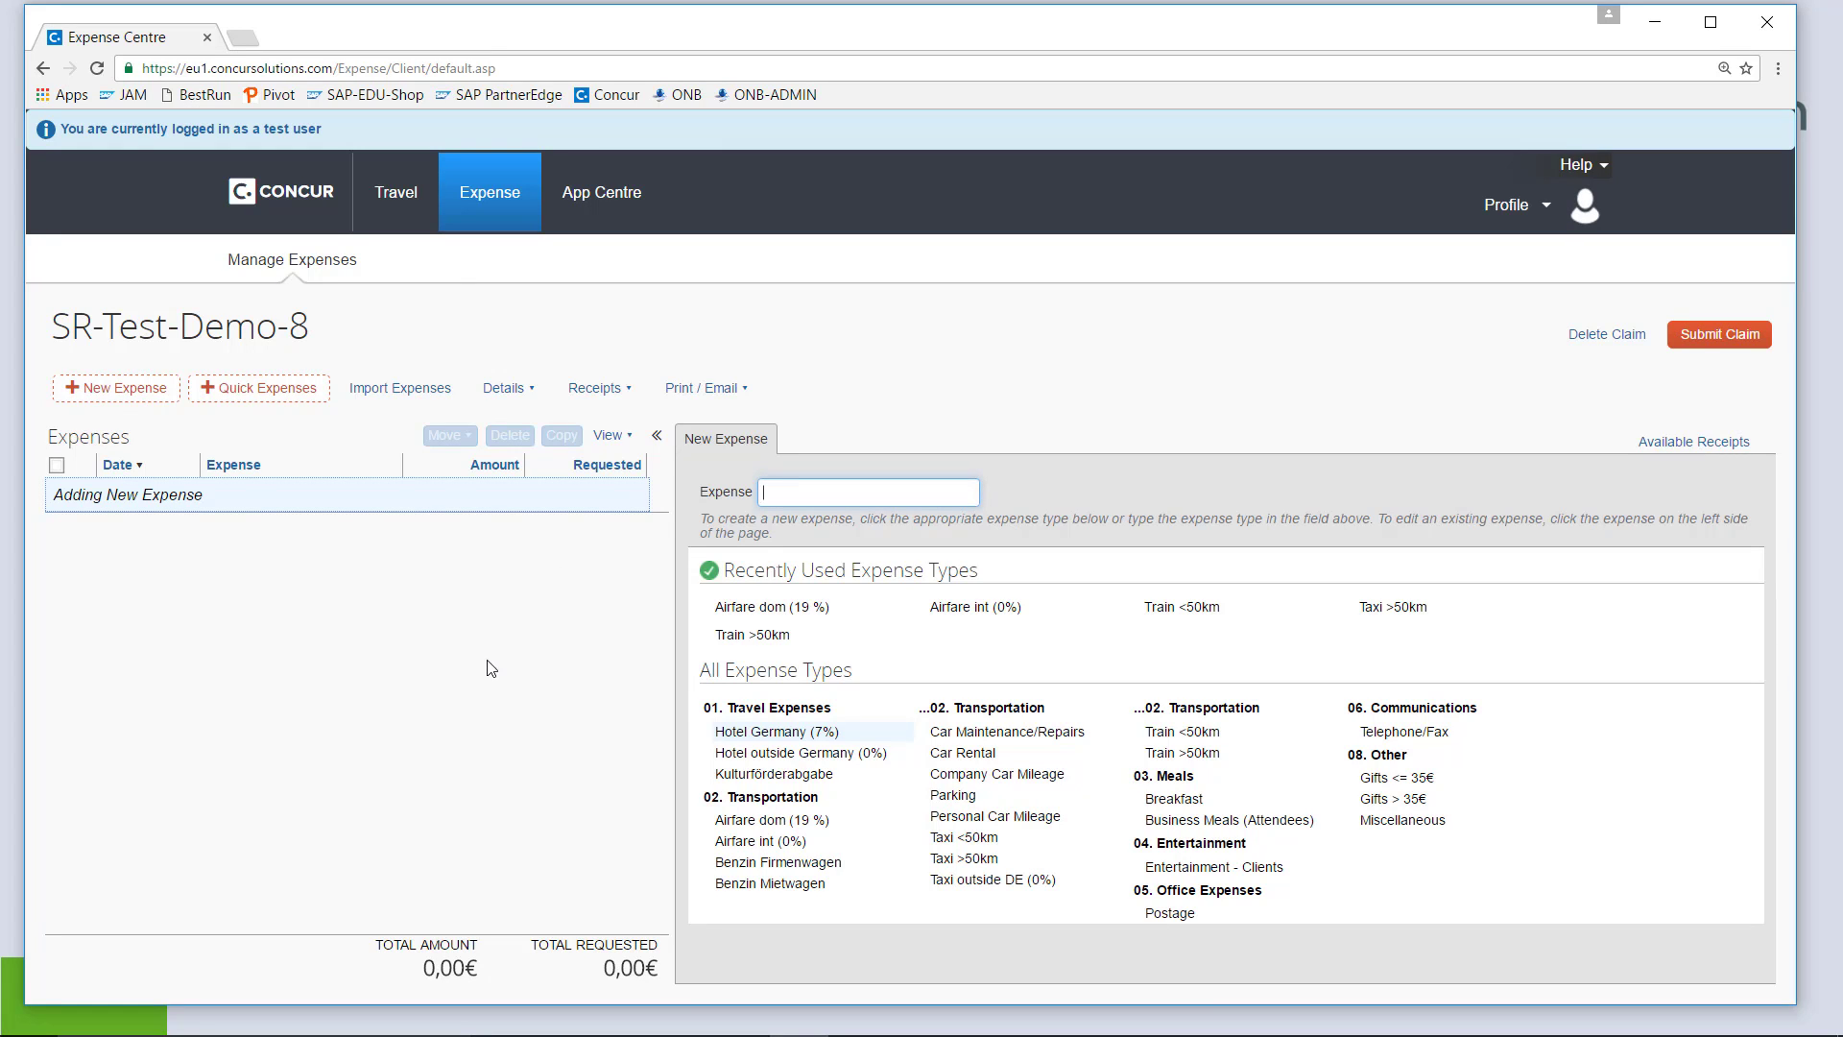
pyautogui.click(780, 821)
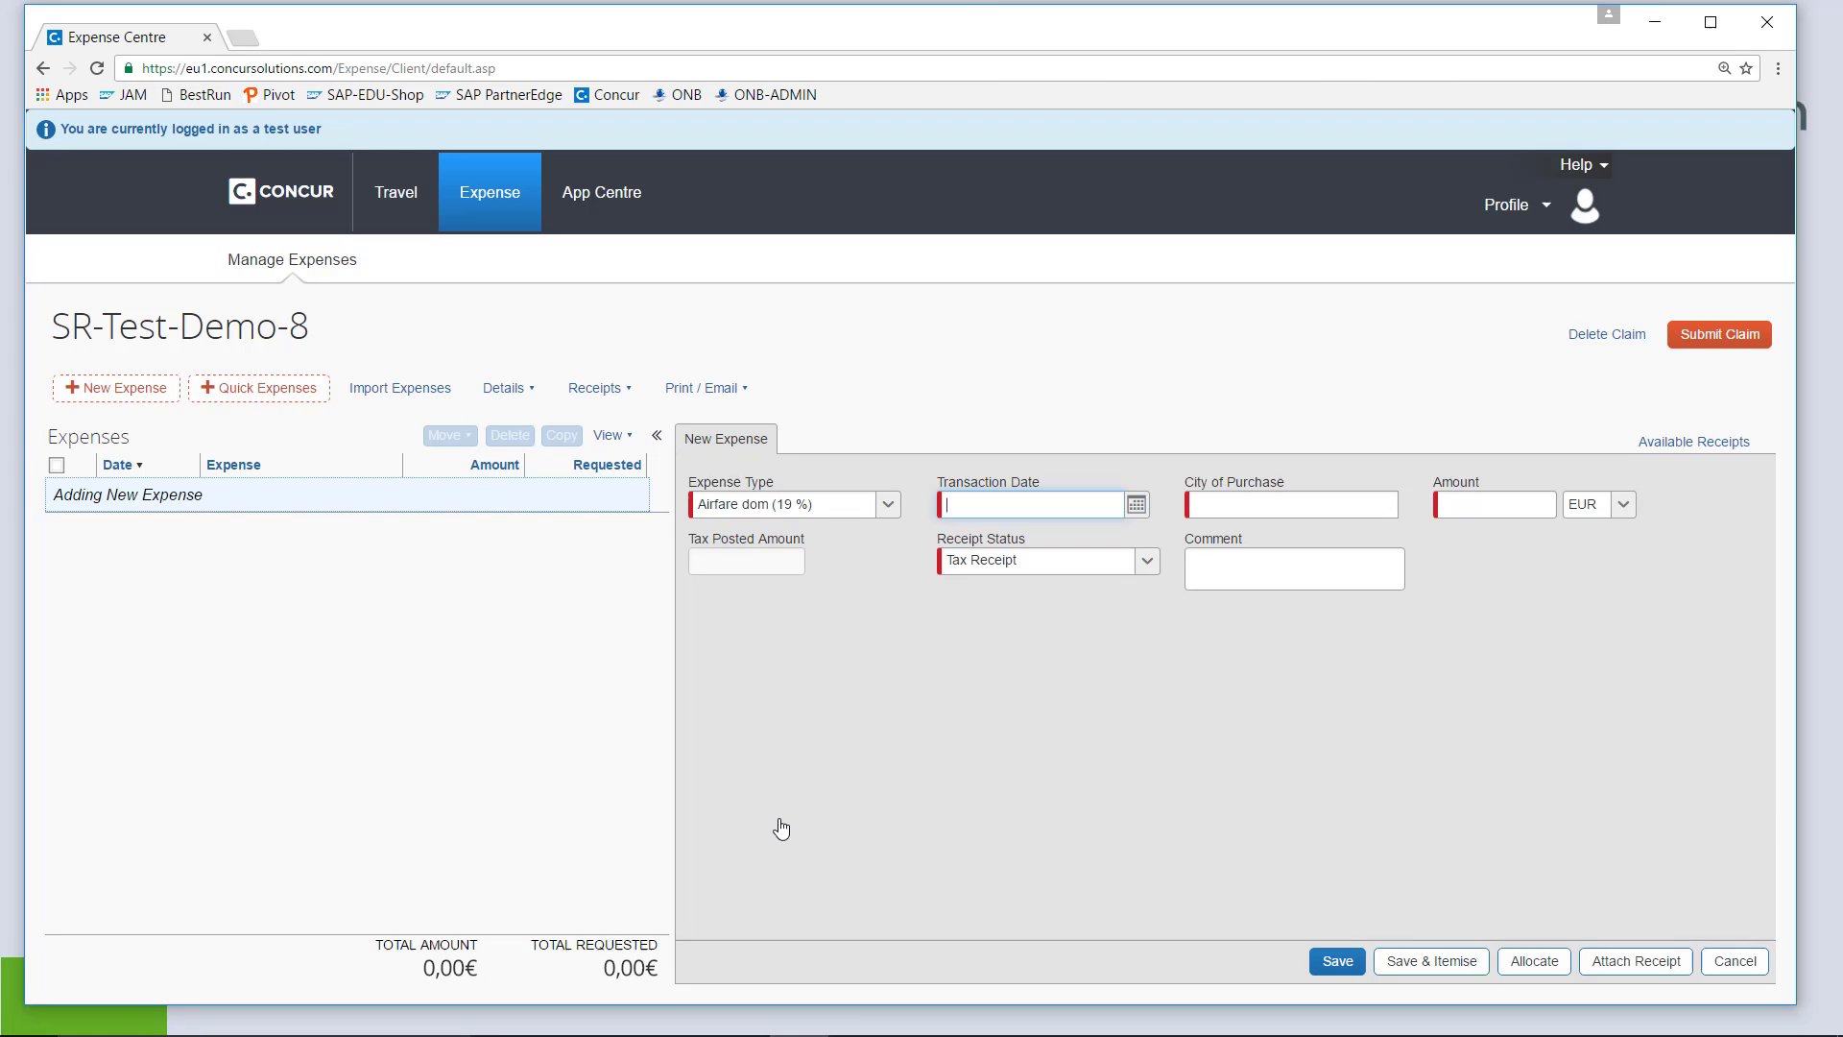
# Fill in date 19.10.2016, city Frankfurt am Main, amount 99 EUR, and Domestic Trip
pyautogui.click(1138, 505)
pyautogui.click(1027, 683)
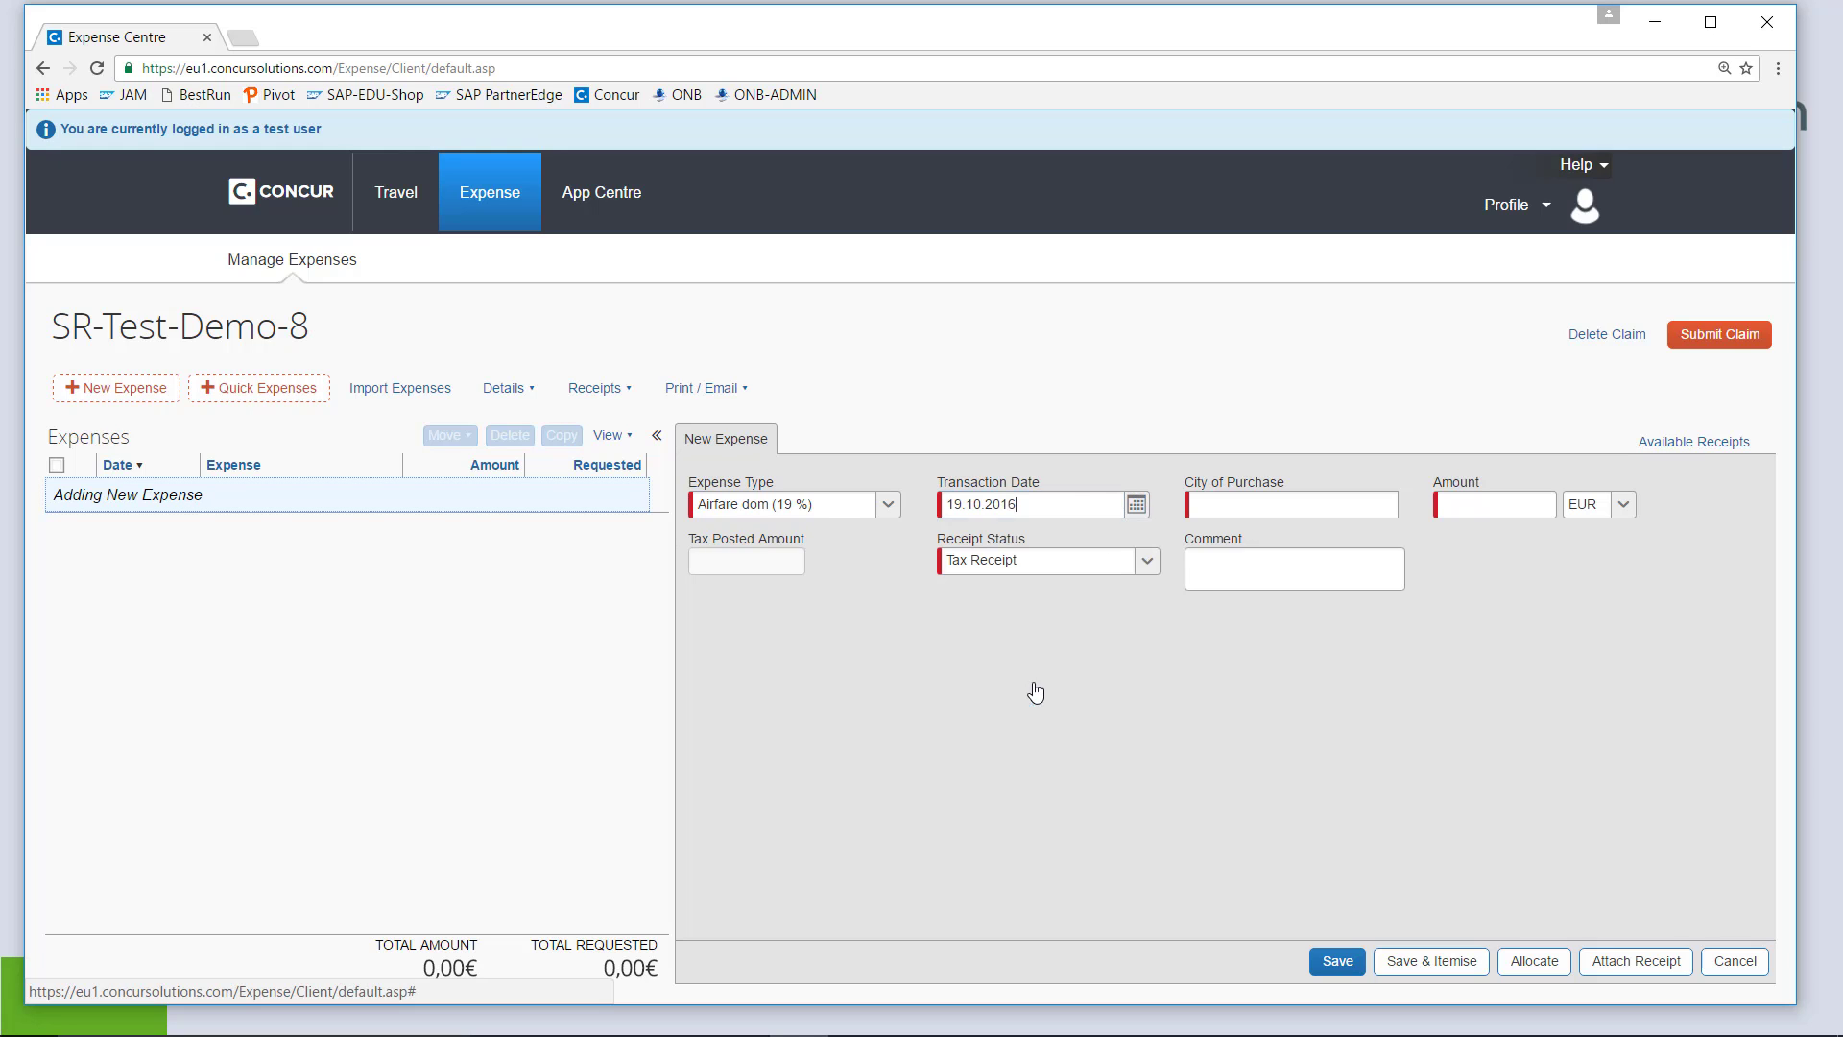
pyautogui.click(1283, 513)
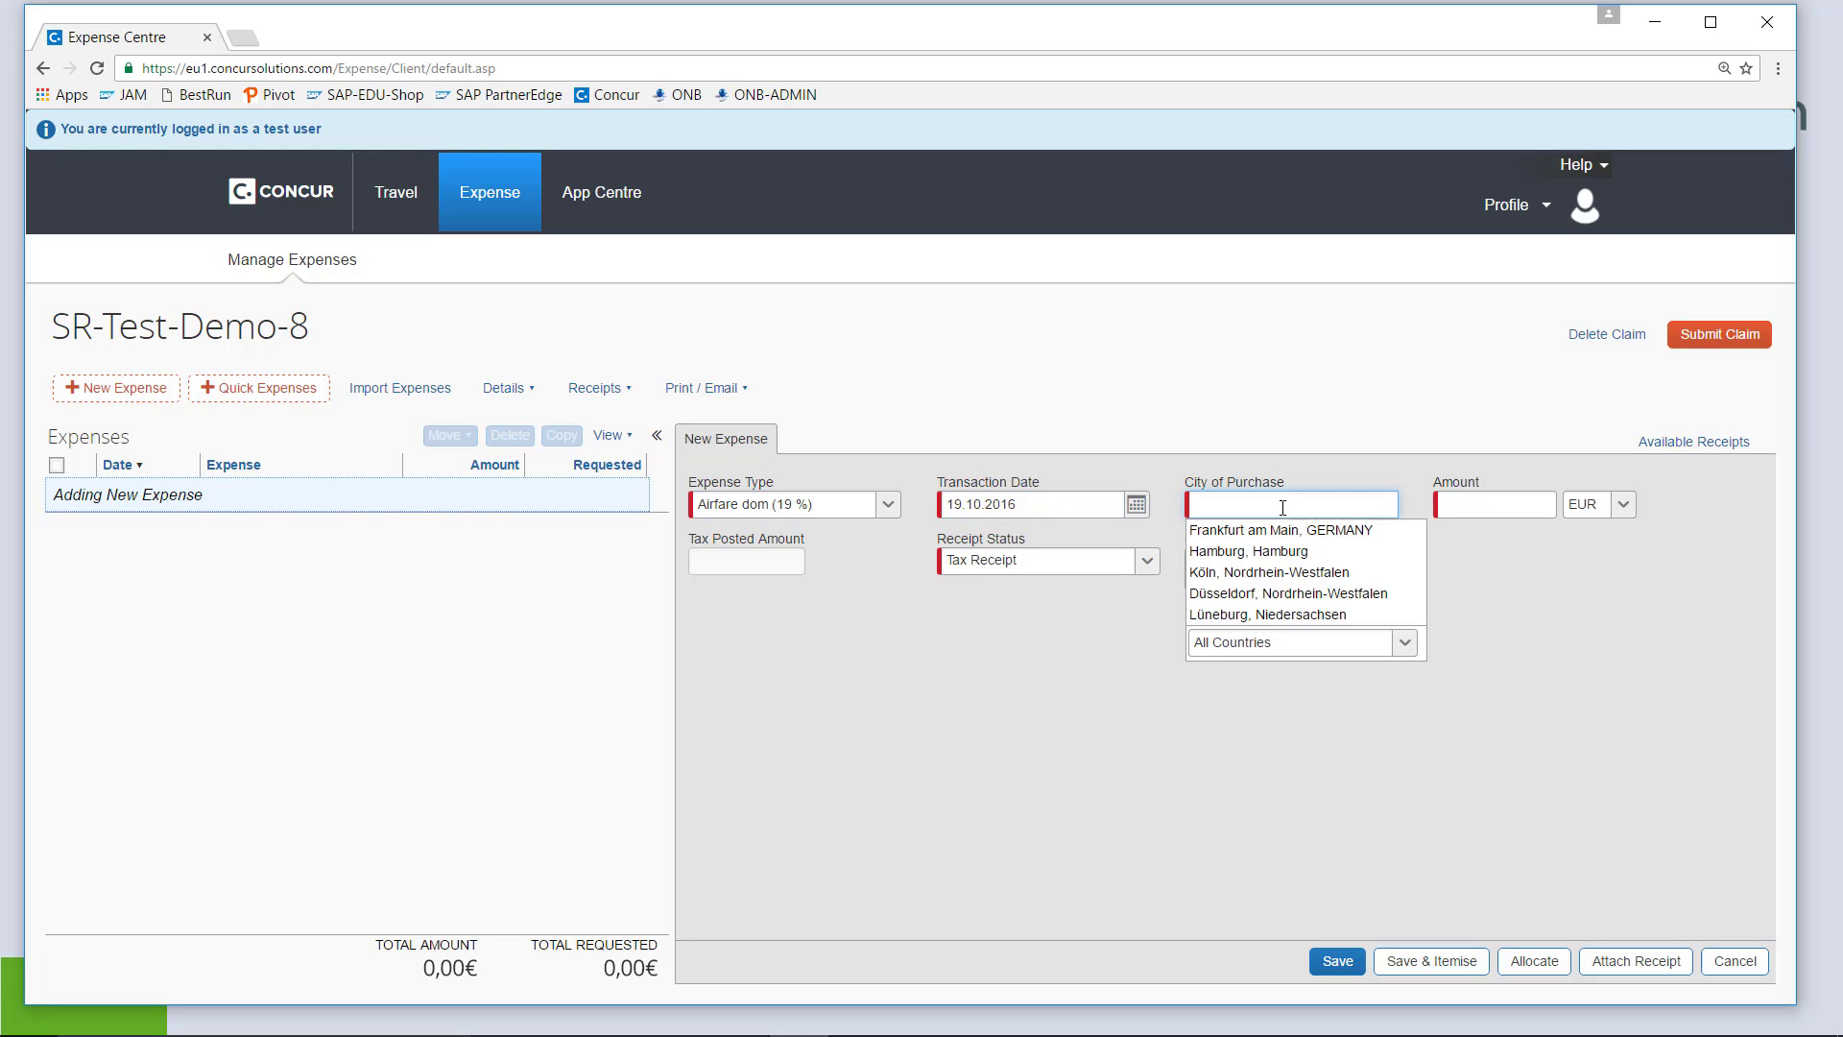
pyautogui.click(1278, 528)
pyautogui.click(1501, 500)
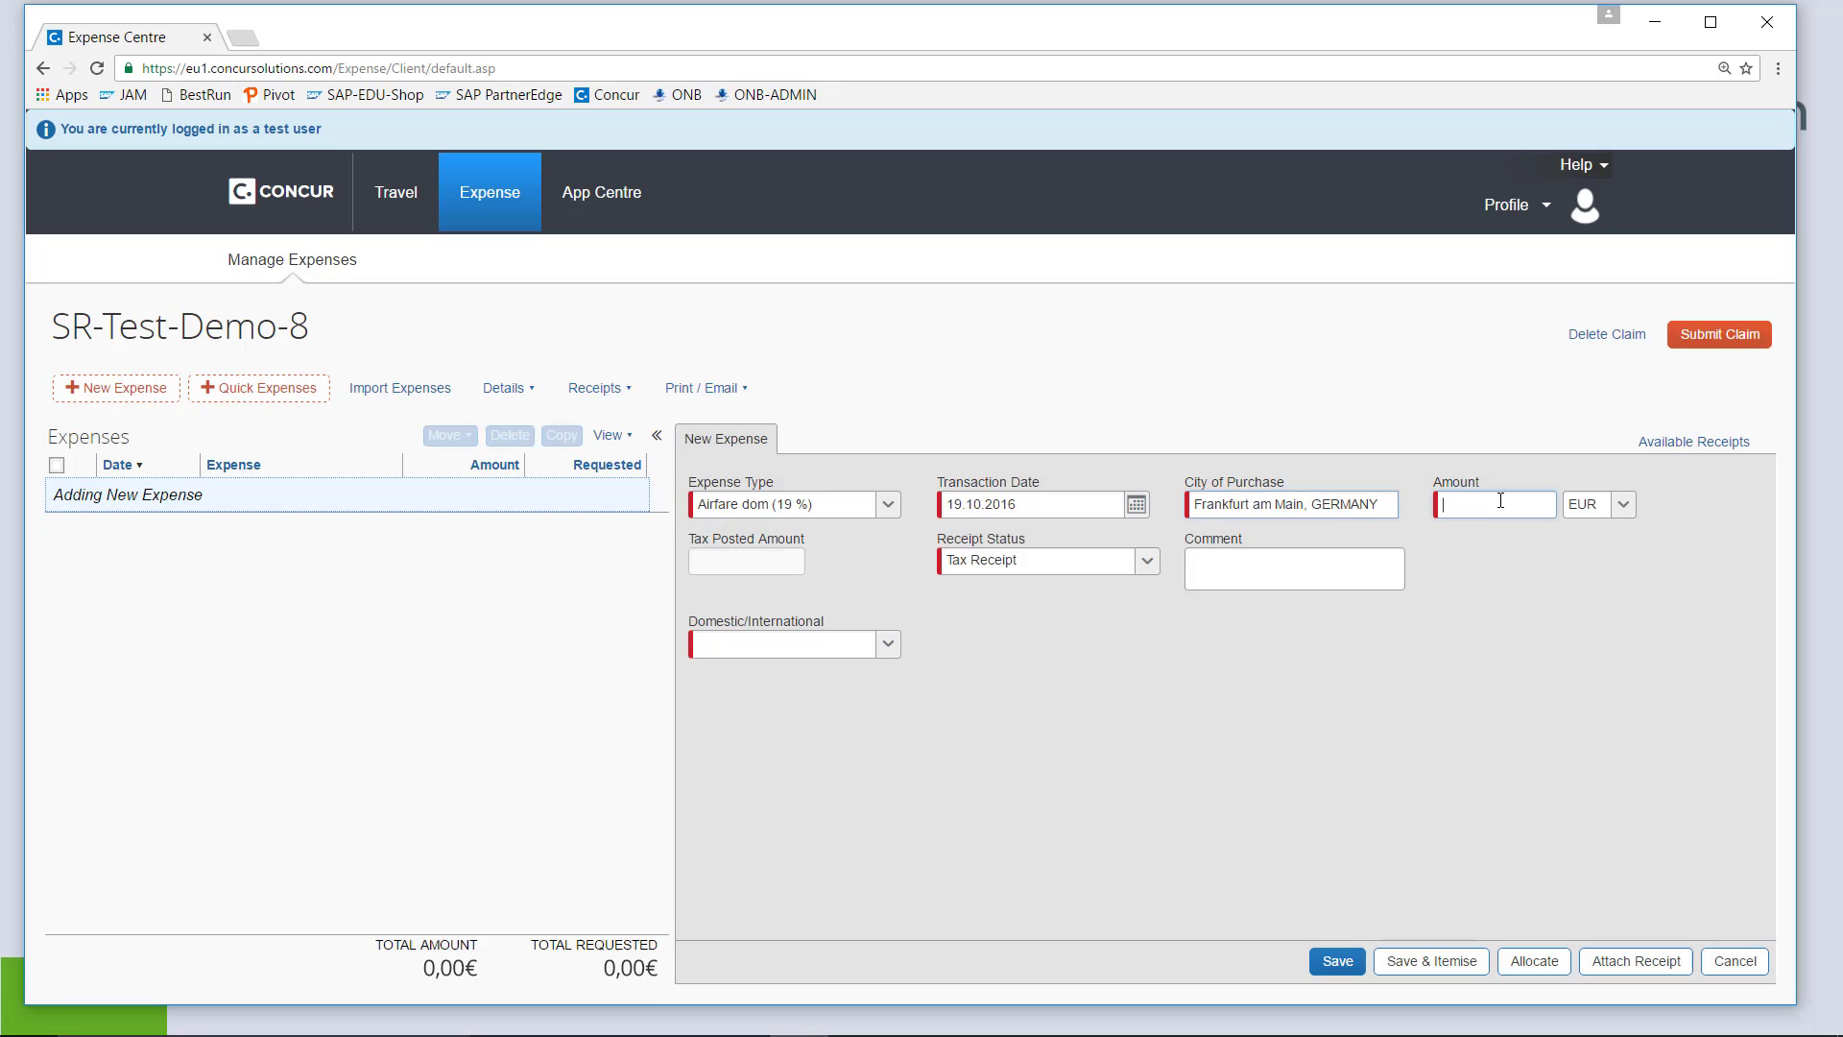
pyautogui.write('99')
pyautogui.click(888, 647)
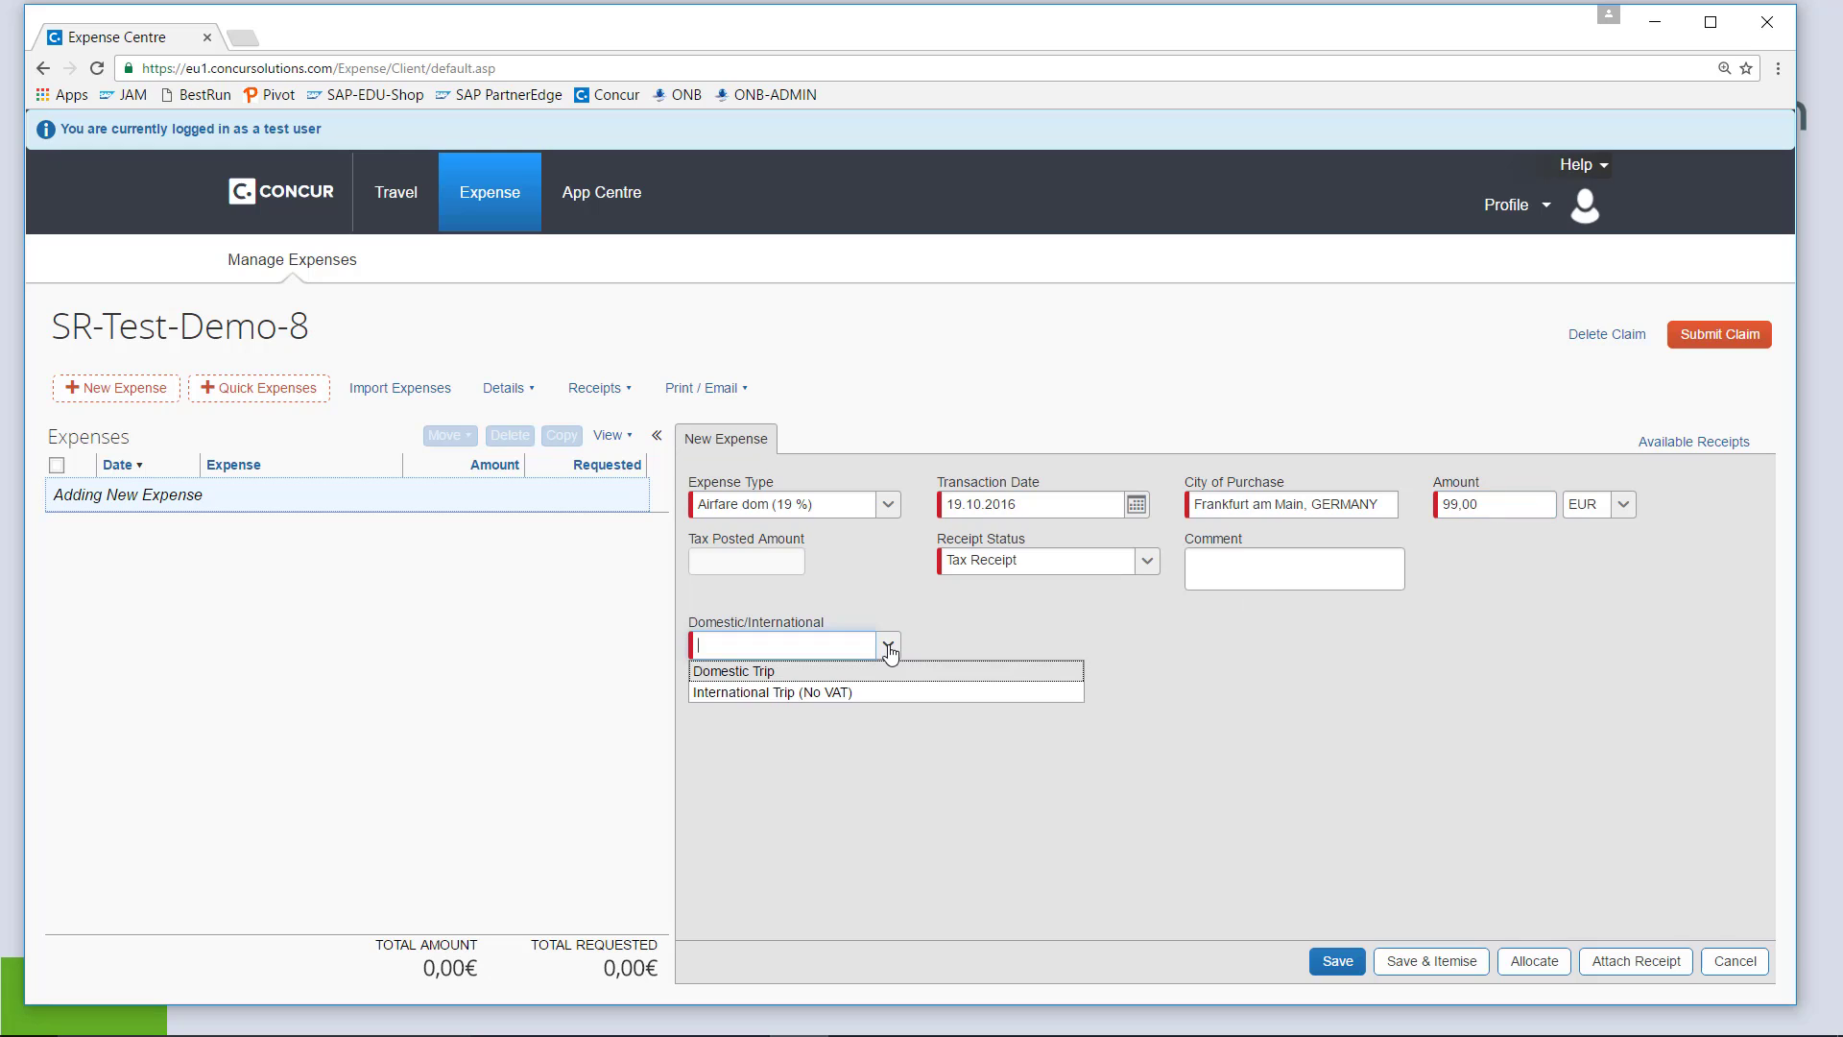
pyautogui.click(741, 671)
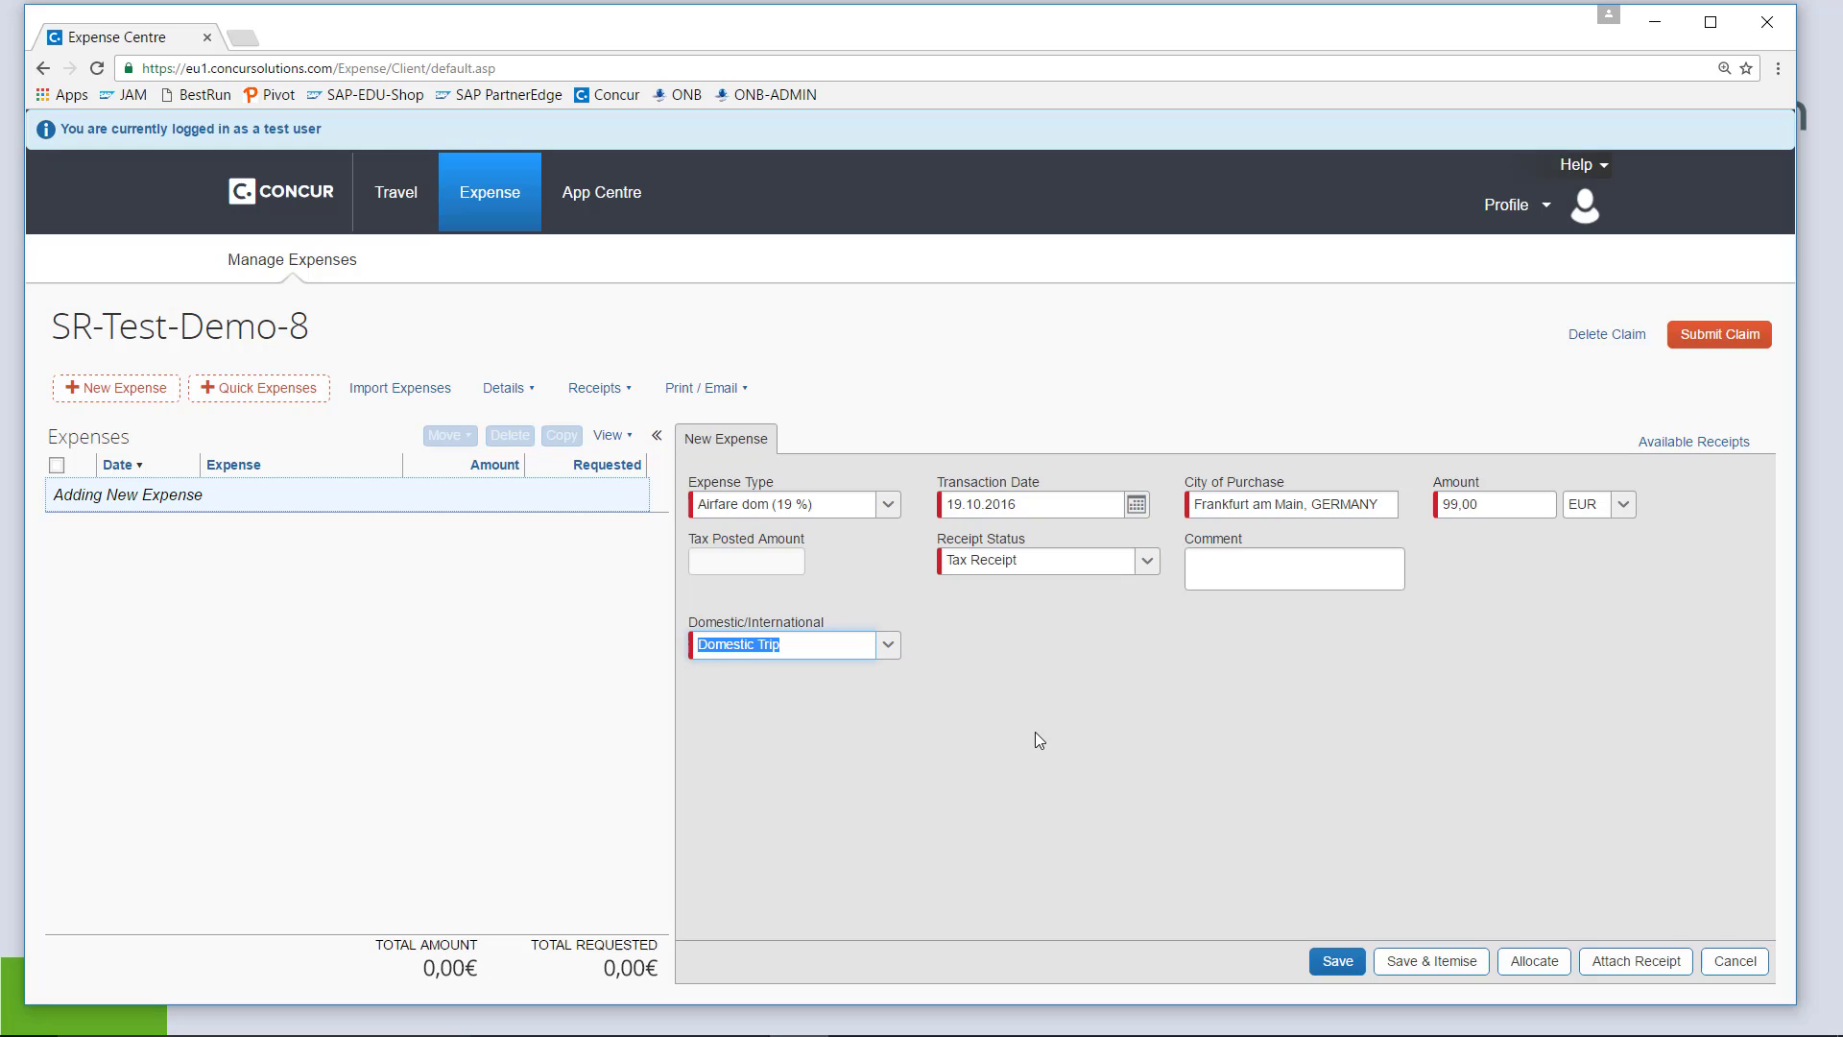
pyautogui.click(1173, 826)
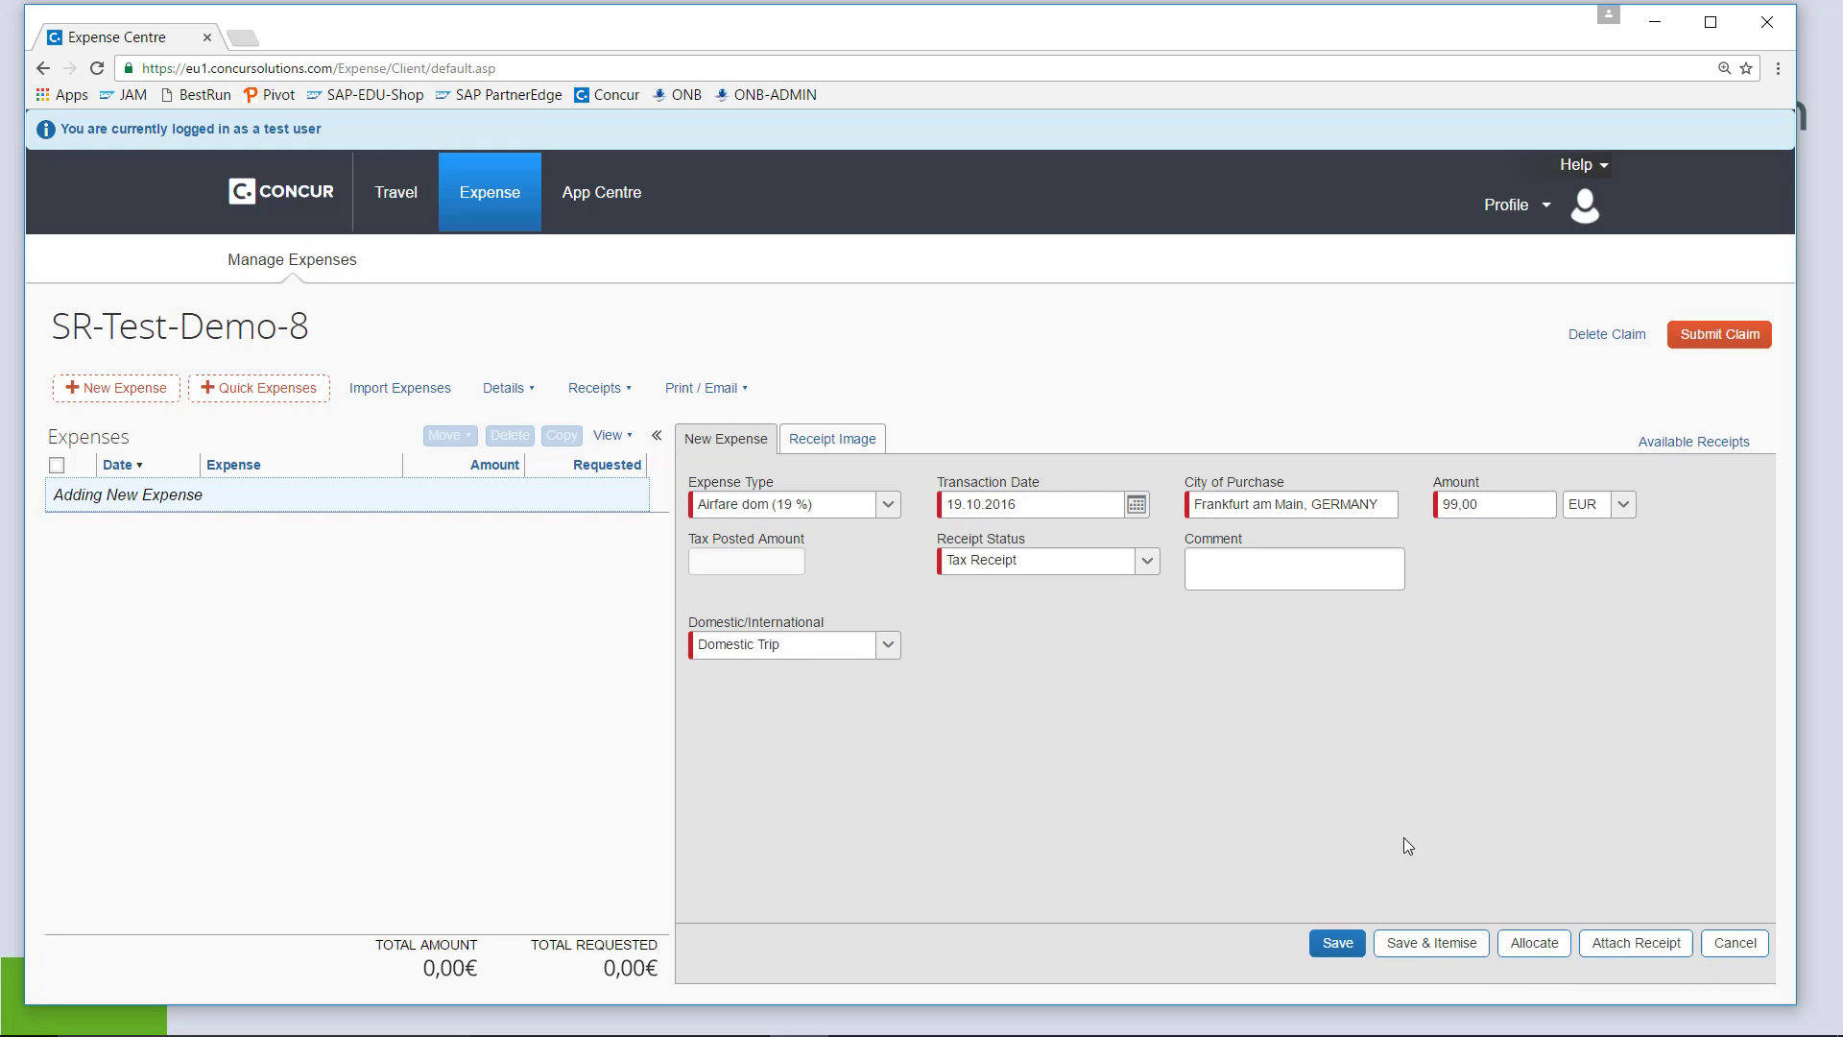
# Save the 99,00 € airfare expense and submit claim SR-Test-Demo-8 through Final Review
pyautogui.click(1340, 946)
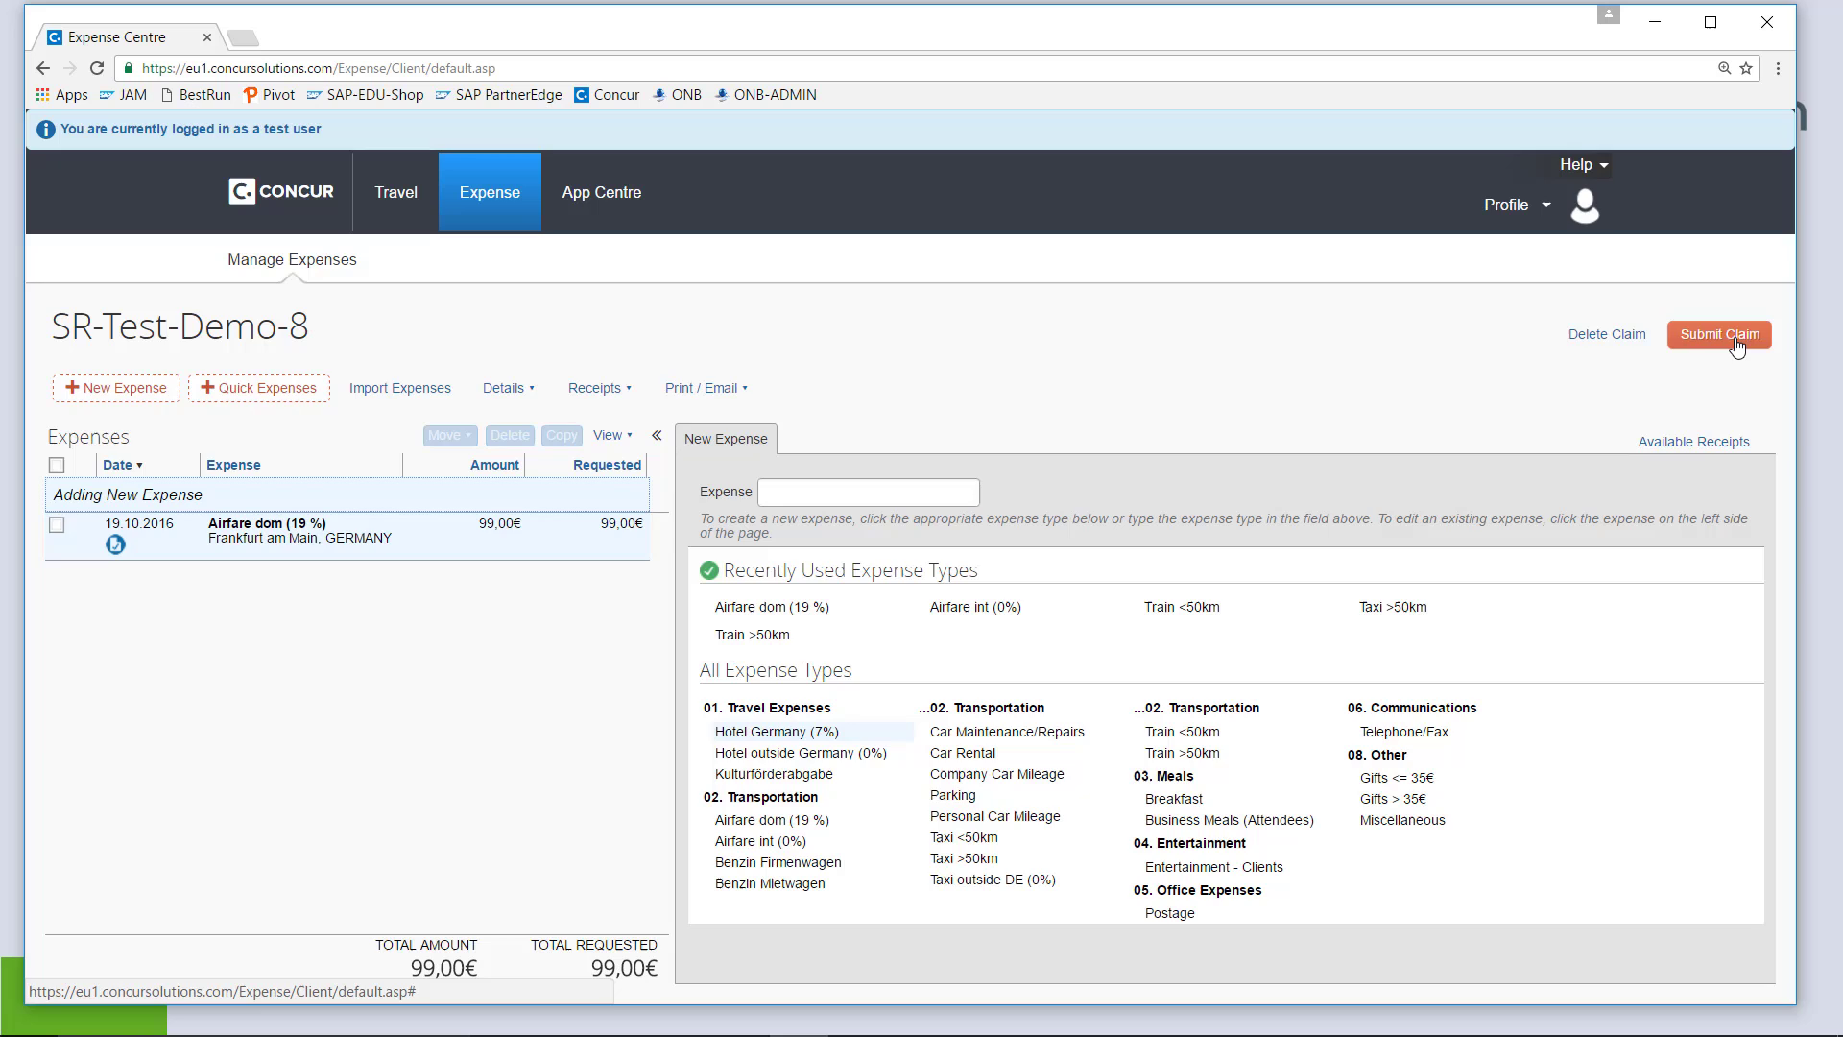
pyautogui.click(1738, 345)
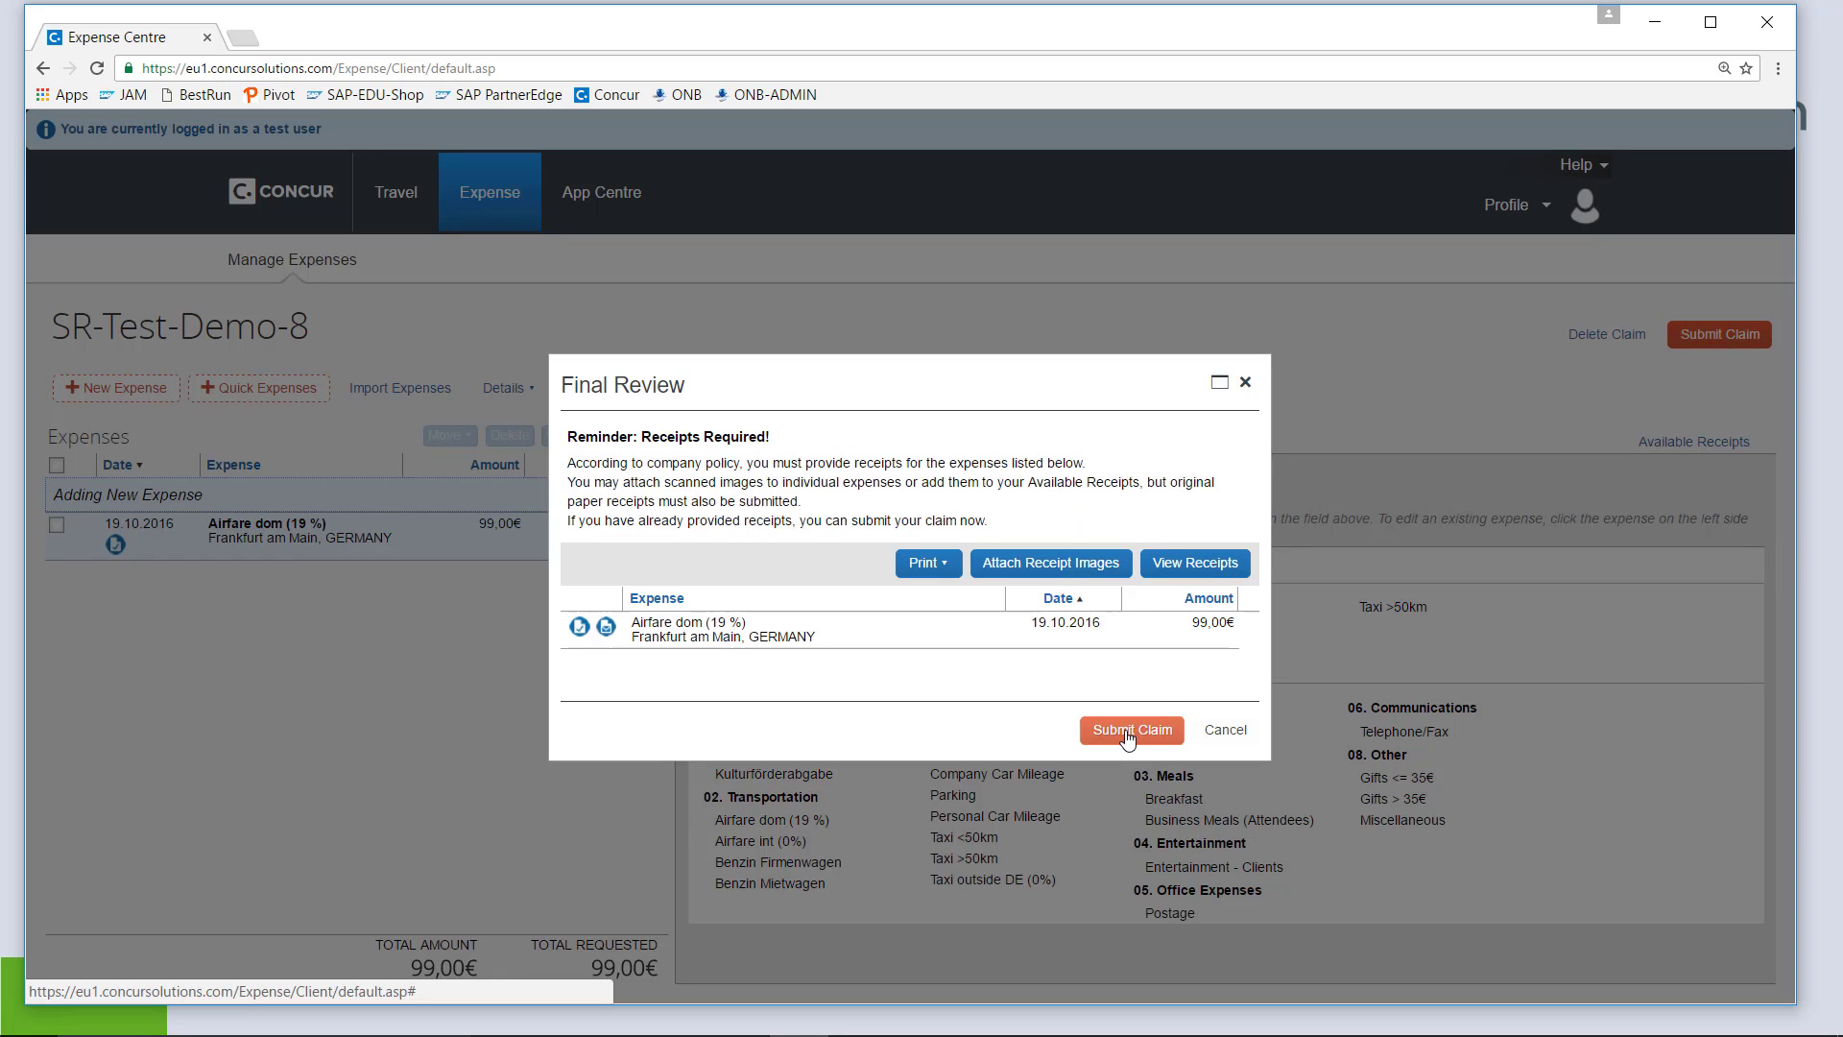
pyautogui.click(1128, 735)
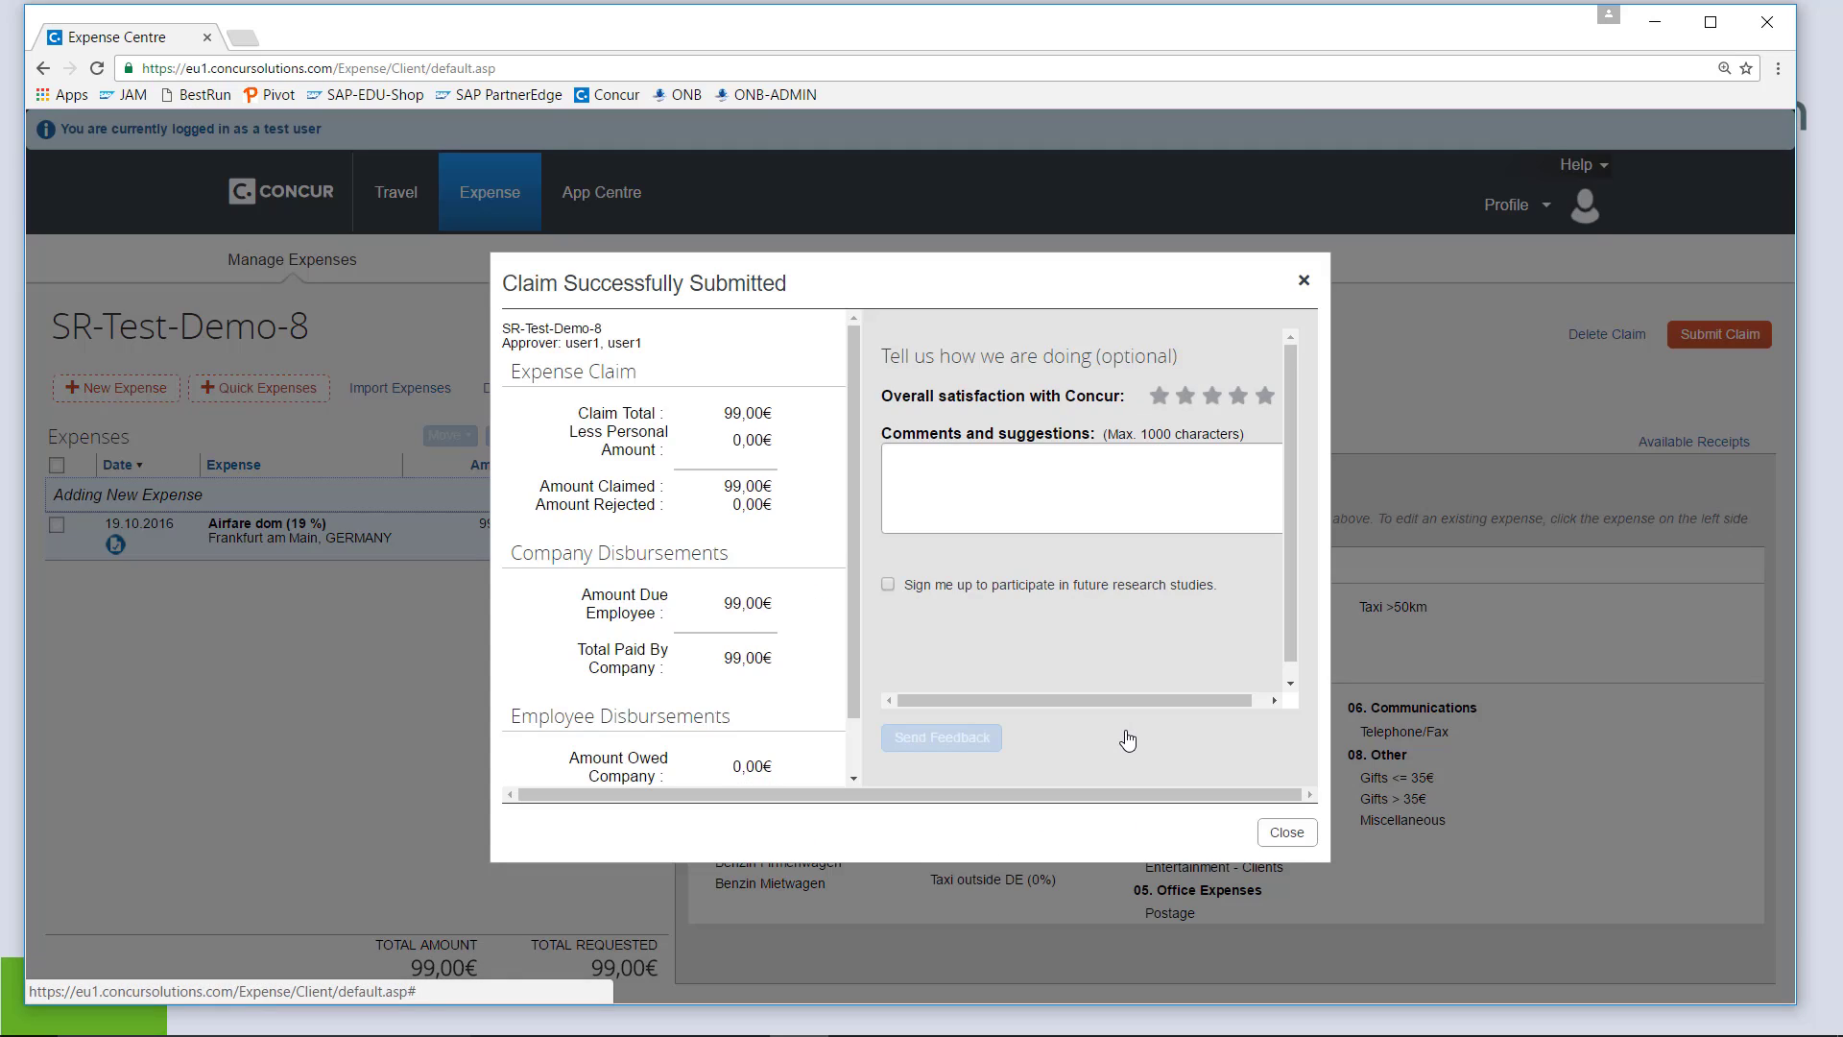
pyautogui.click(1285, 843)
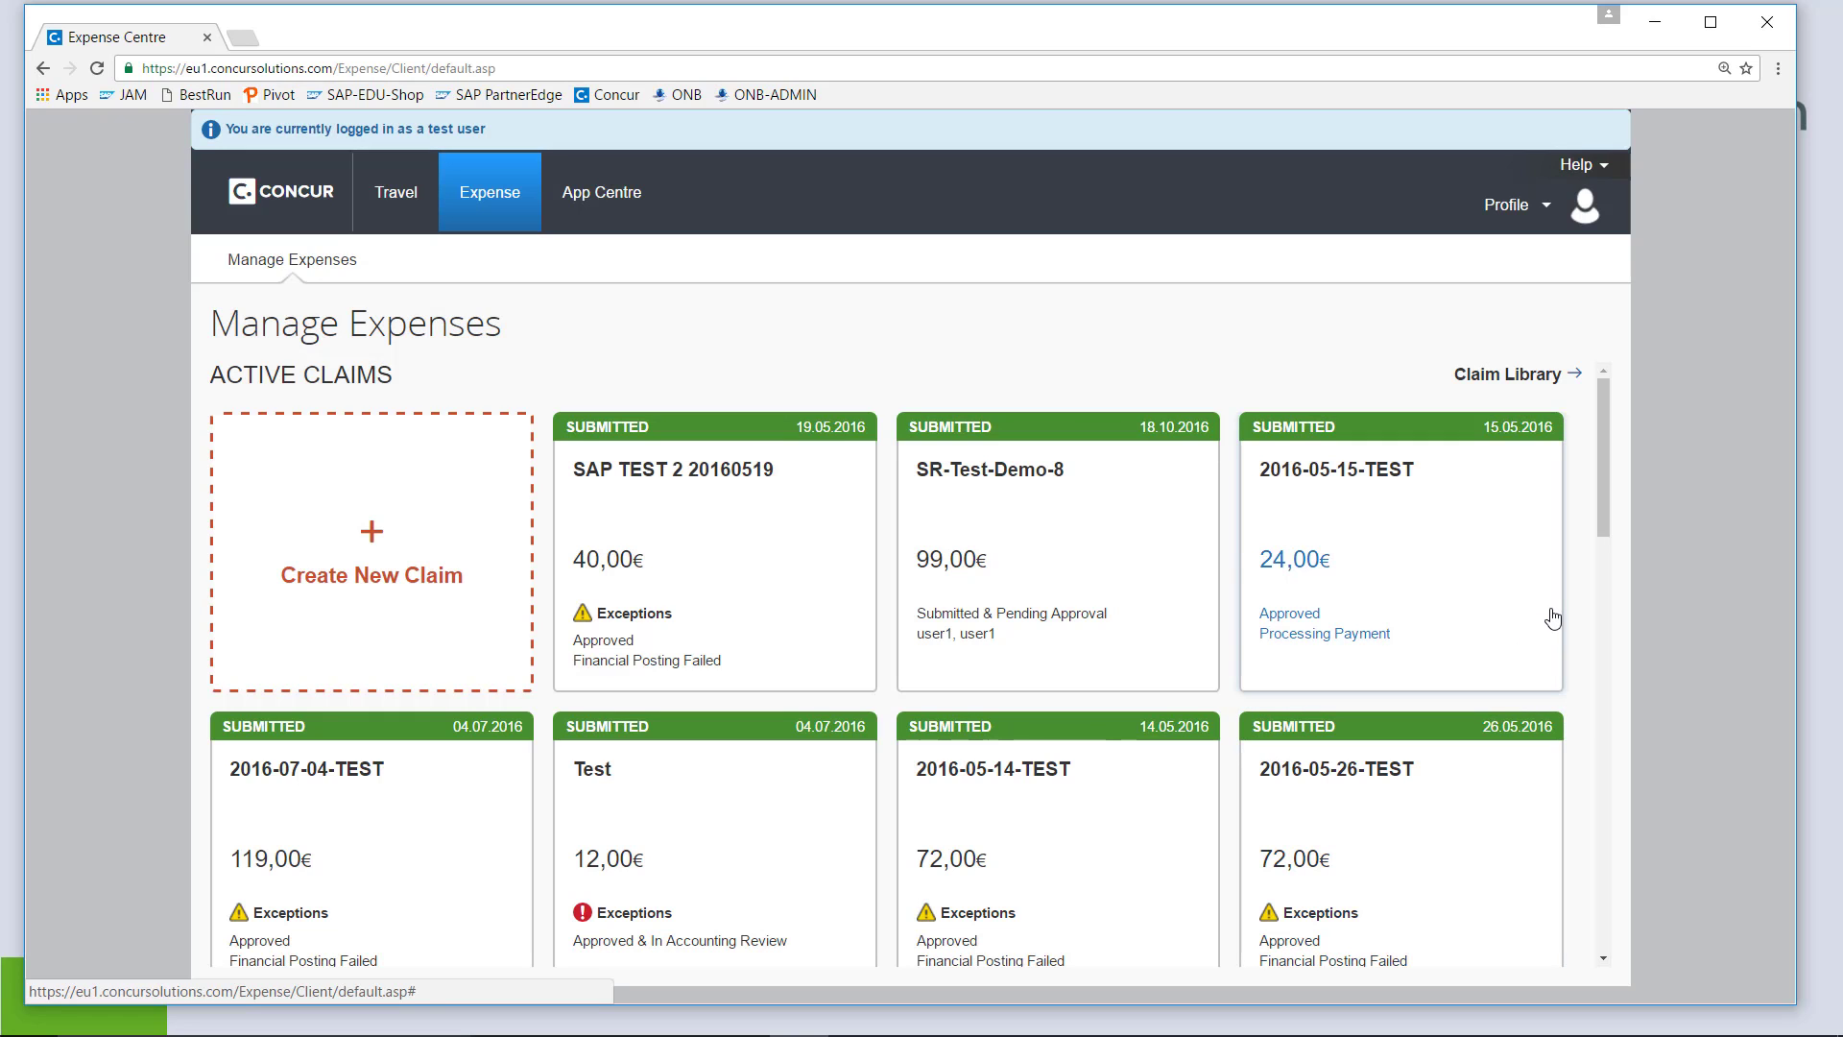
pyautogui.hotkey('alt', 'Tab')
# As approver, approve claim SR-Test-Demo-8 from Approvals and return to Manage Expenses
pyautogui.hotkey('alt', 'Tab')
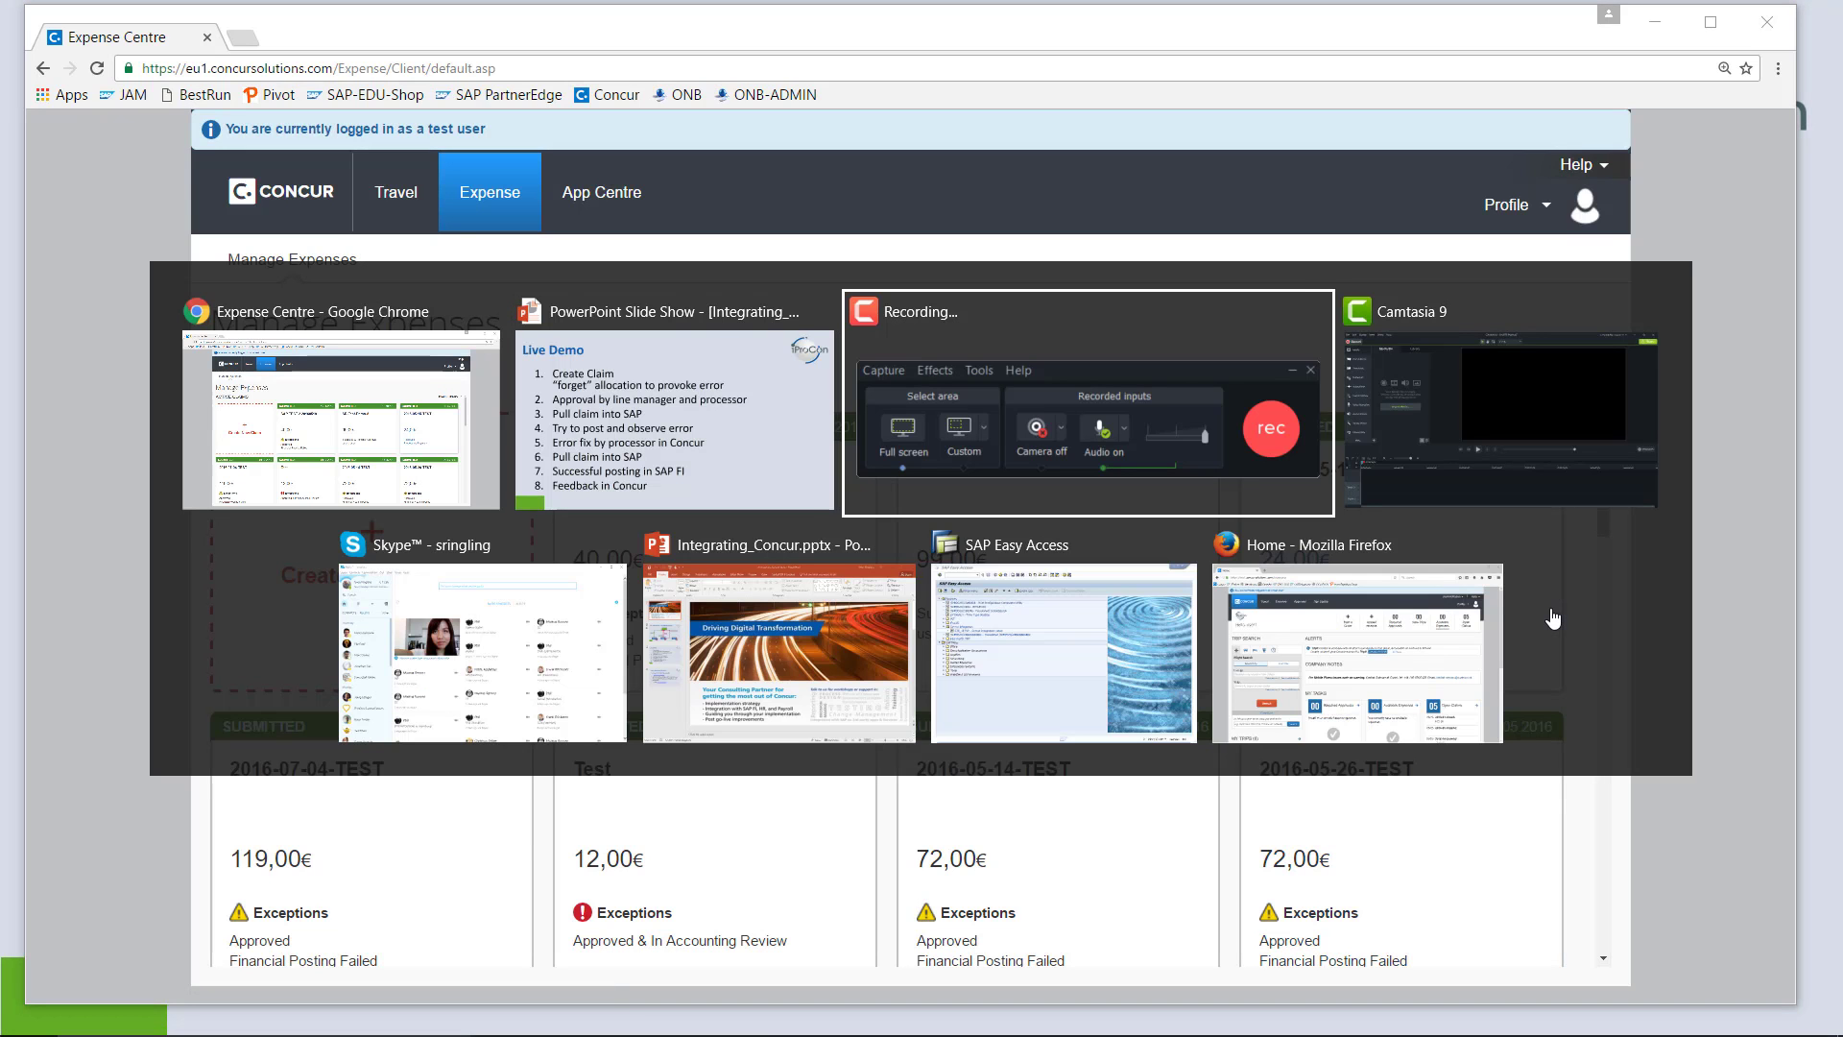
pyautogui.hotkey('alt', 'Tab')
pyautogui.hotkey('alt', 'Tab')
pyautogui.hotkey('alt', 'Tab')
pyautogui.hotkey('alt', 'Tab')
pyautogui.hotkey('alt', 'Tab')
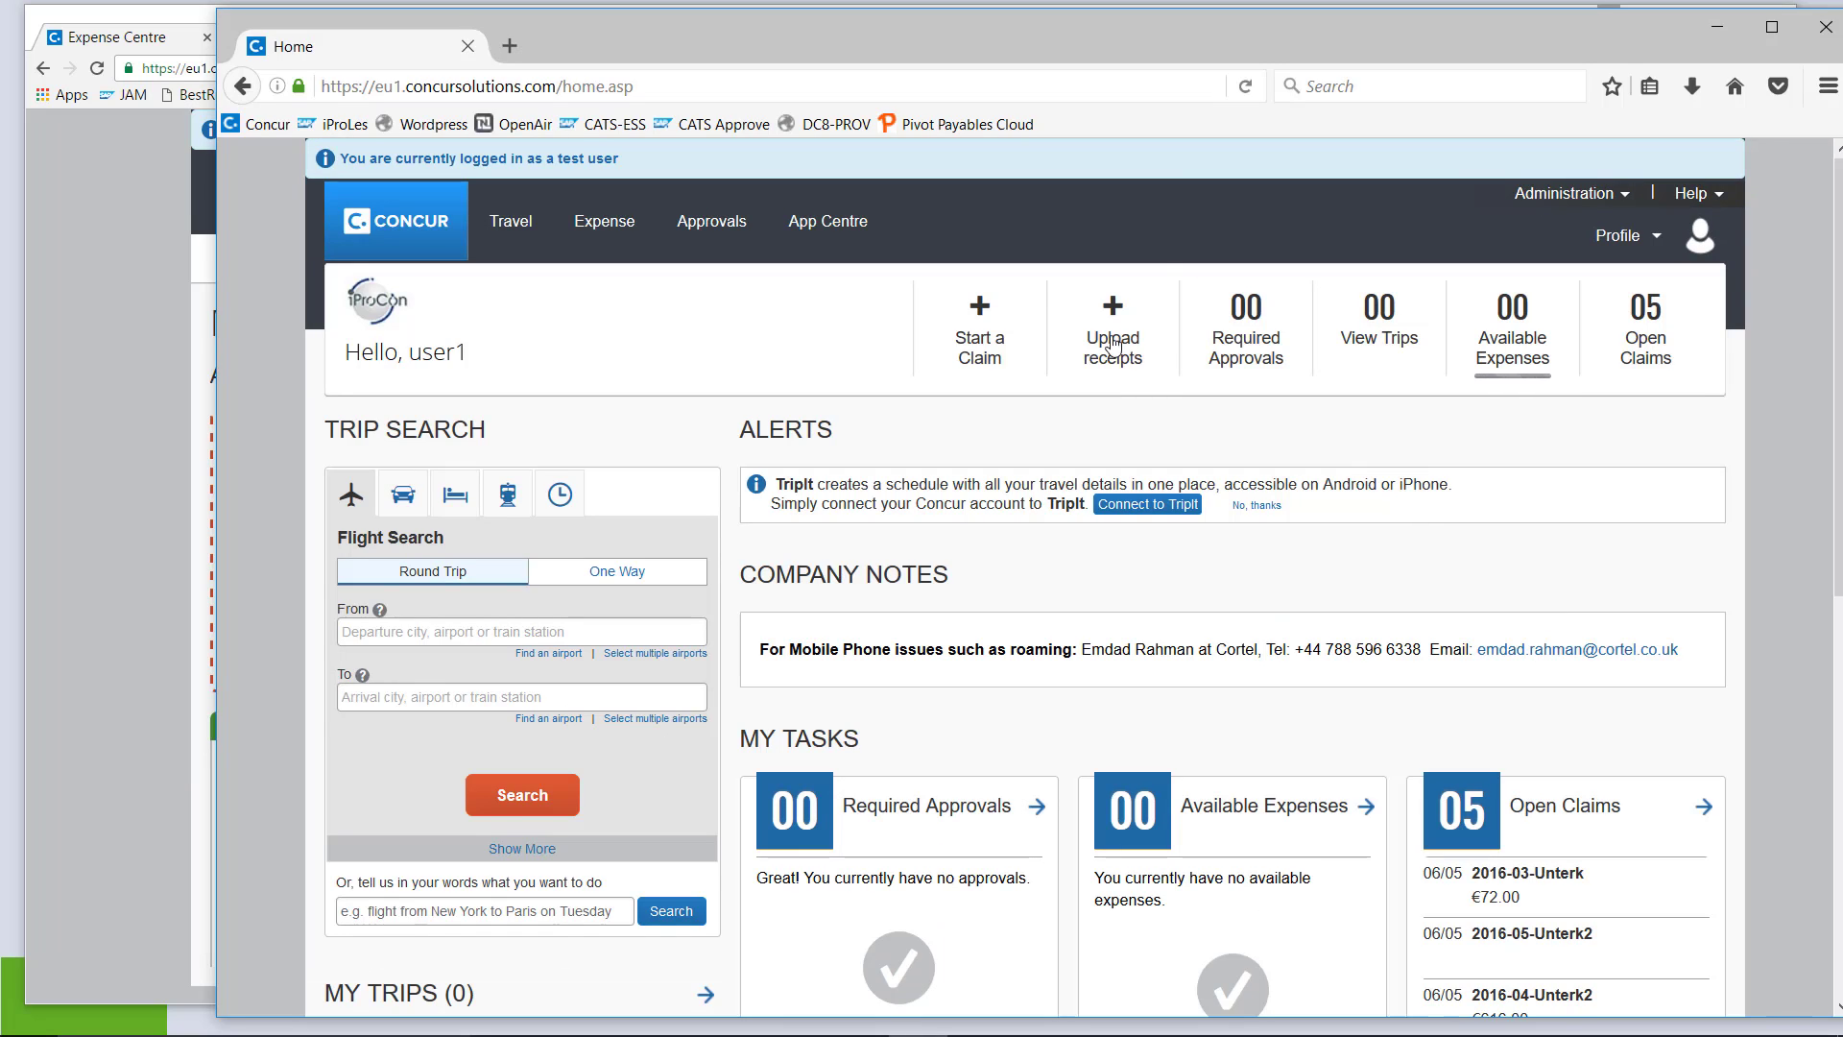
pyautogui.click(715, 222)
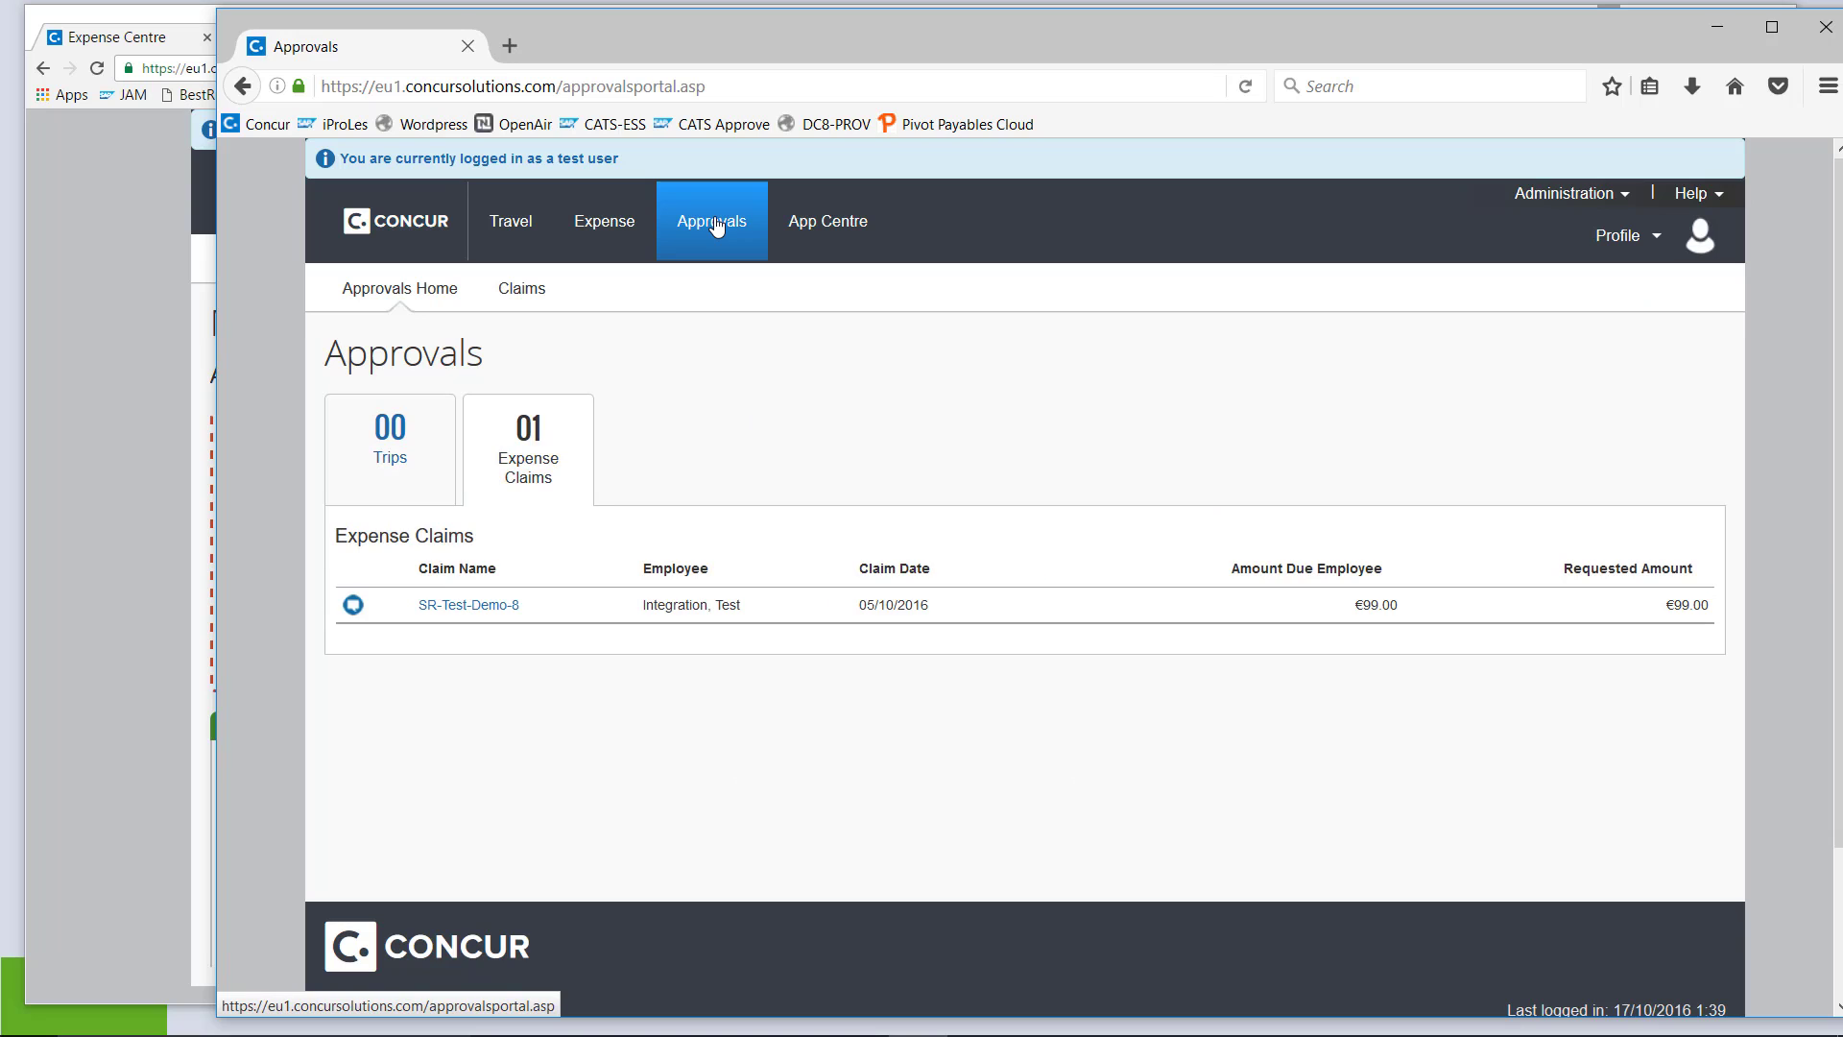
pyautogui.click(453, 607)
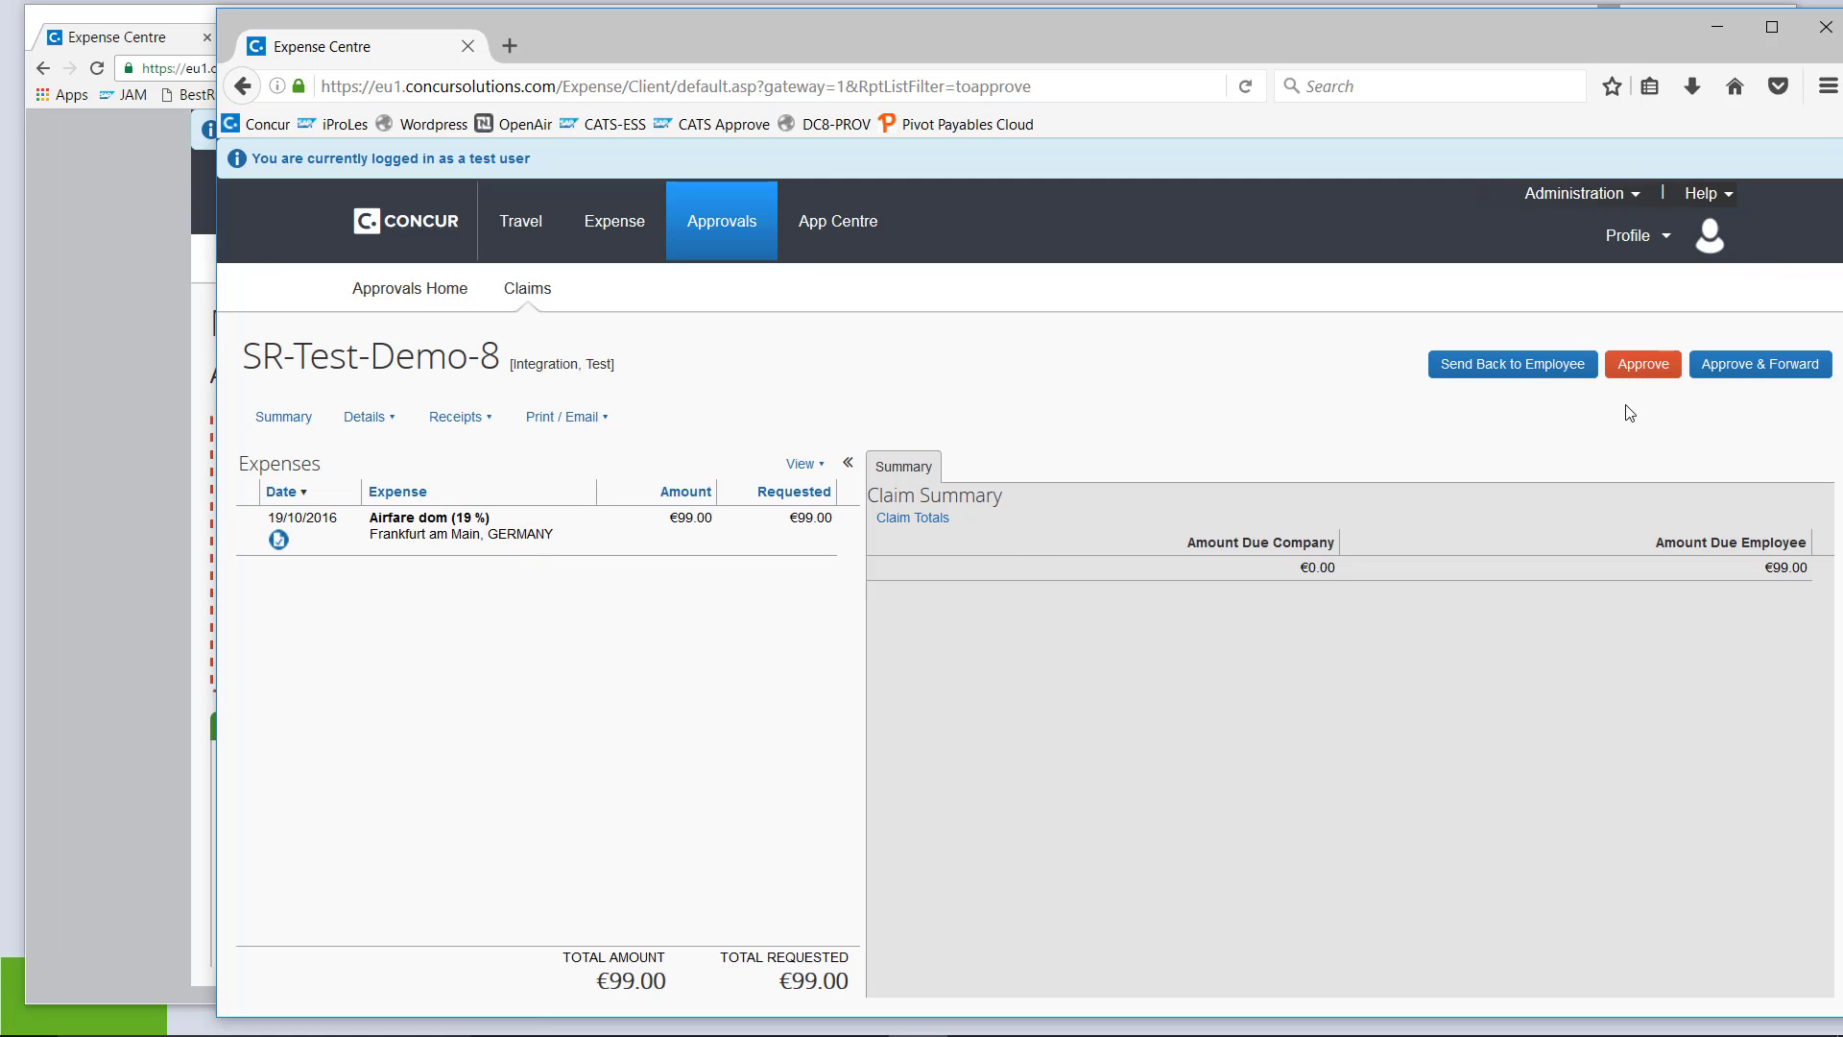
pyautogui.click(1642, 371)
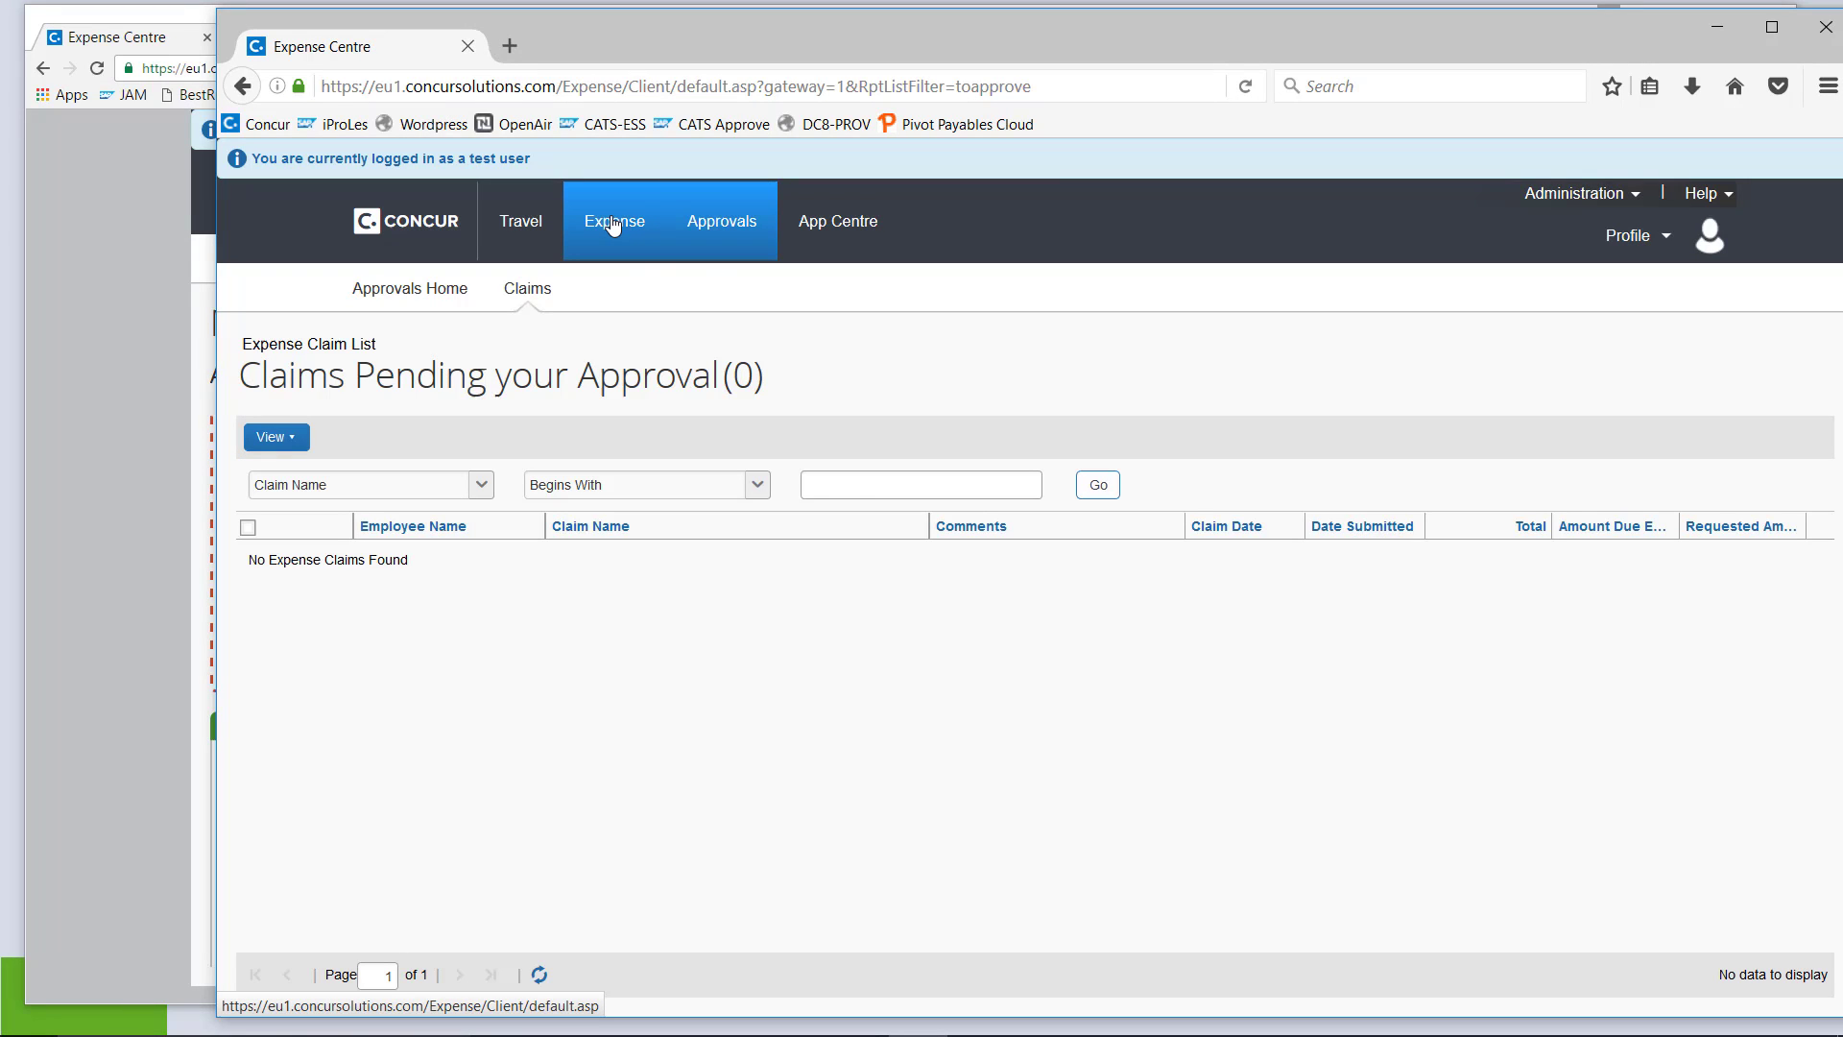
pyautogui.click(613, 225)
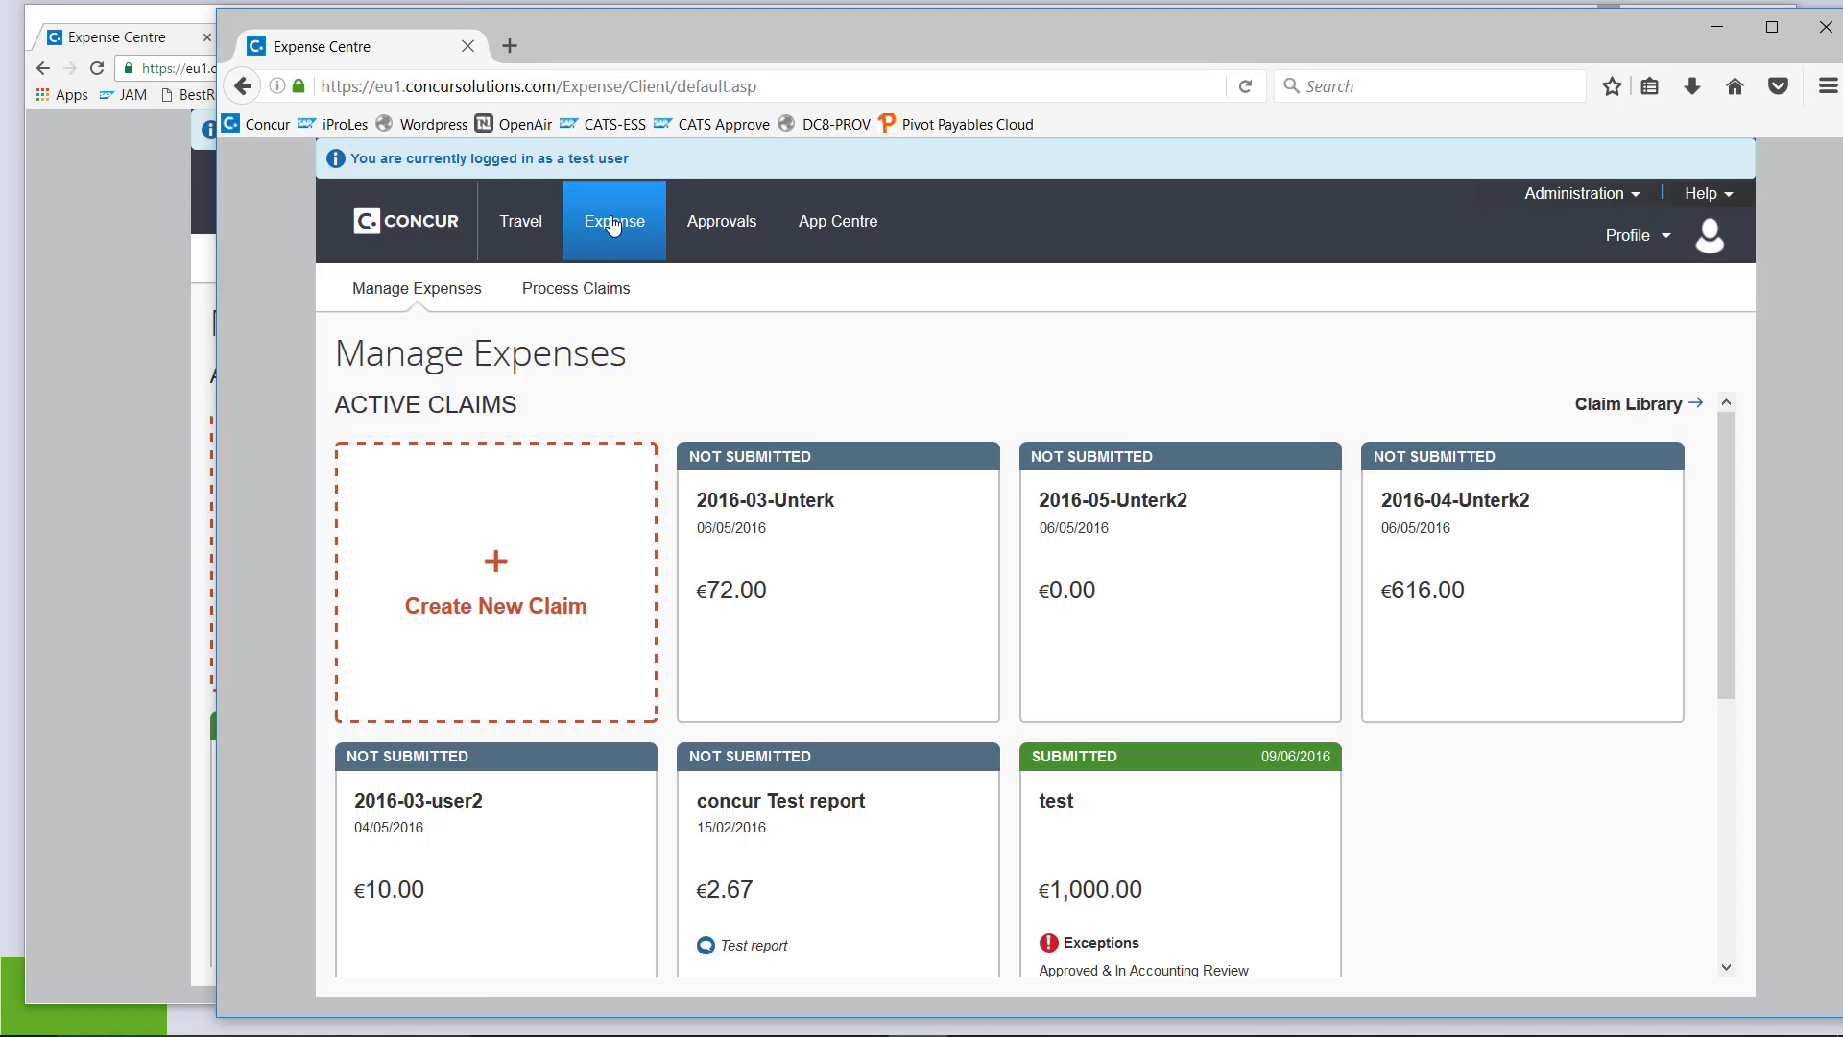
# In Process Claims, search report name 'SR' and approve SR-Test-Demo-8 as processor
pyautogui.click(597, 288)
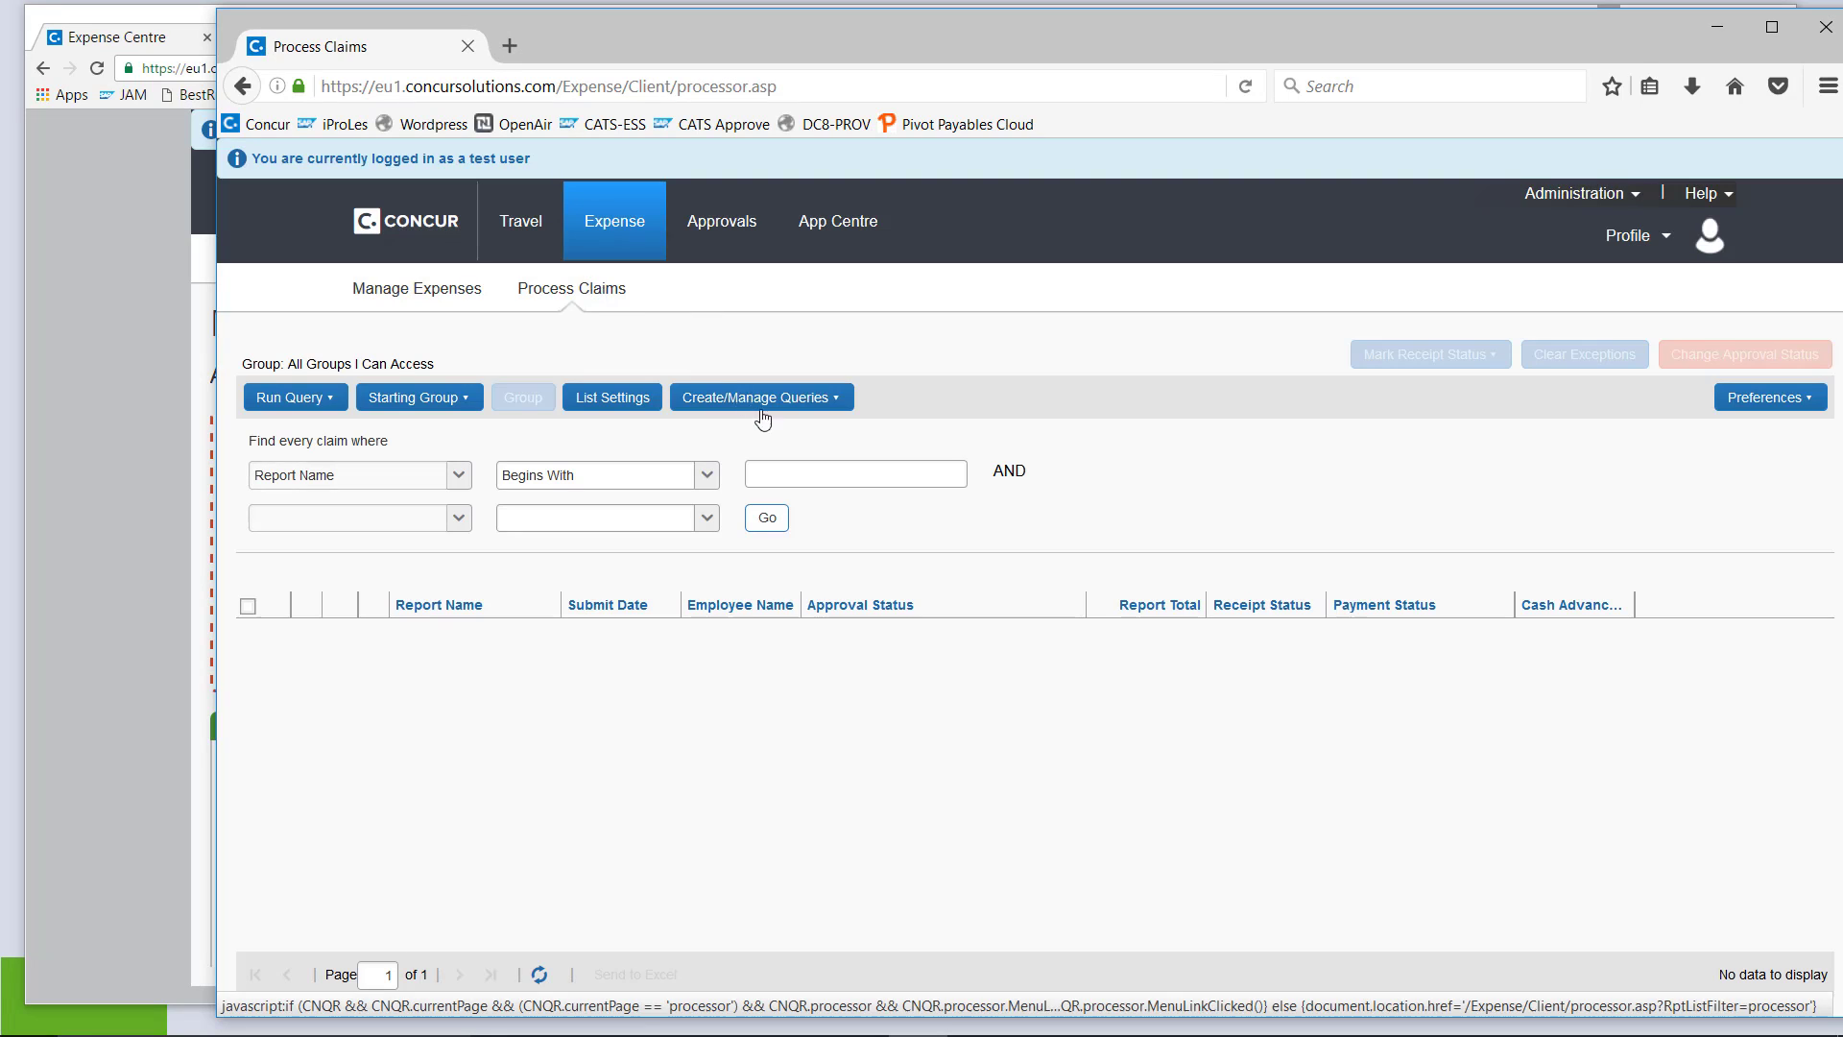
pyautogui.click(780, 471)
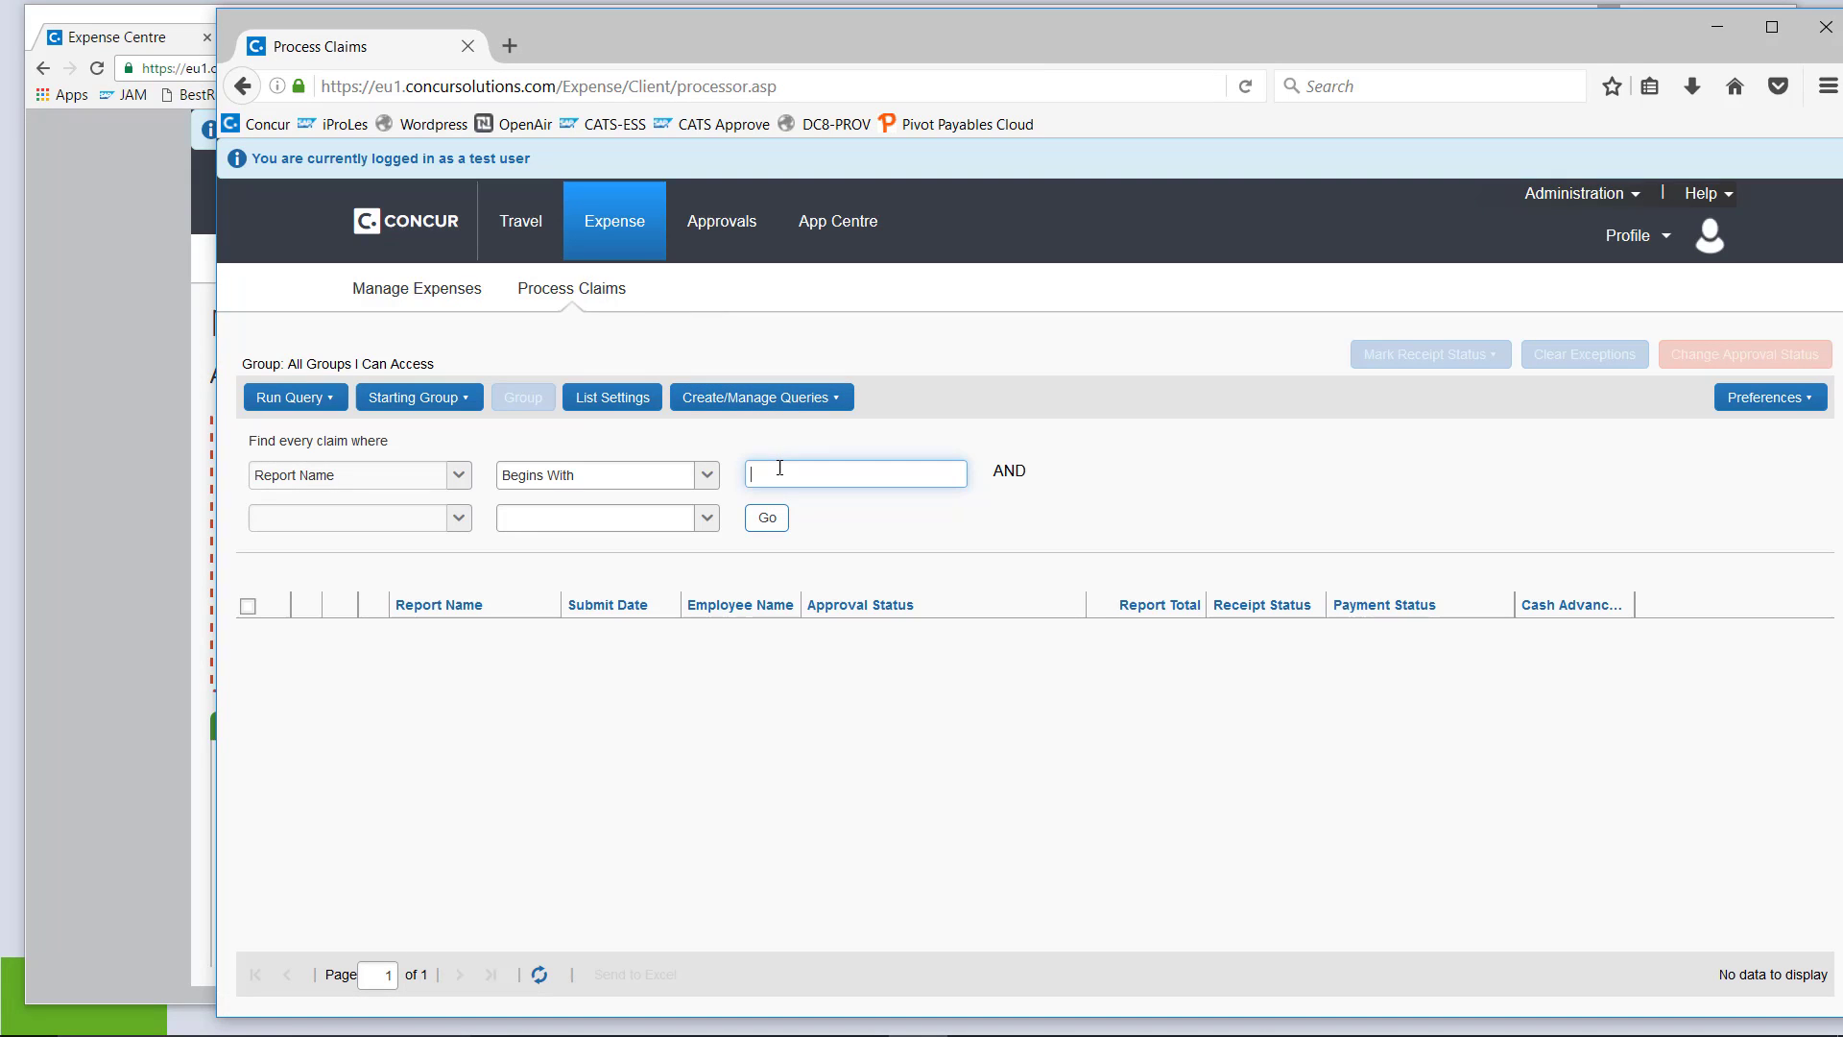
pyautogui.write('SR')
pyautogui.click(766, 517)
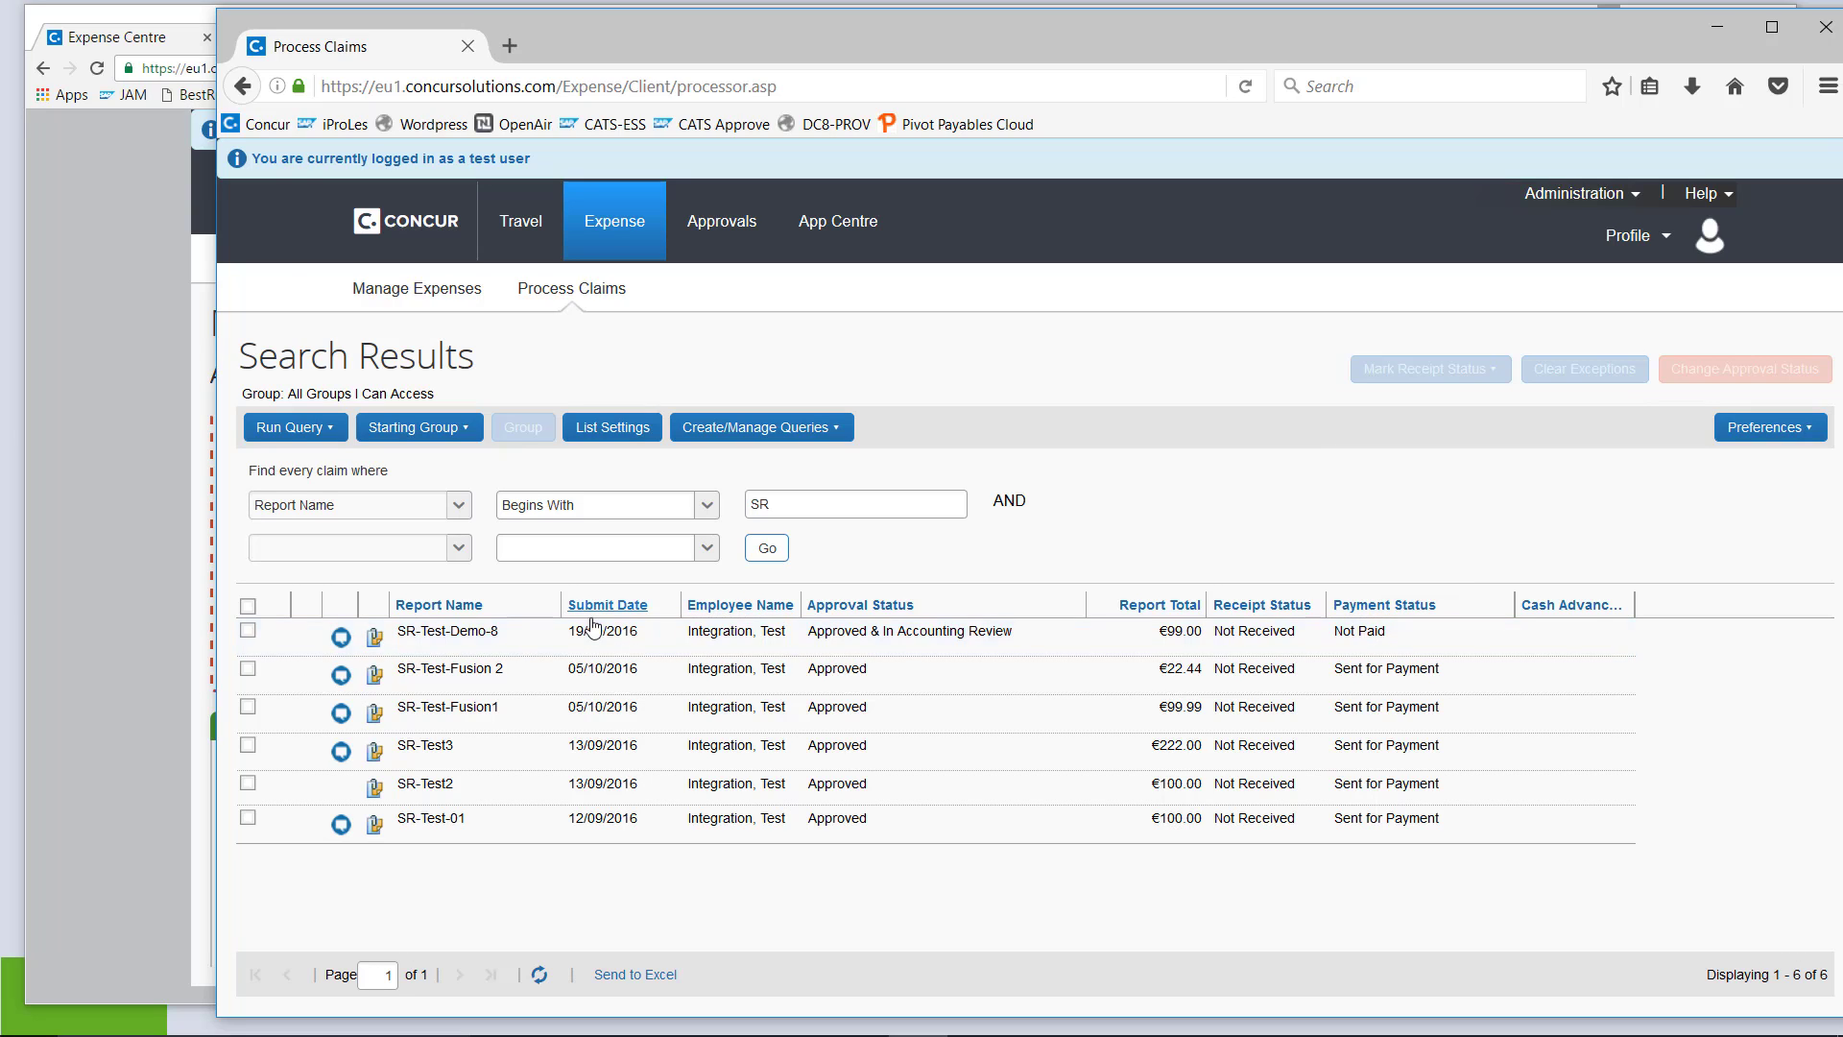
pyautogui.click(467, 627)
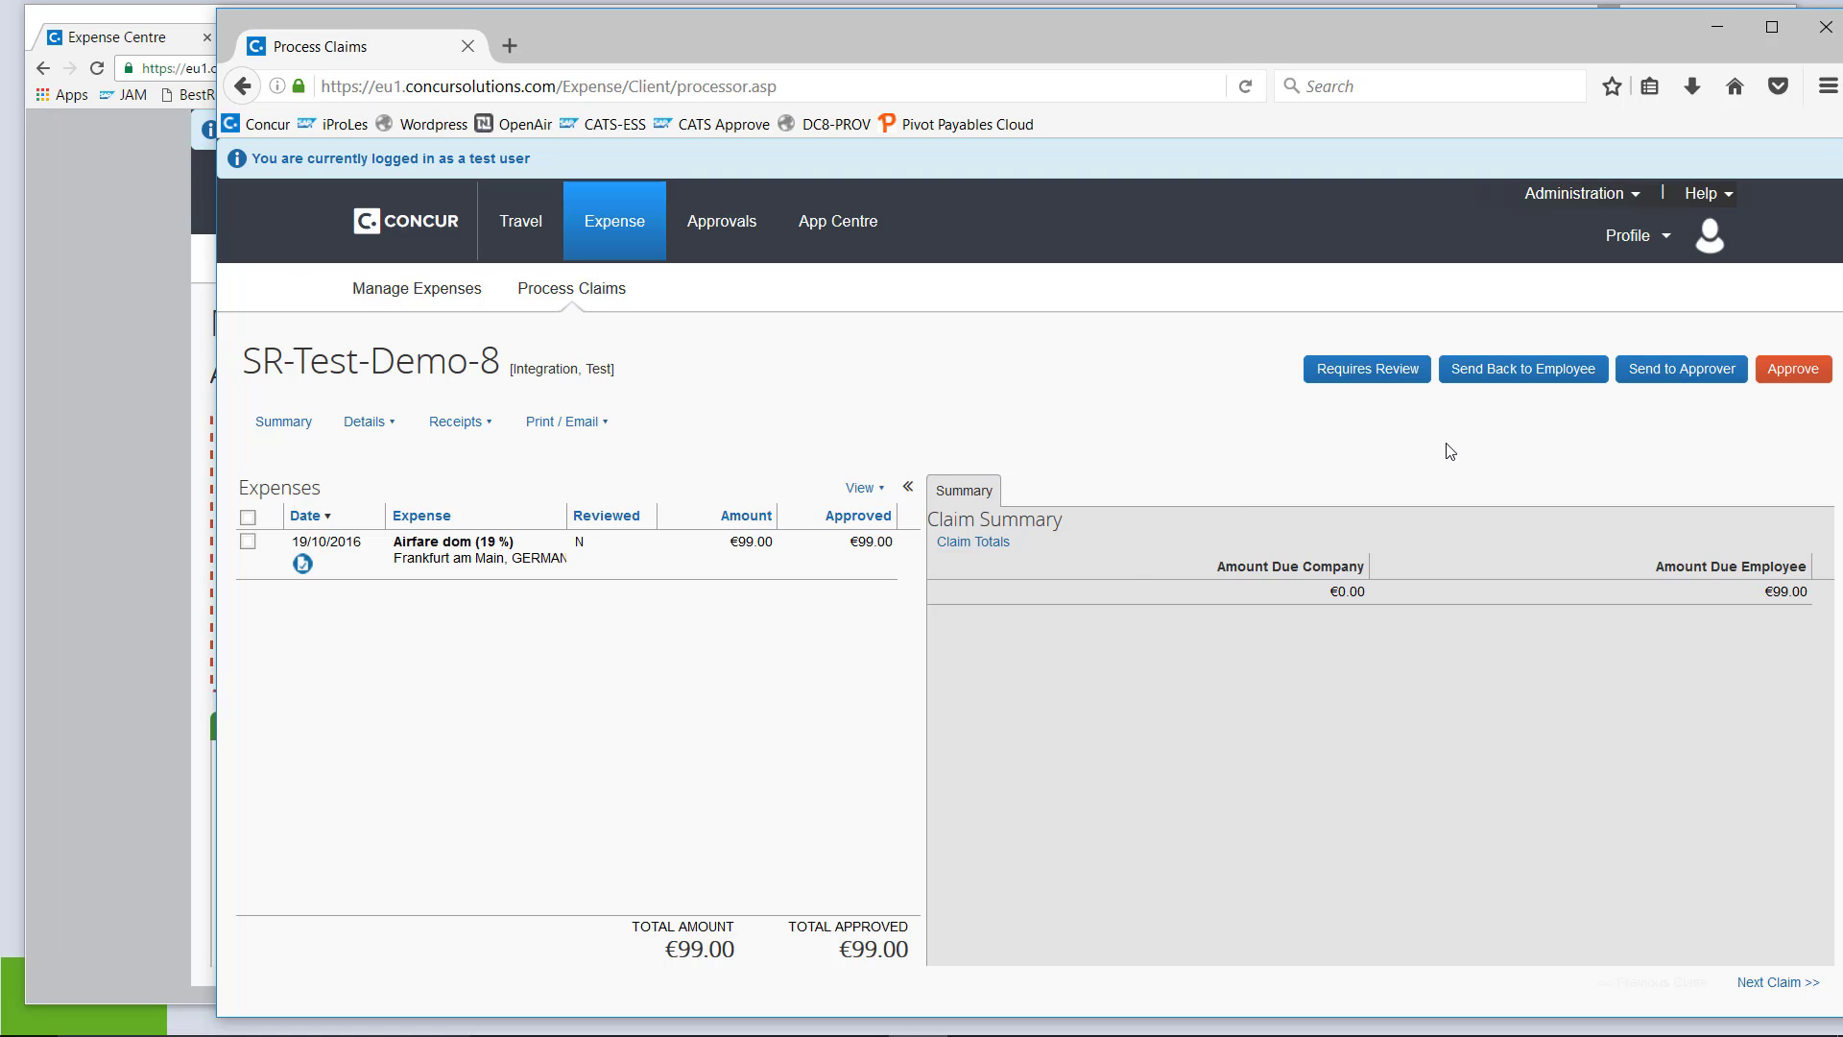
pyautogui.click(1809, 381)
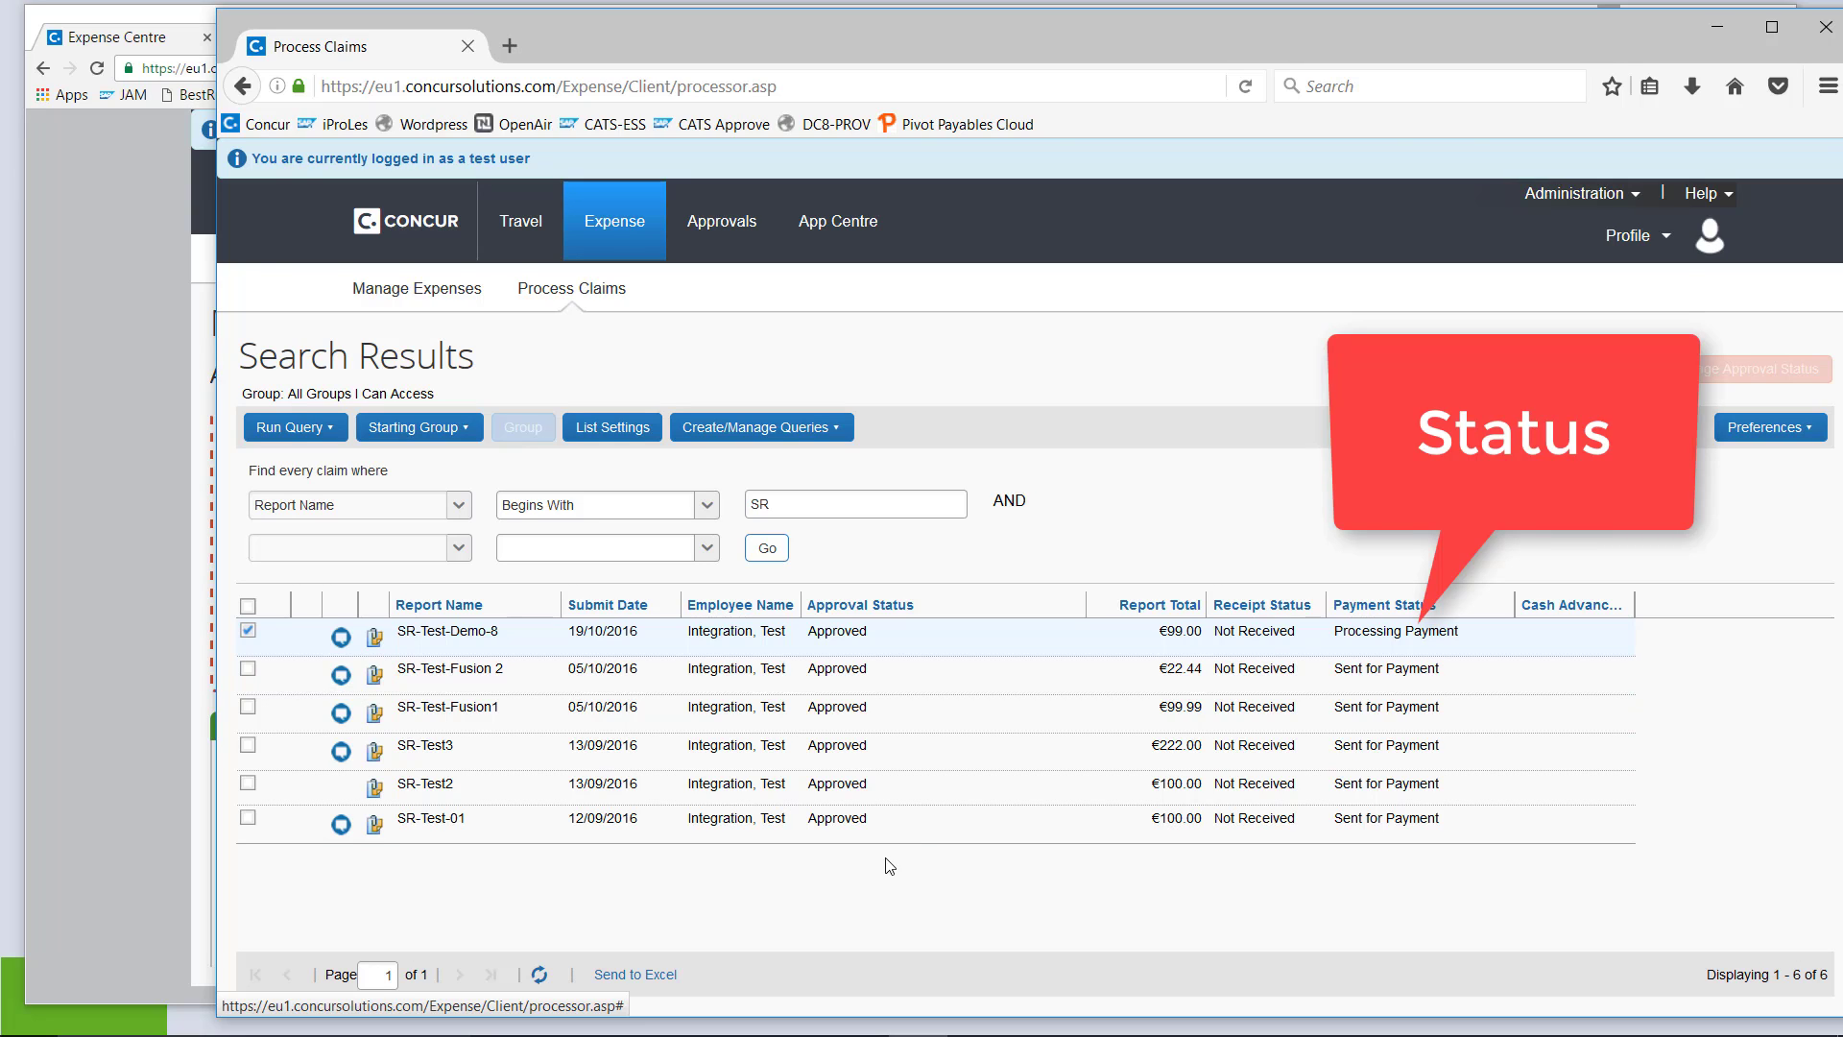
pyautogui.hotkey('alt', 'Tab')
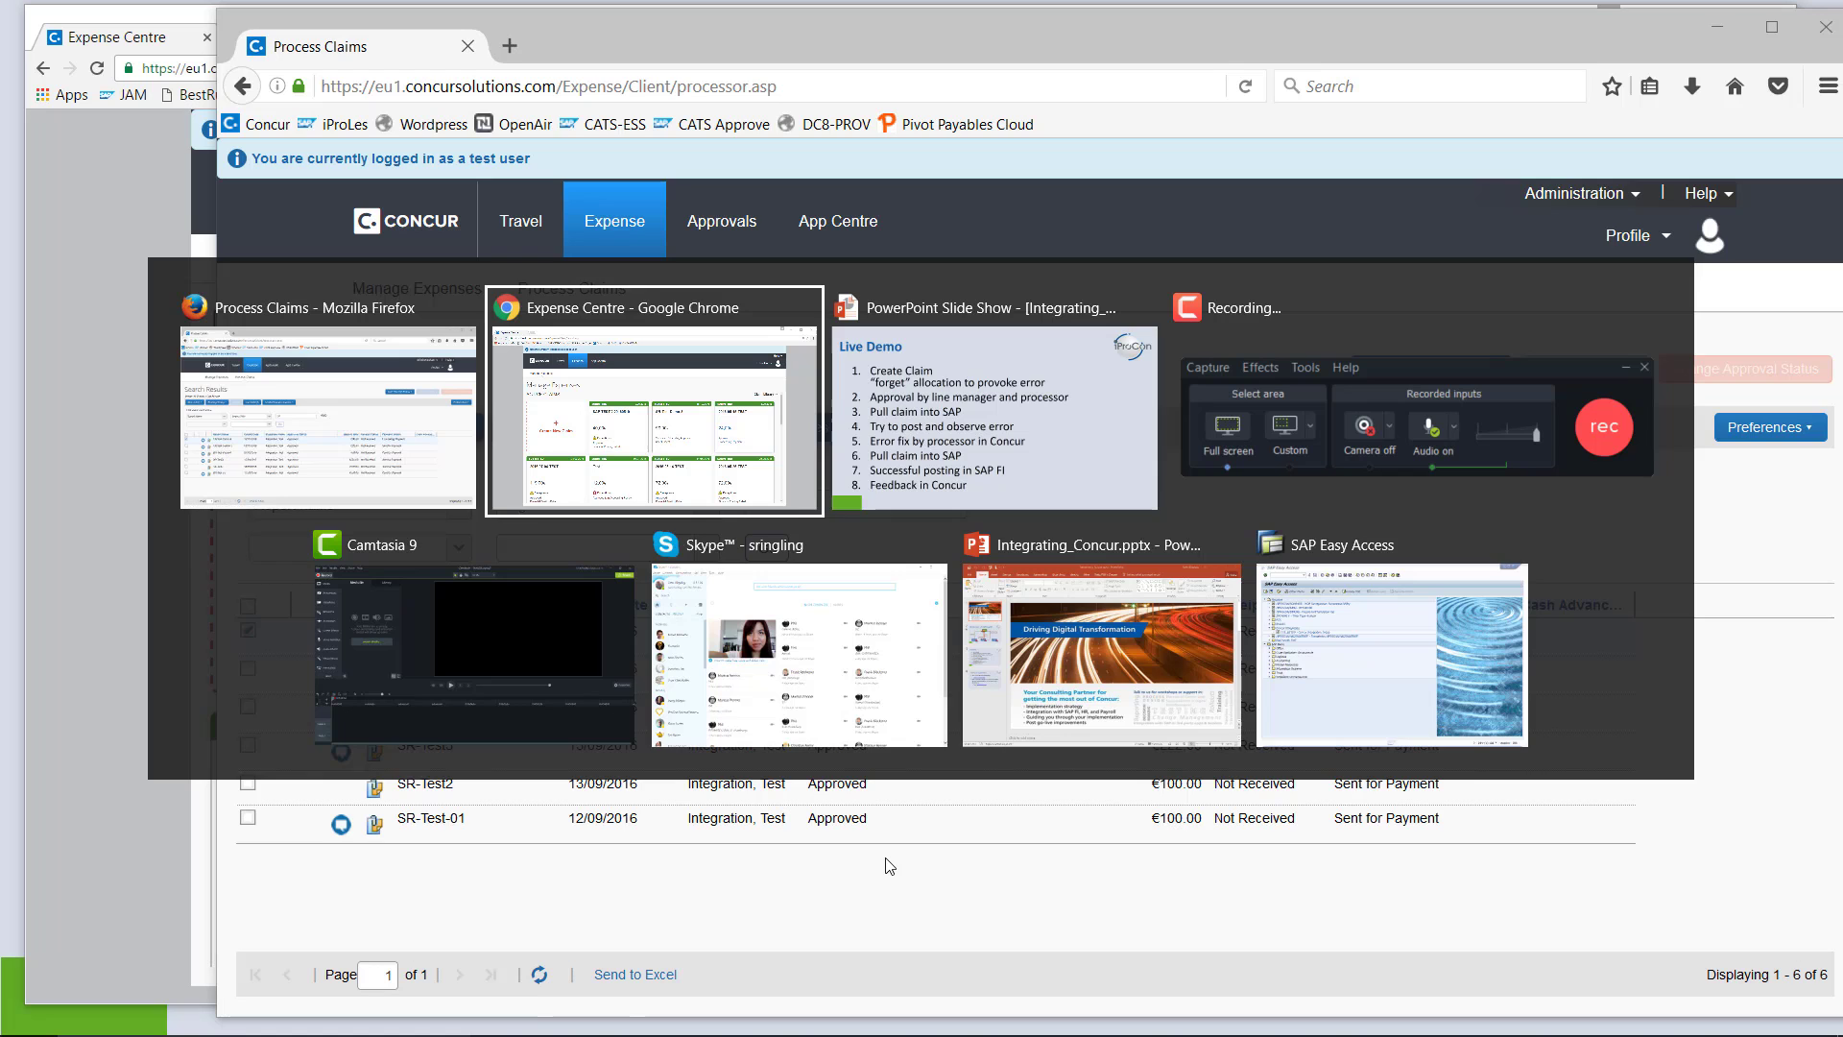
# Launch the CTE_SETUP Concur Integration Setup transaction from SAP Easy Access favourites
pyautogui.hotkey('alt', 'Tab')
pyautogui.hotkey('alt', 'Tab')
pyautogui.hotkey('alt', 'Tab')
pyautogui.hotkey('alt', 'Tab')
pyautogui.hotkey('alt', 'Tab')
pyautogui.hotkey('alt', 'Tab')
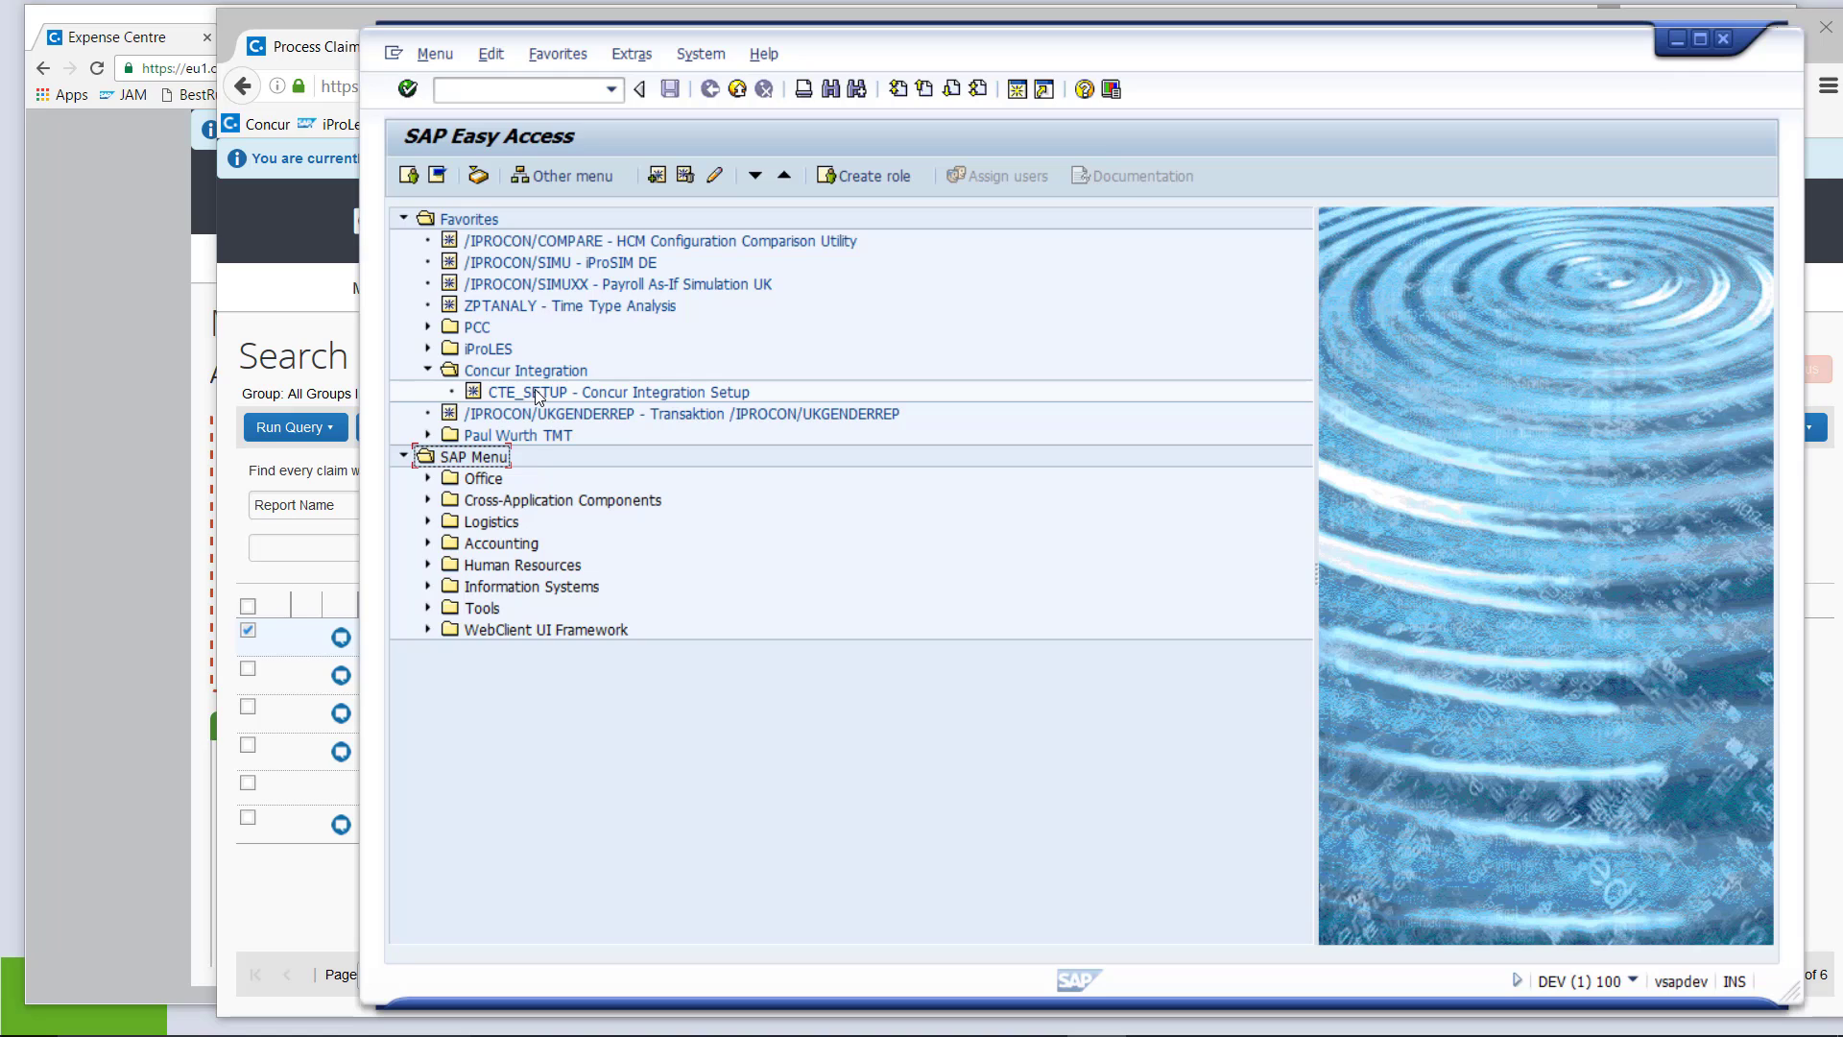
pyautogui.doubleClick(538, 394)
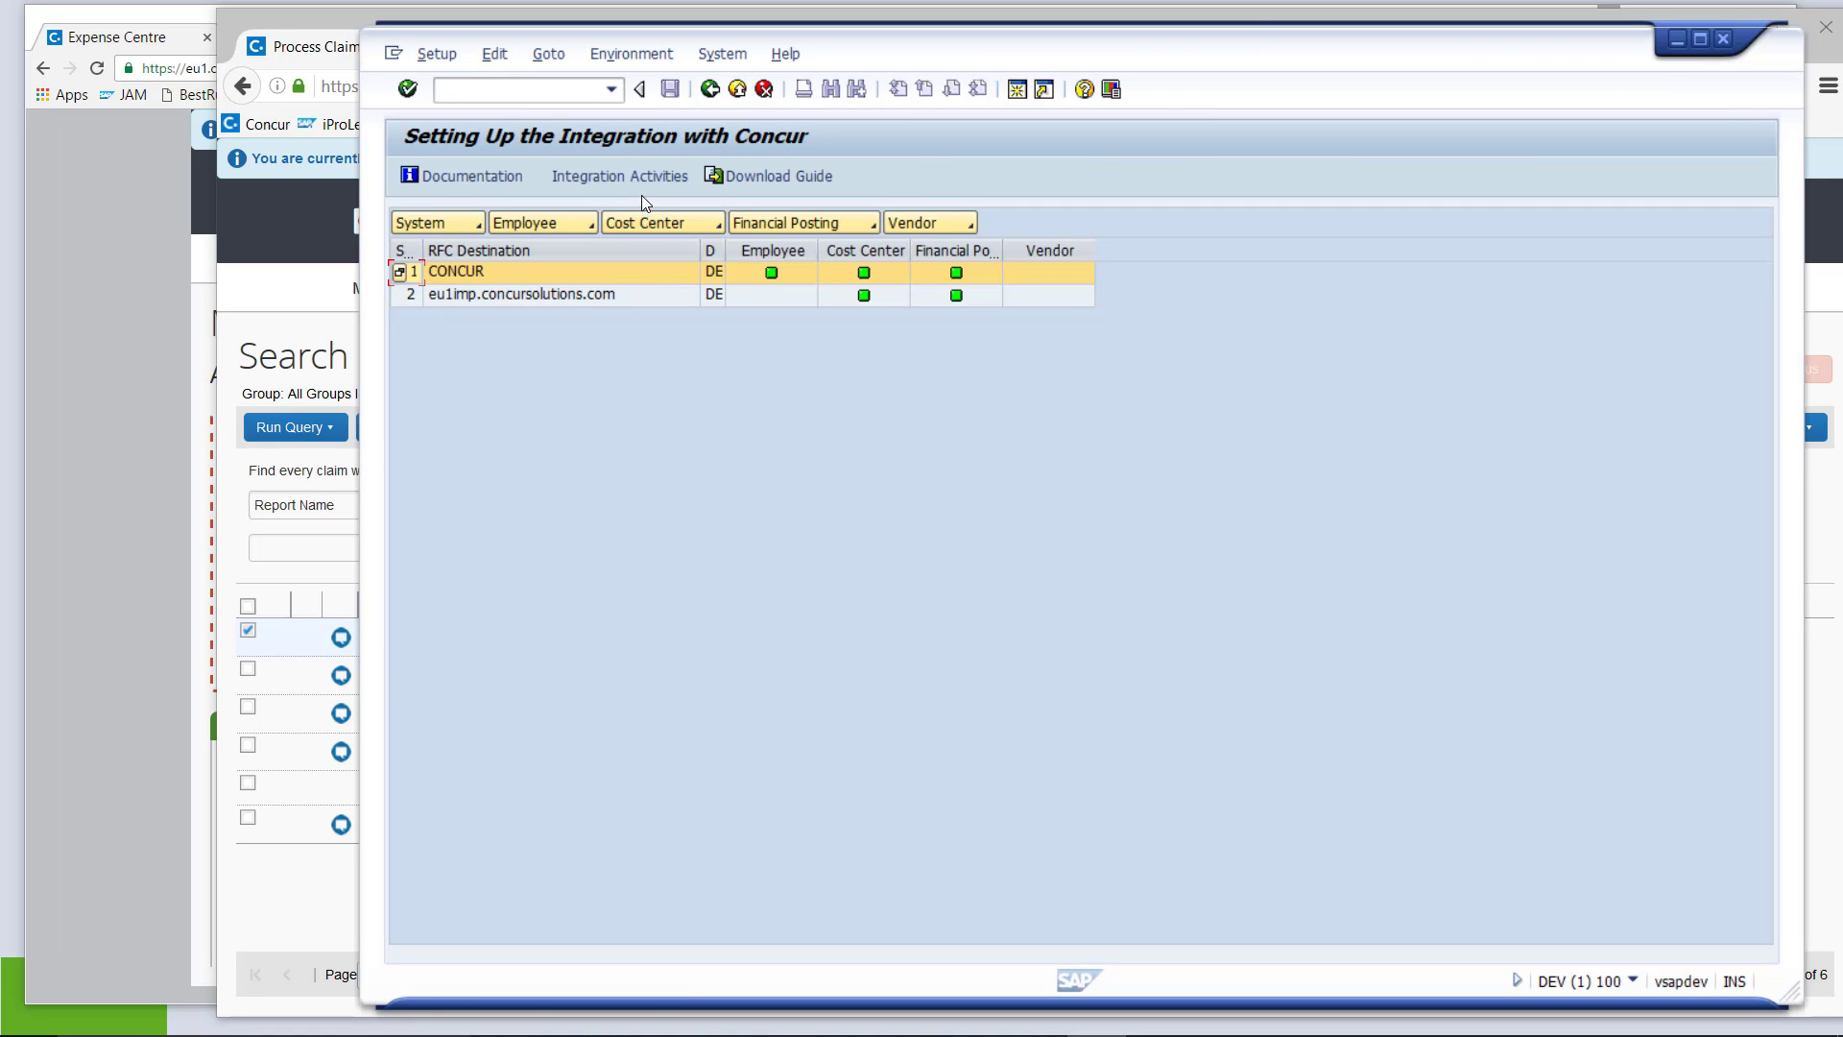
# Run the Feedback Loop for the CONCUR system and return to the Concur Documents list
pyautogui.click(863, 226)
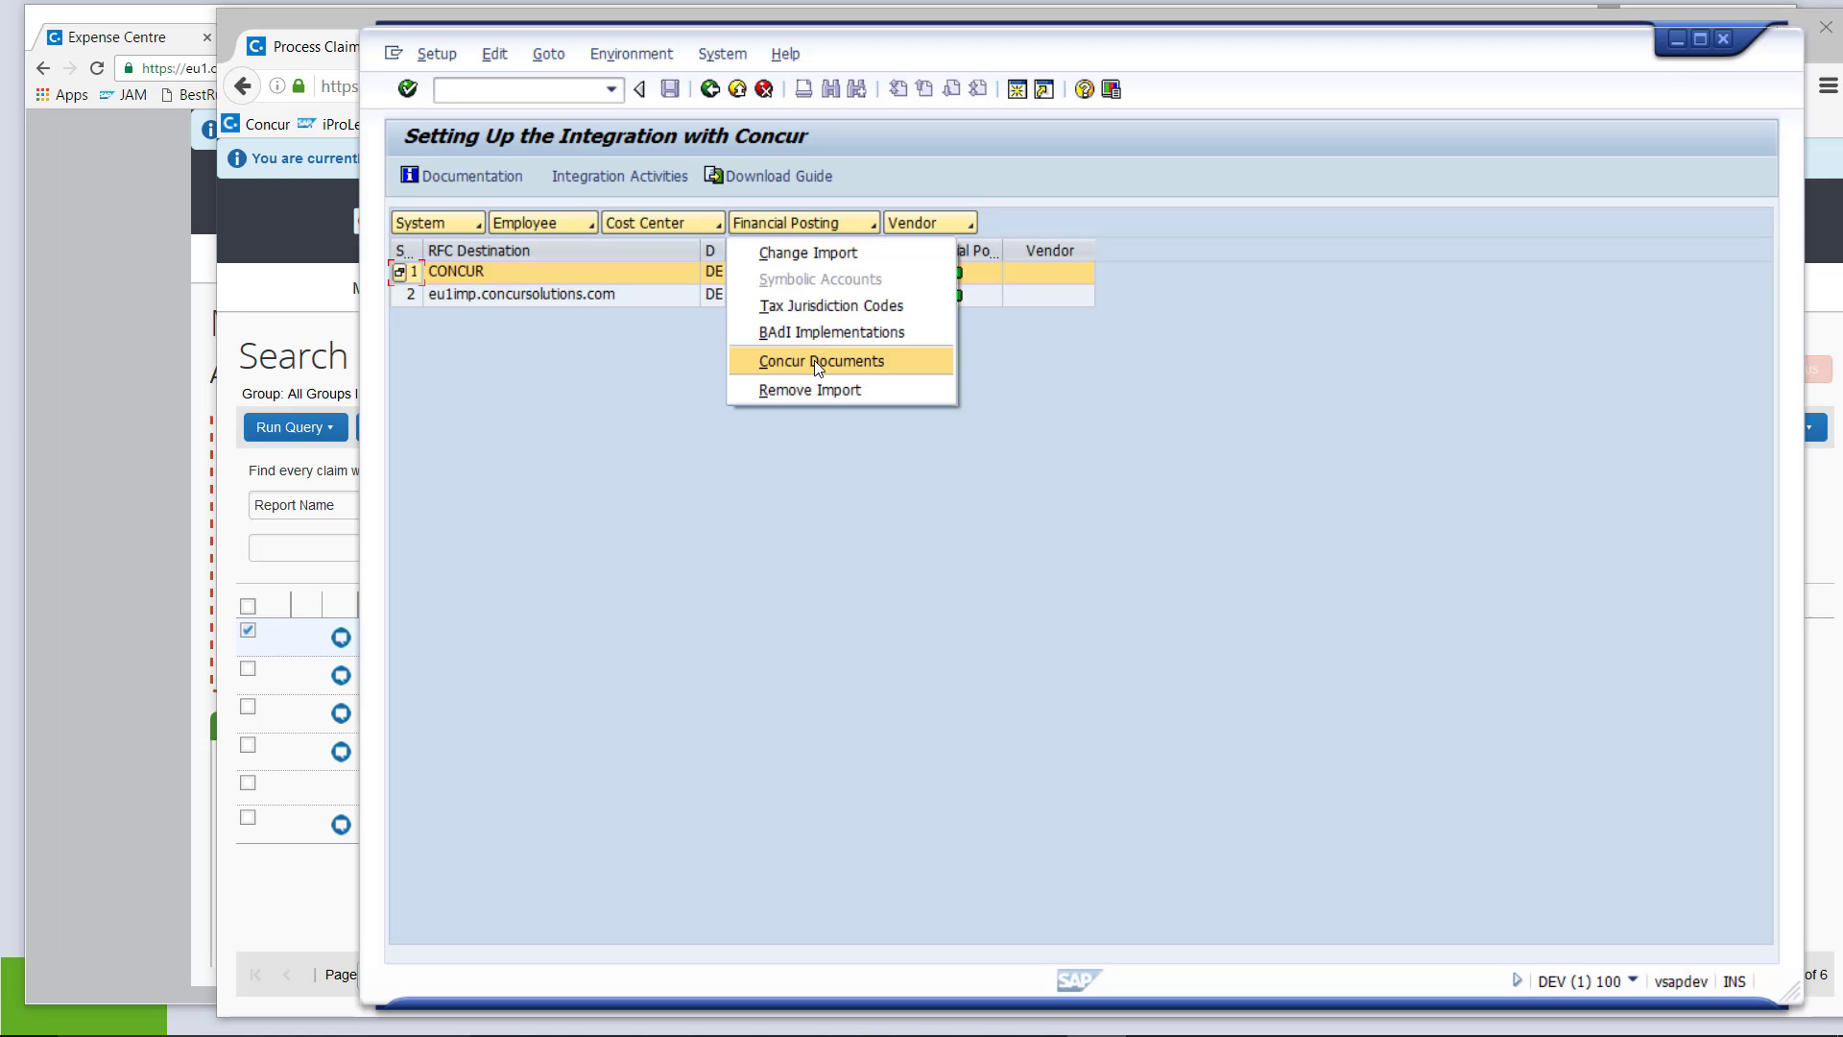
pyautogui.press('c')
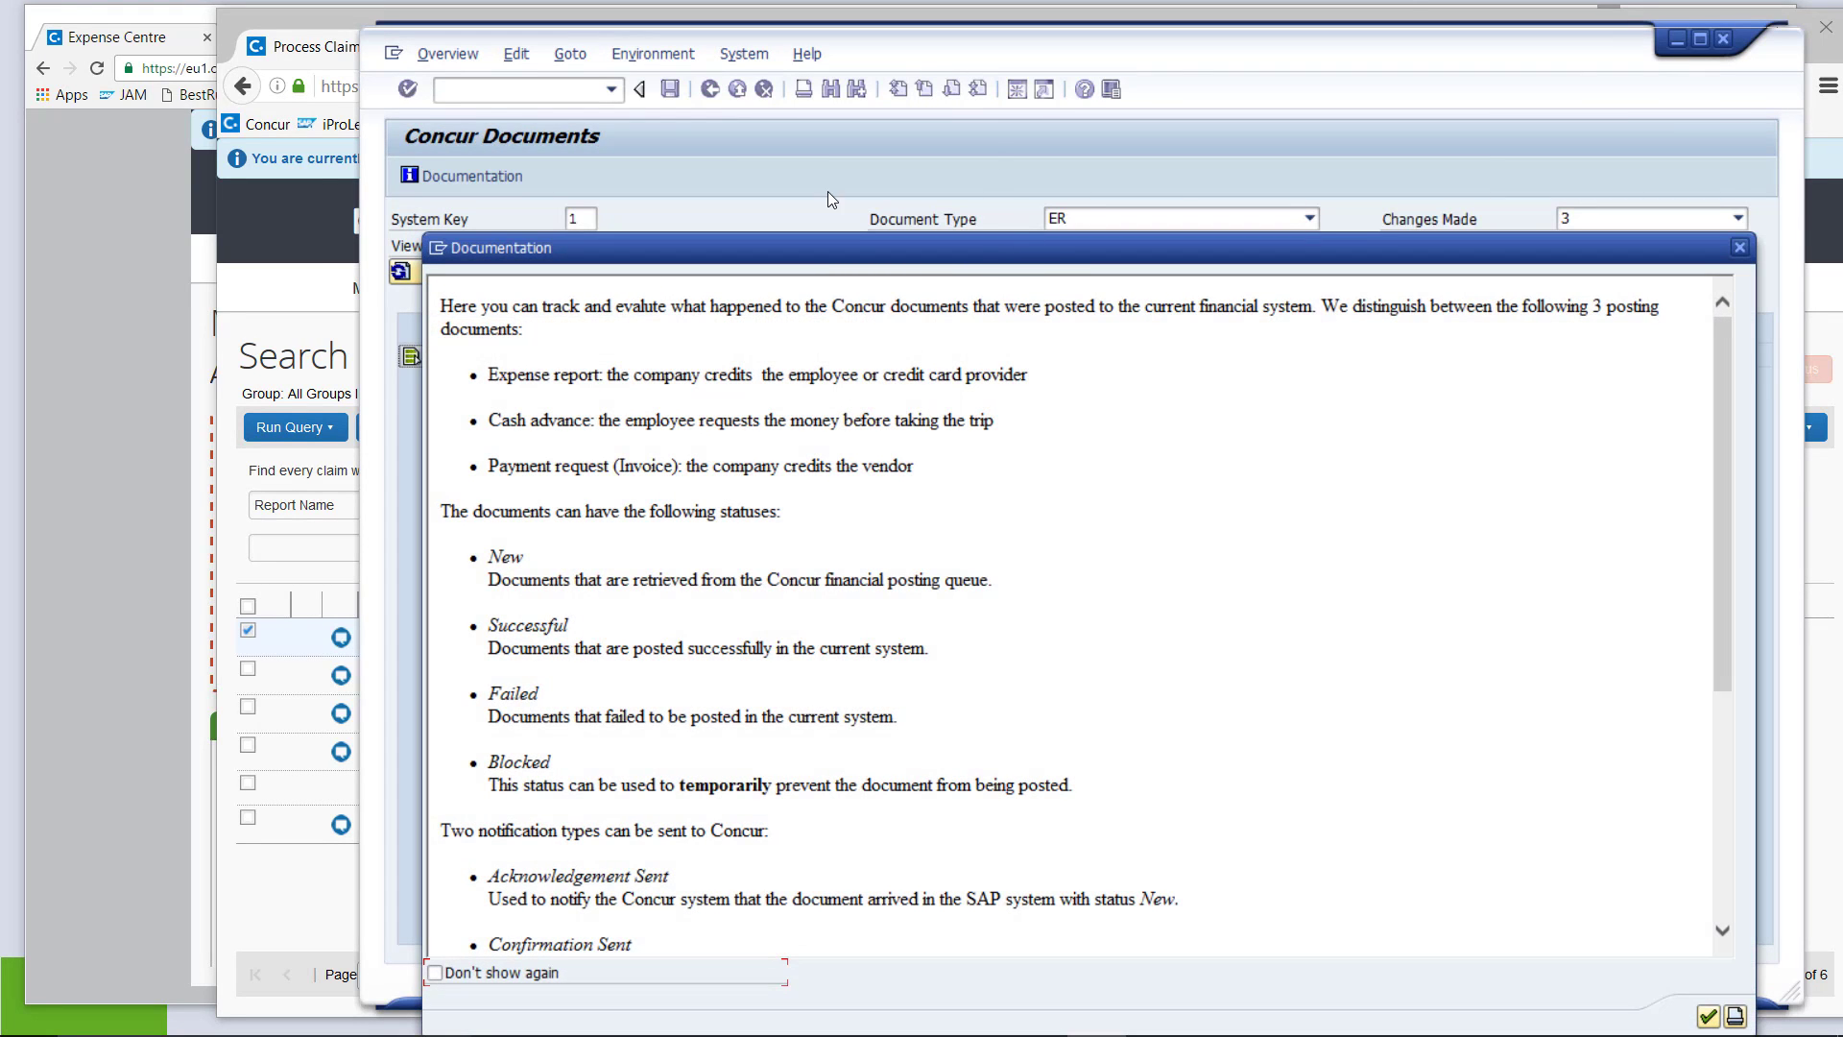
pyautogui.moveTo(1040, 247); pyautogui.dragTo(954, 84)
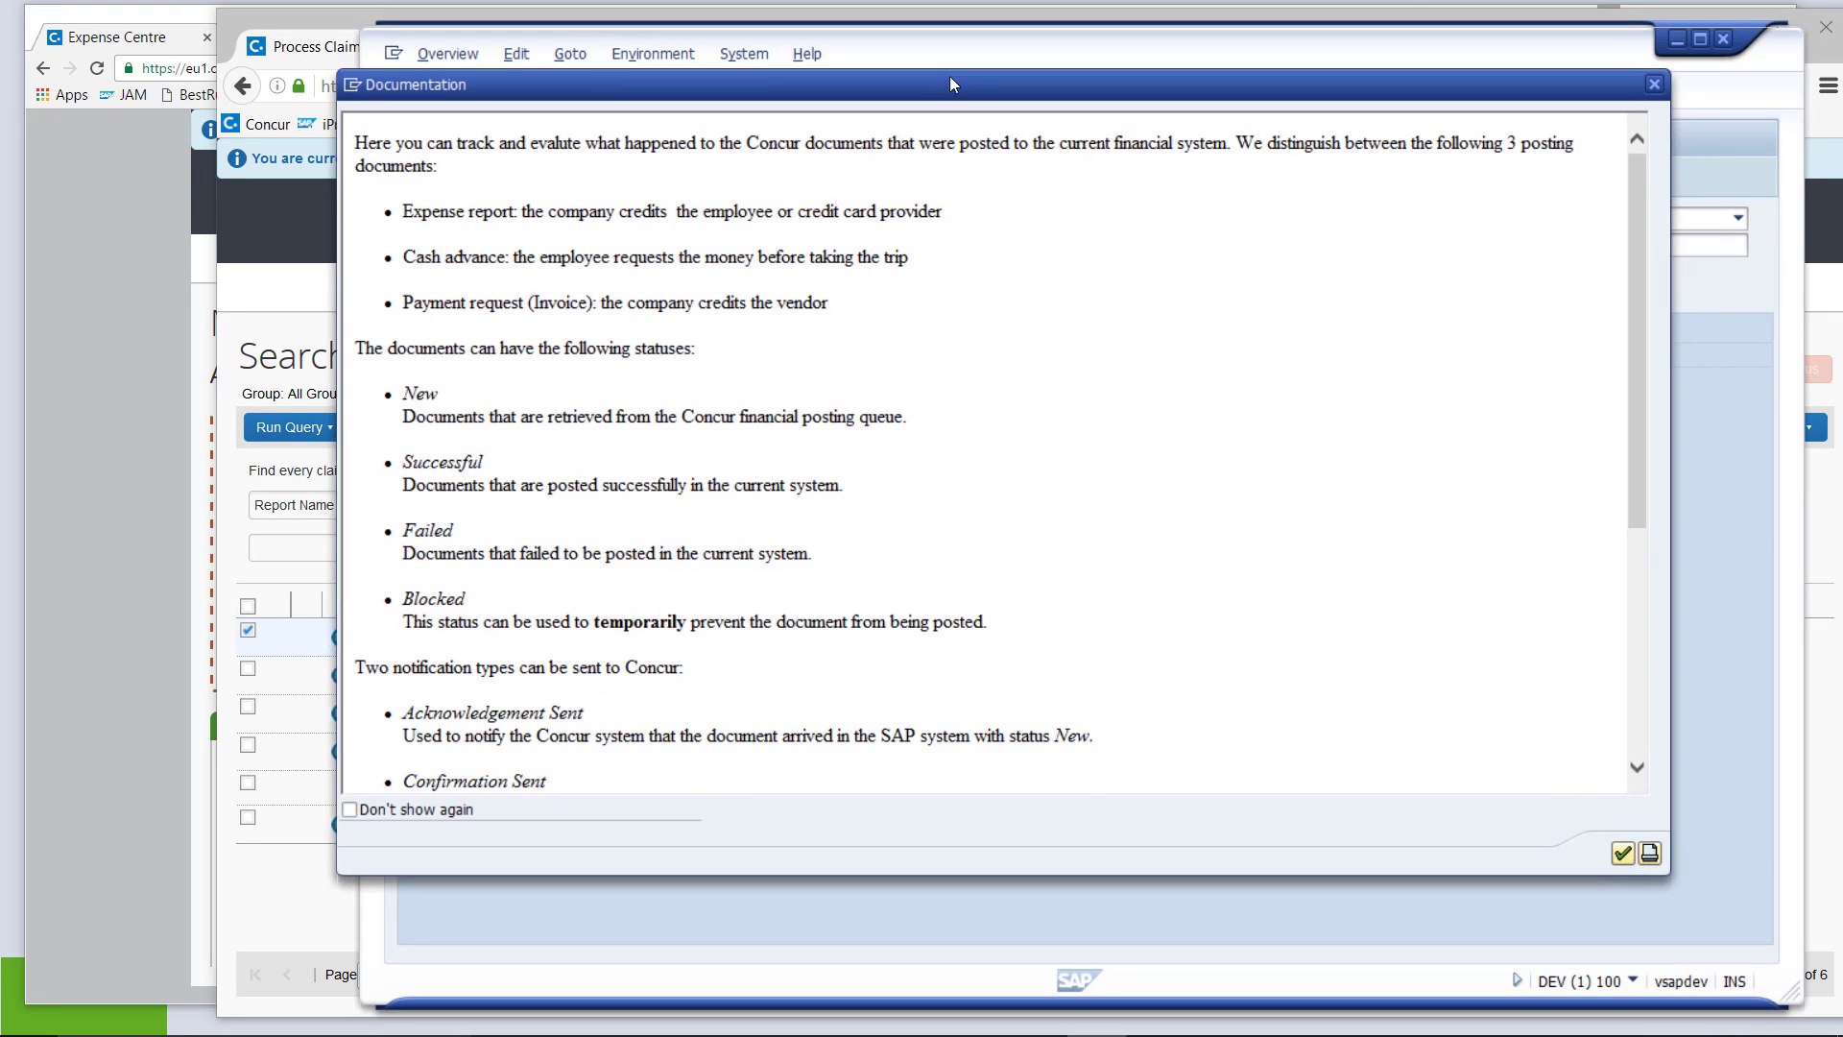
pyautogui.click(1621, 856)
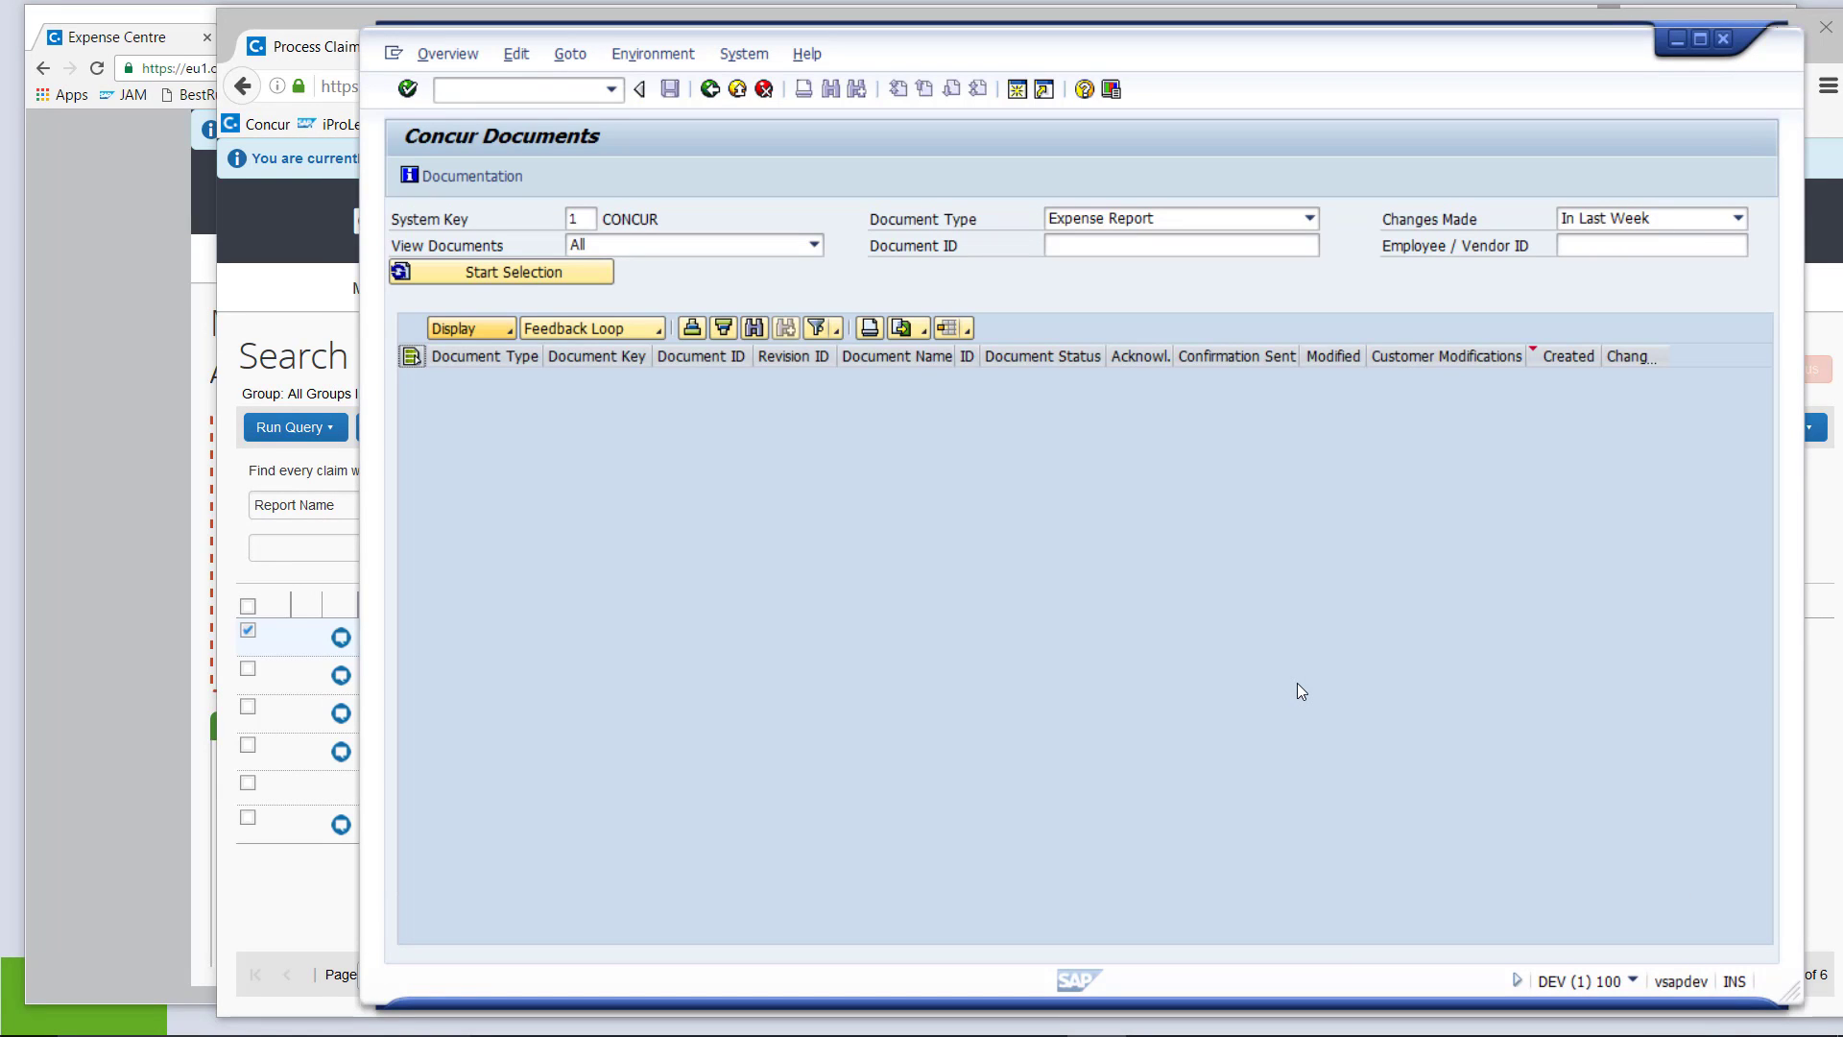
pyautogui.click(632, 330)
pyautogui.press('Return')
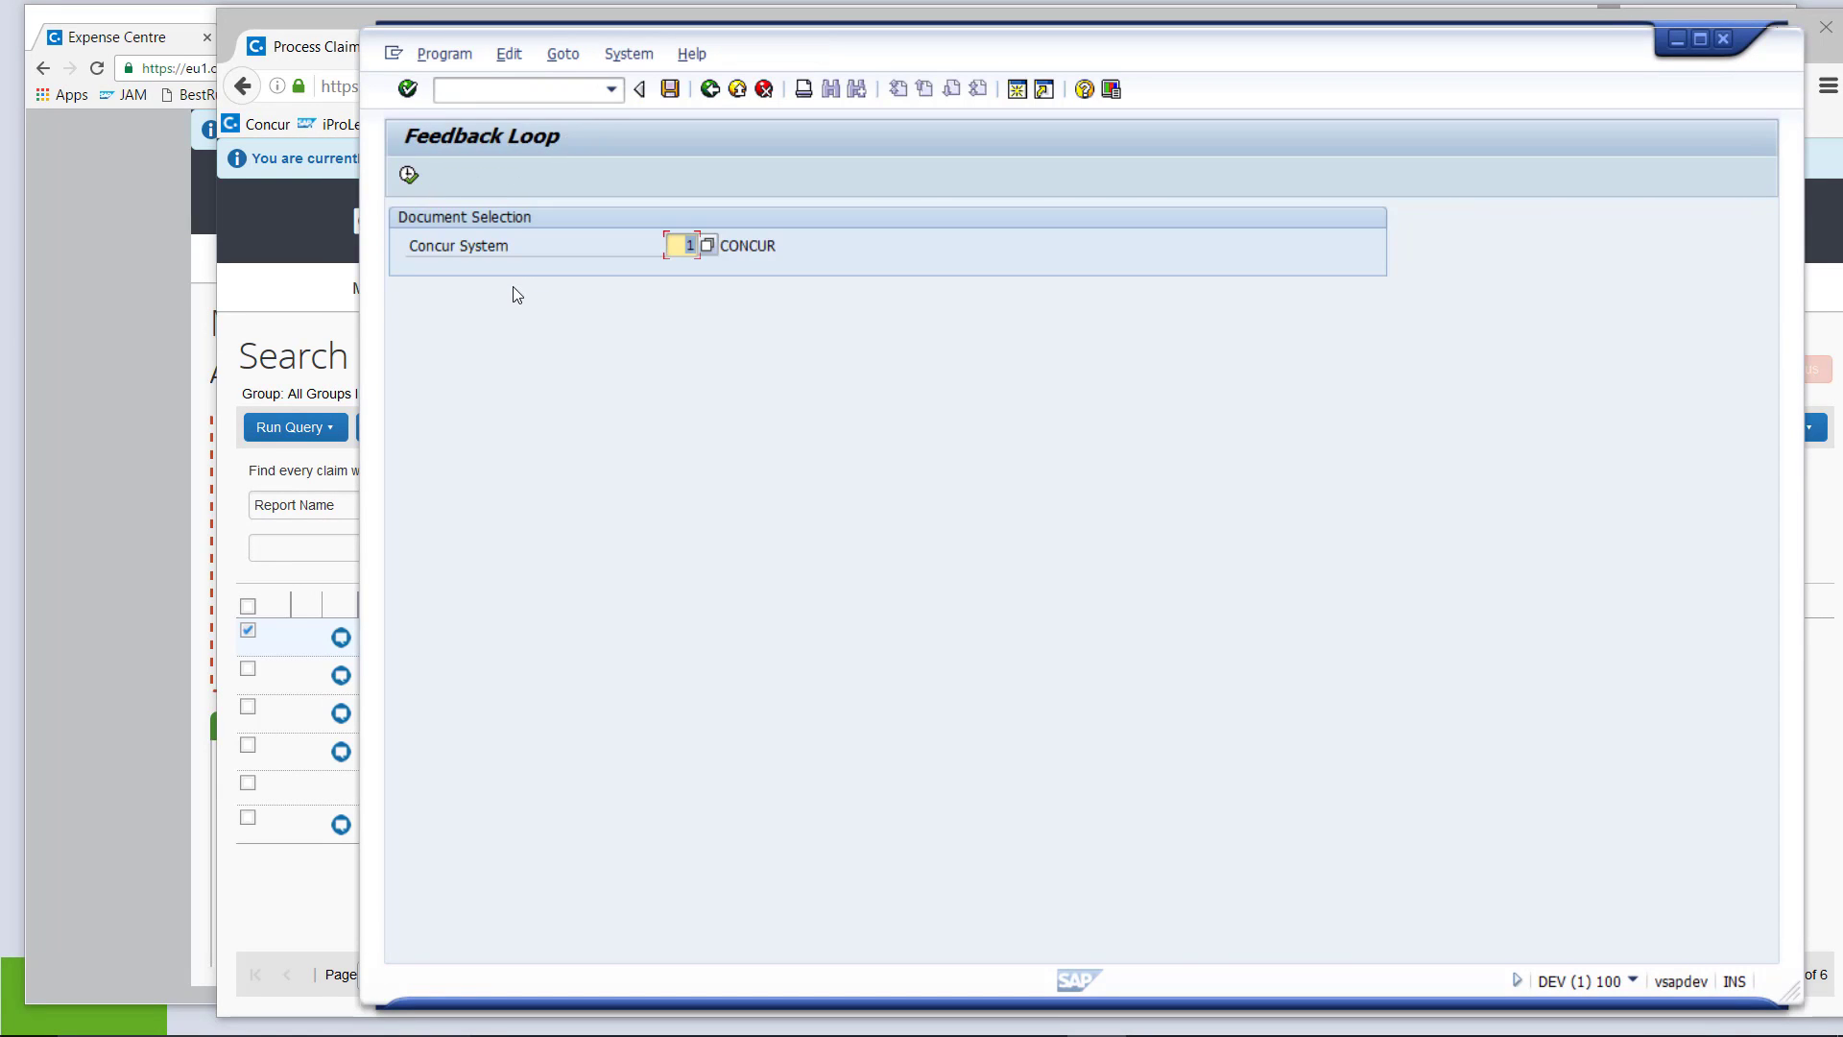
pyautogui.click(409, 175)
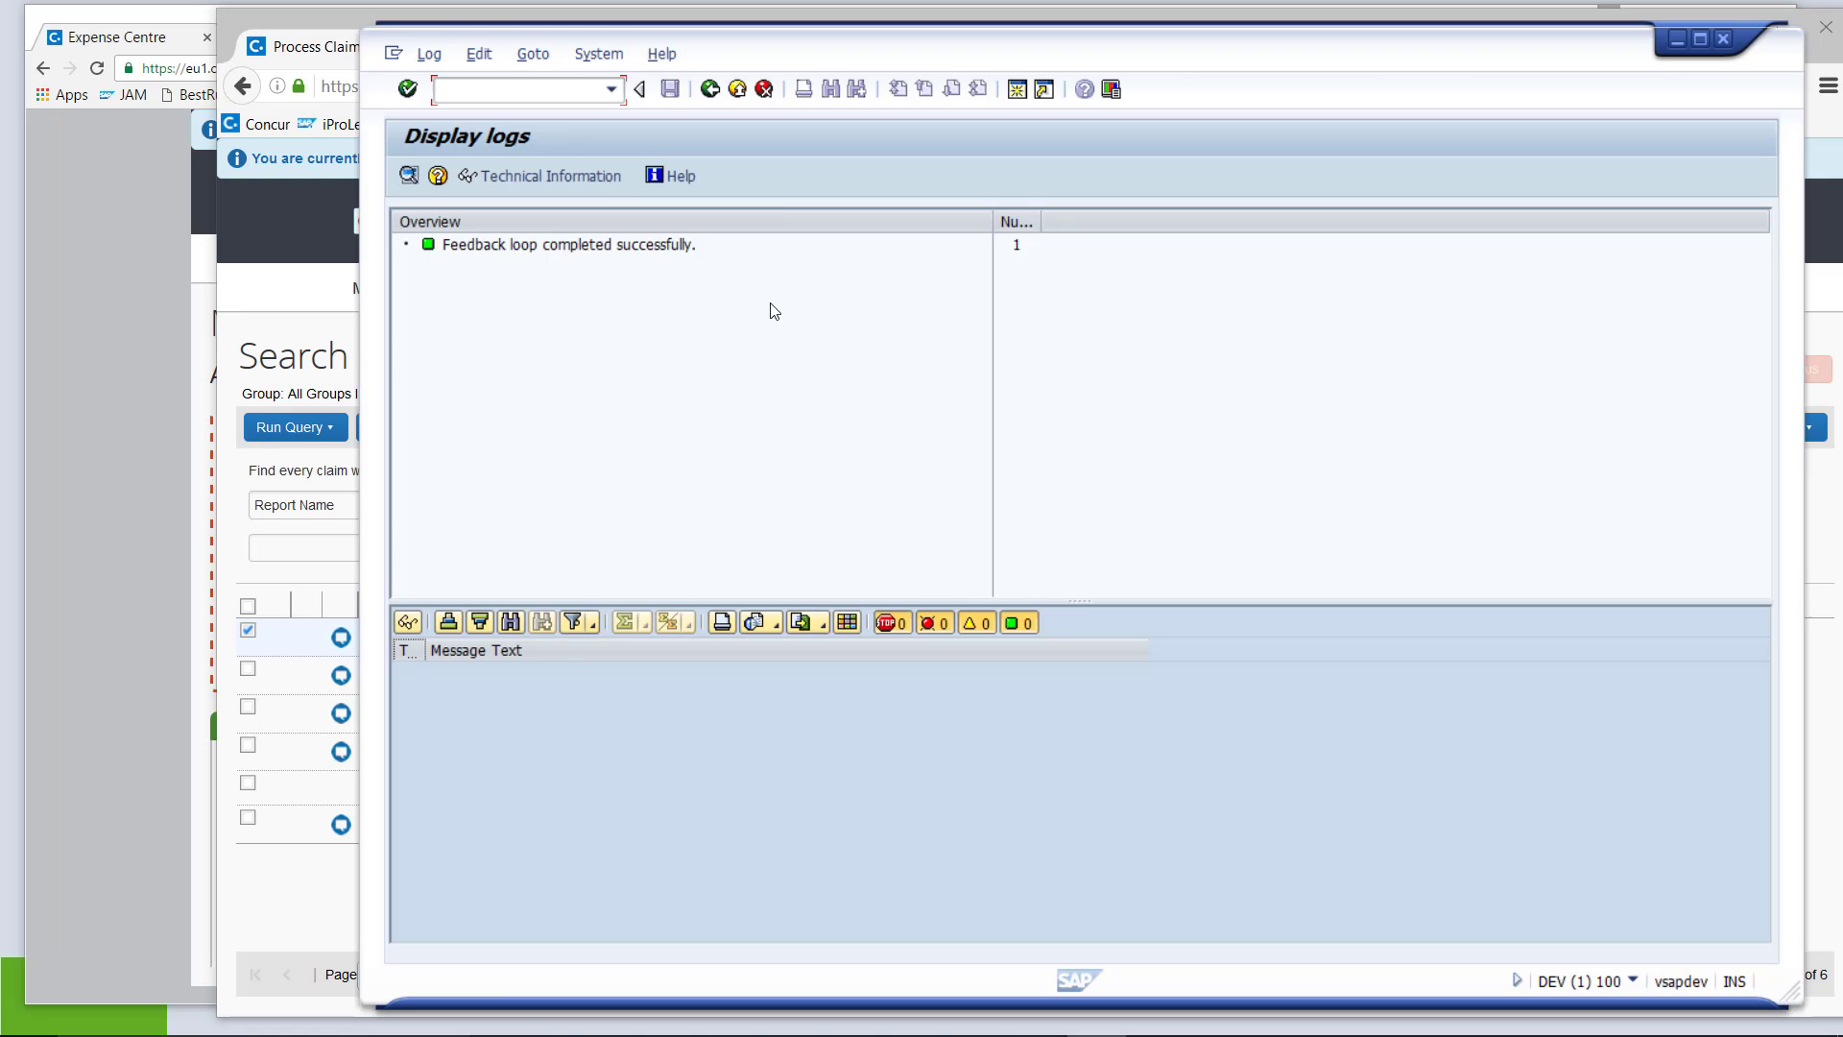
pyautogui.click(713, 92)
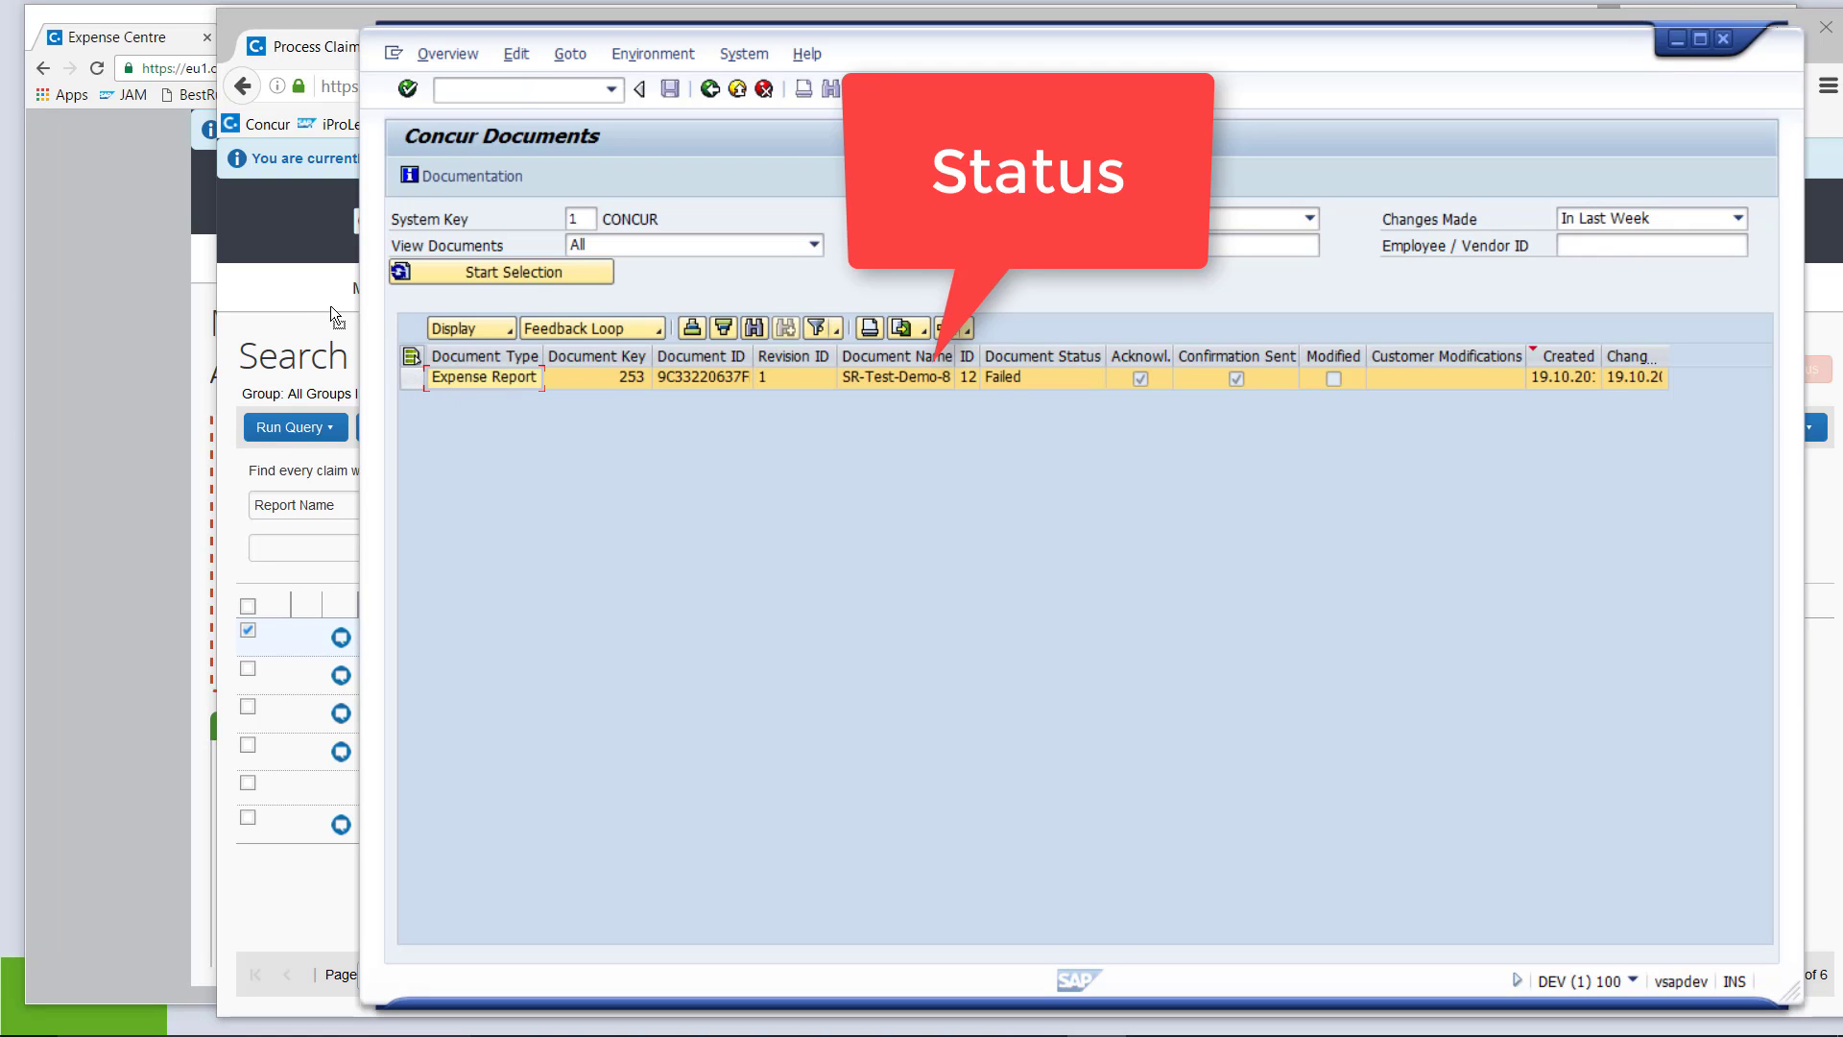
# Read SR-Test-Demo-8's document protocol showing posting failed for missing cost object information
pyautogui.click(453, 329)
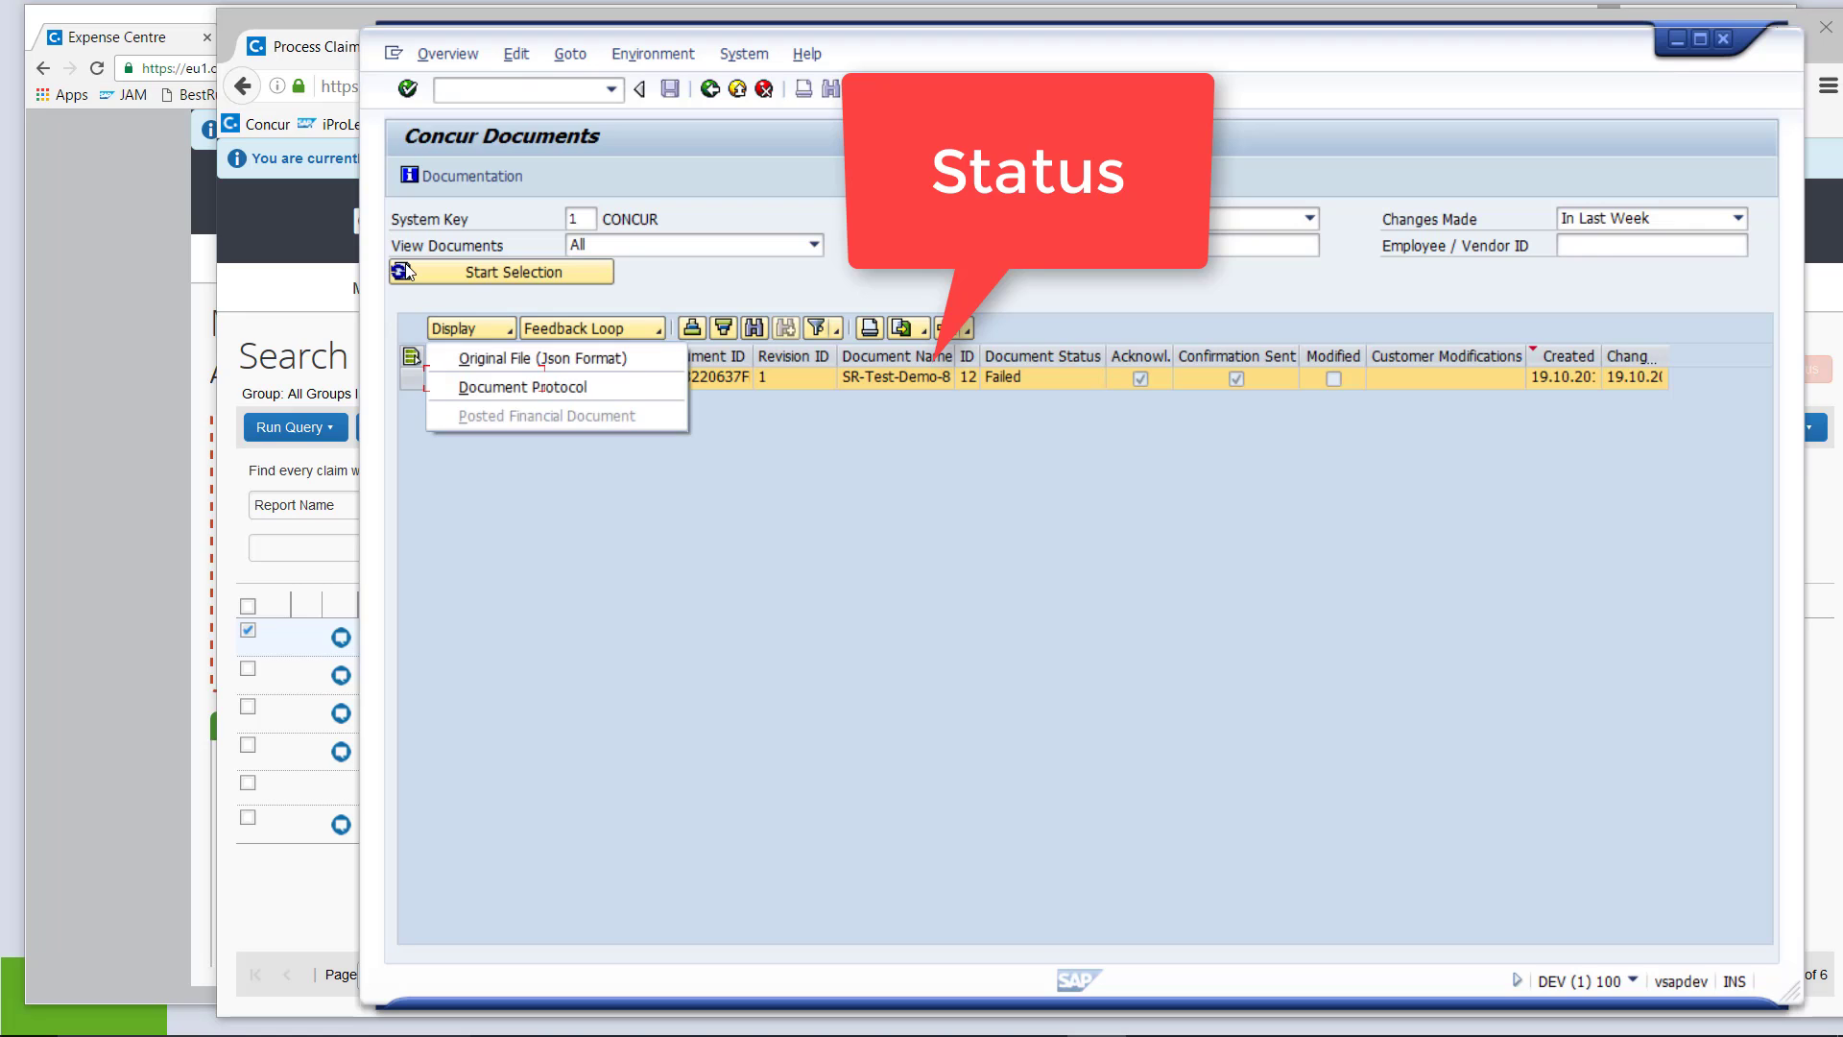
pyautogui.click(510, 384)
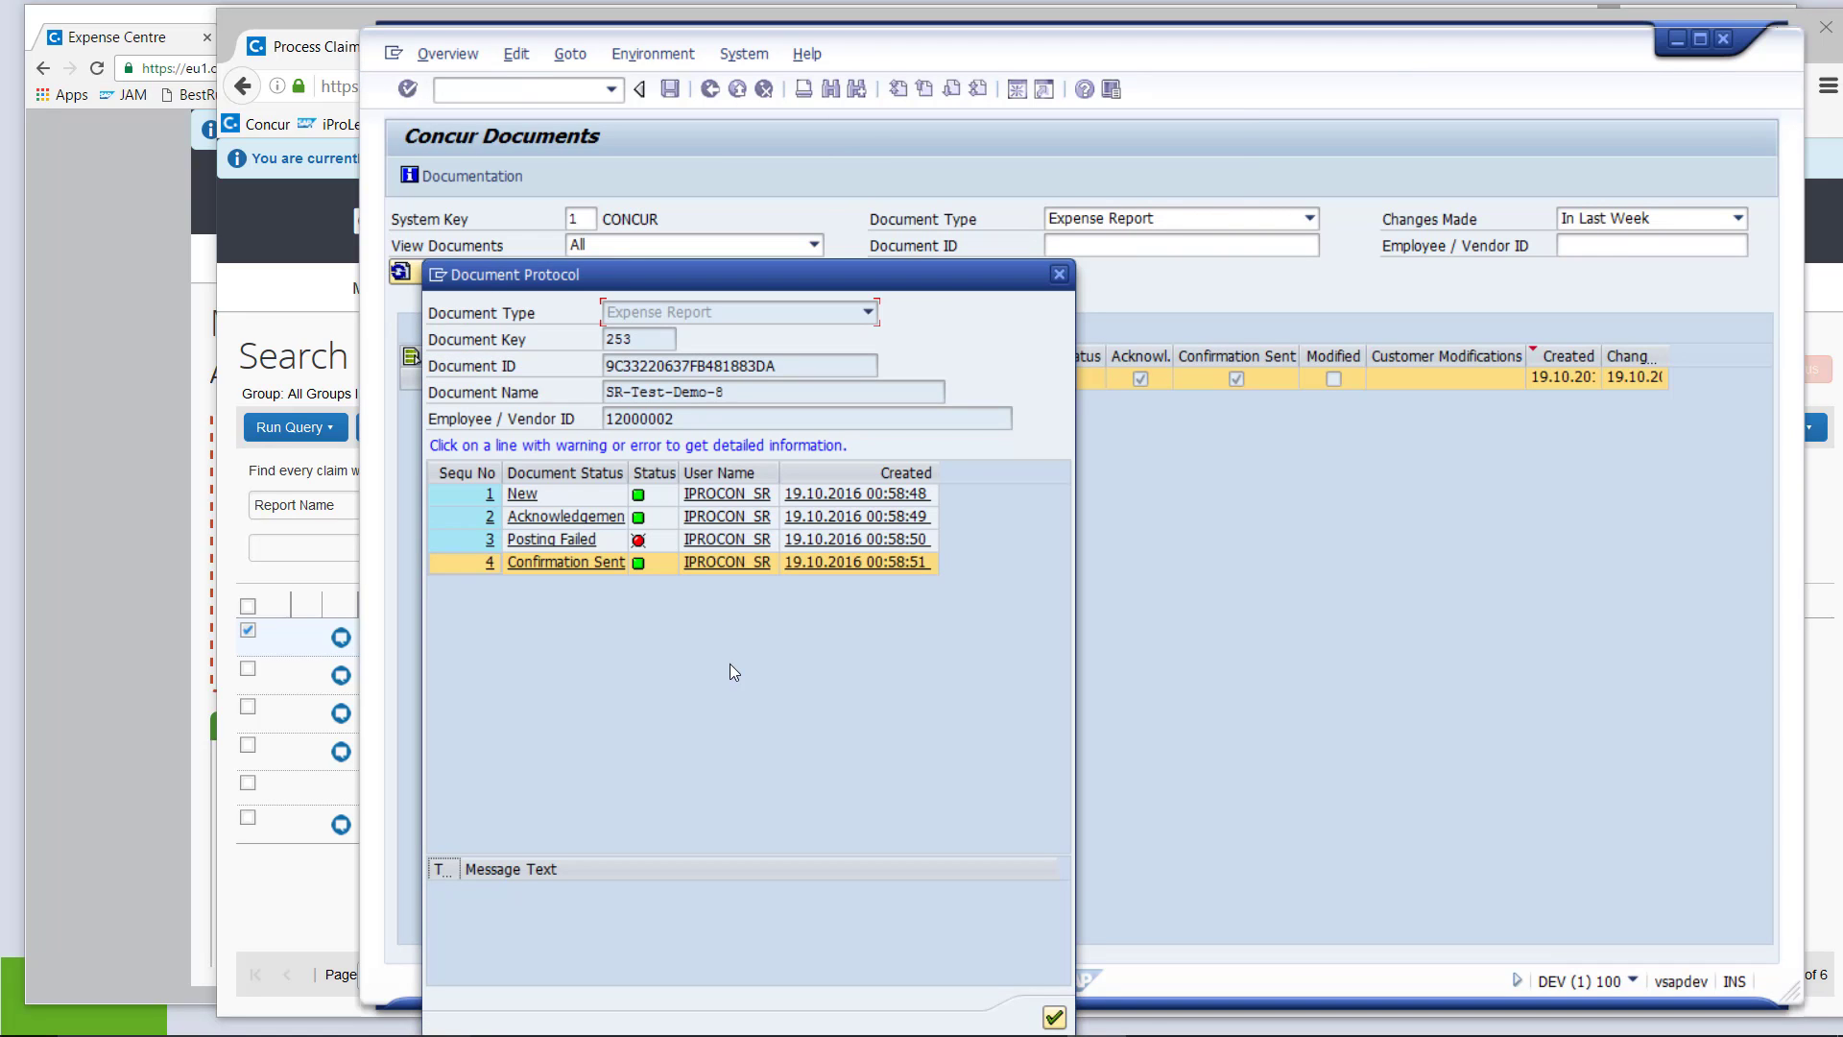
pyautogui.click(558, 543)
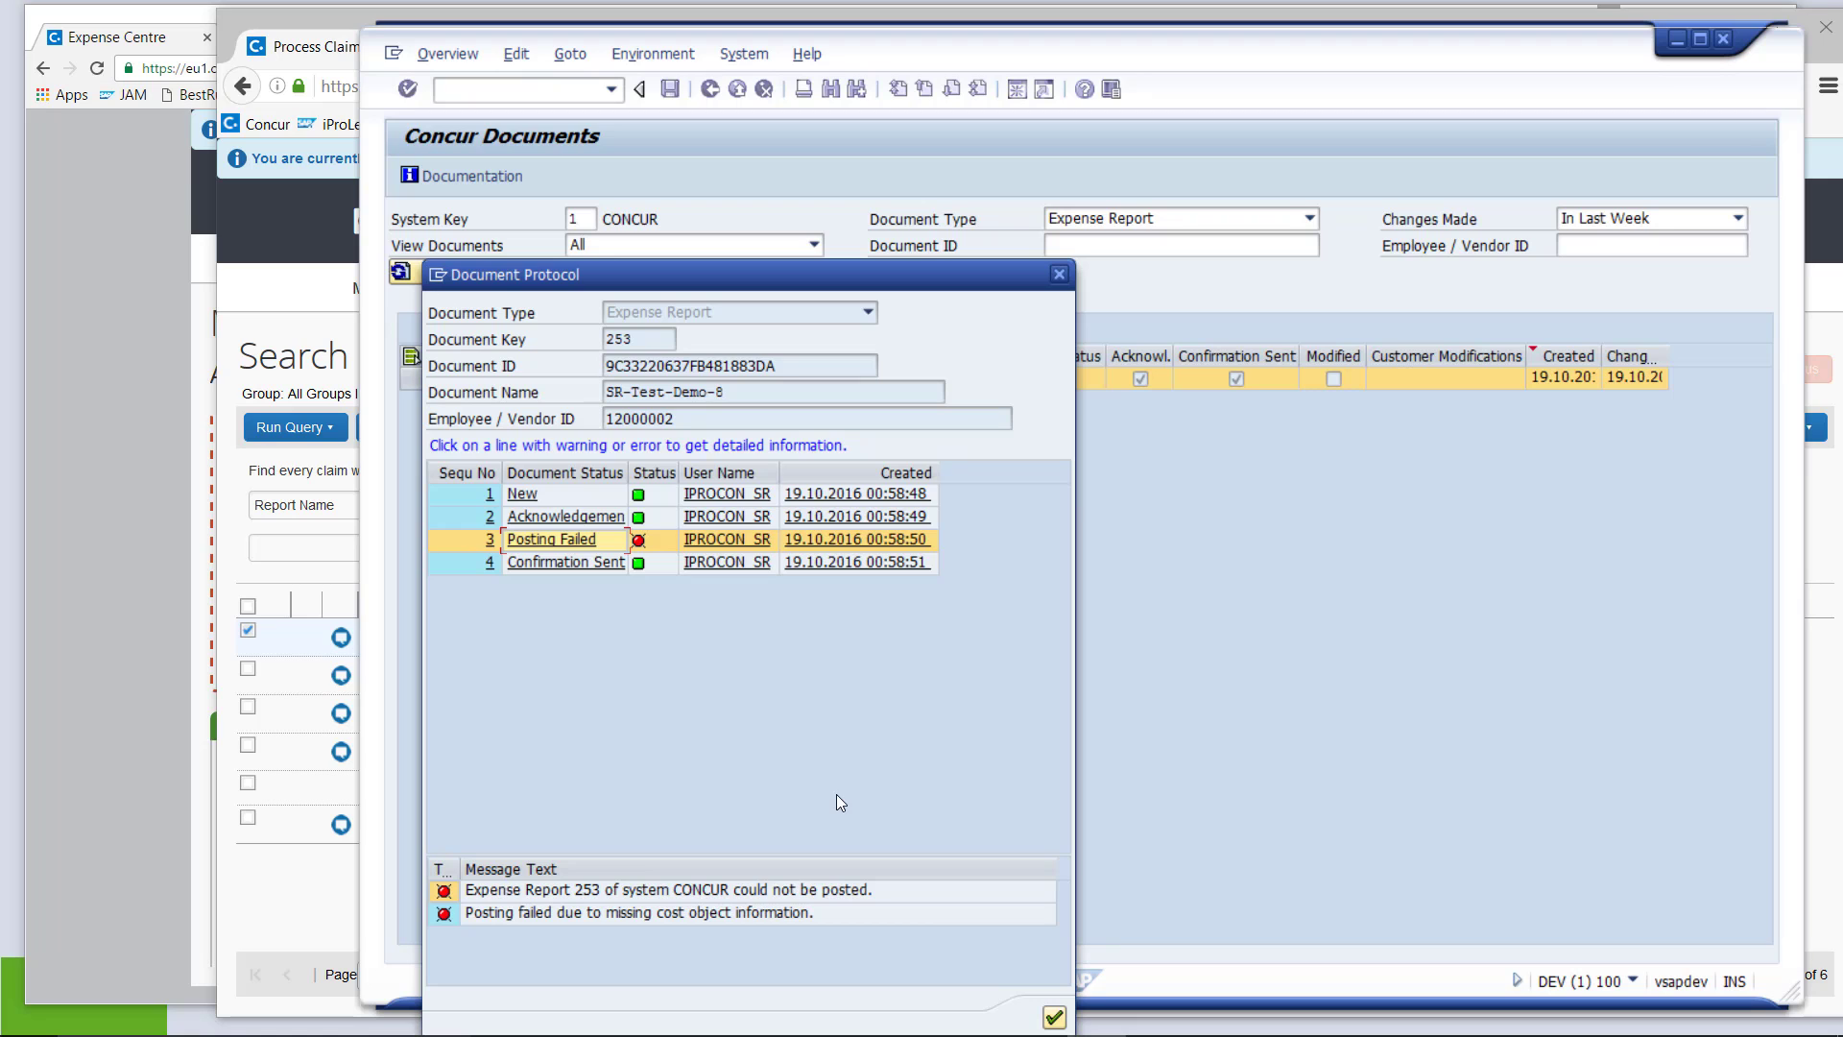
pyautogui.hotkey('alt', 'Tab')
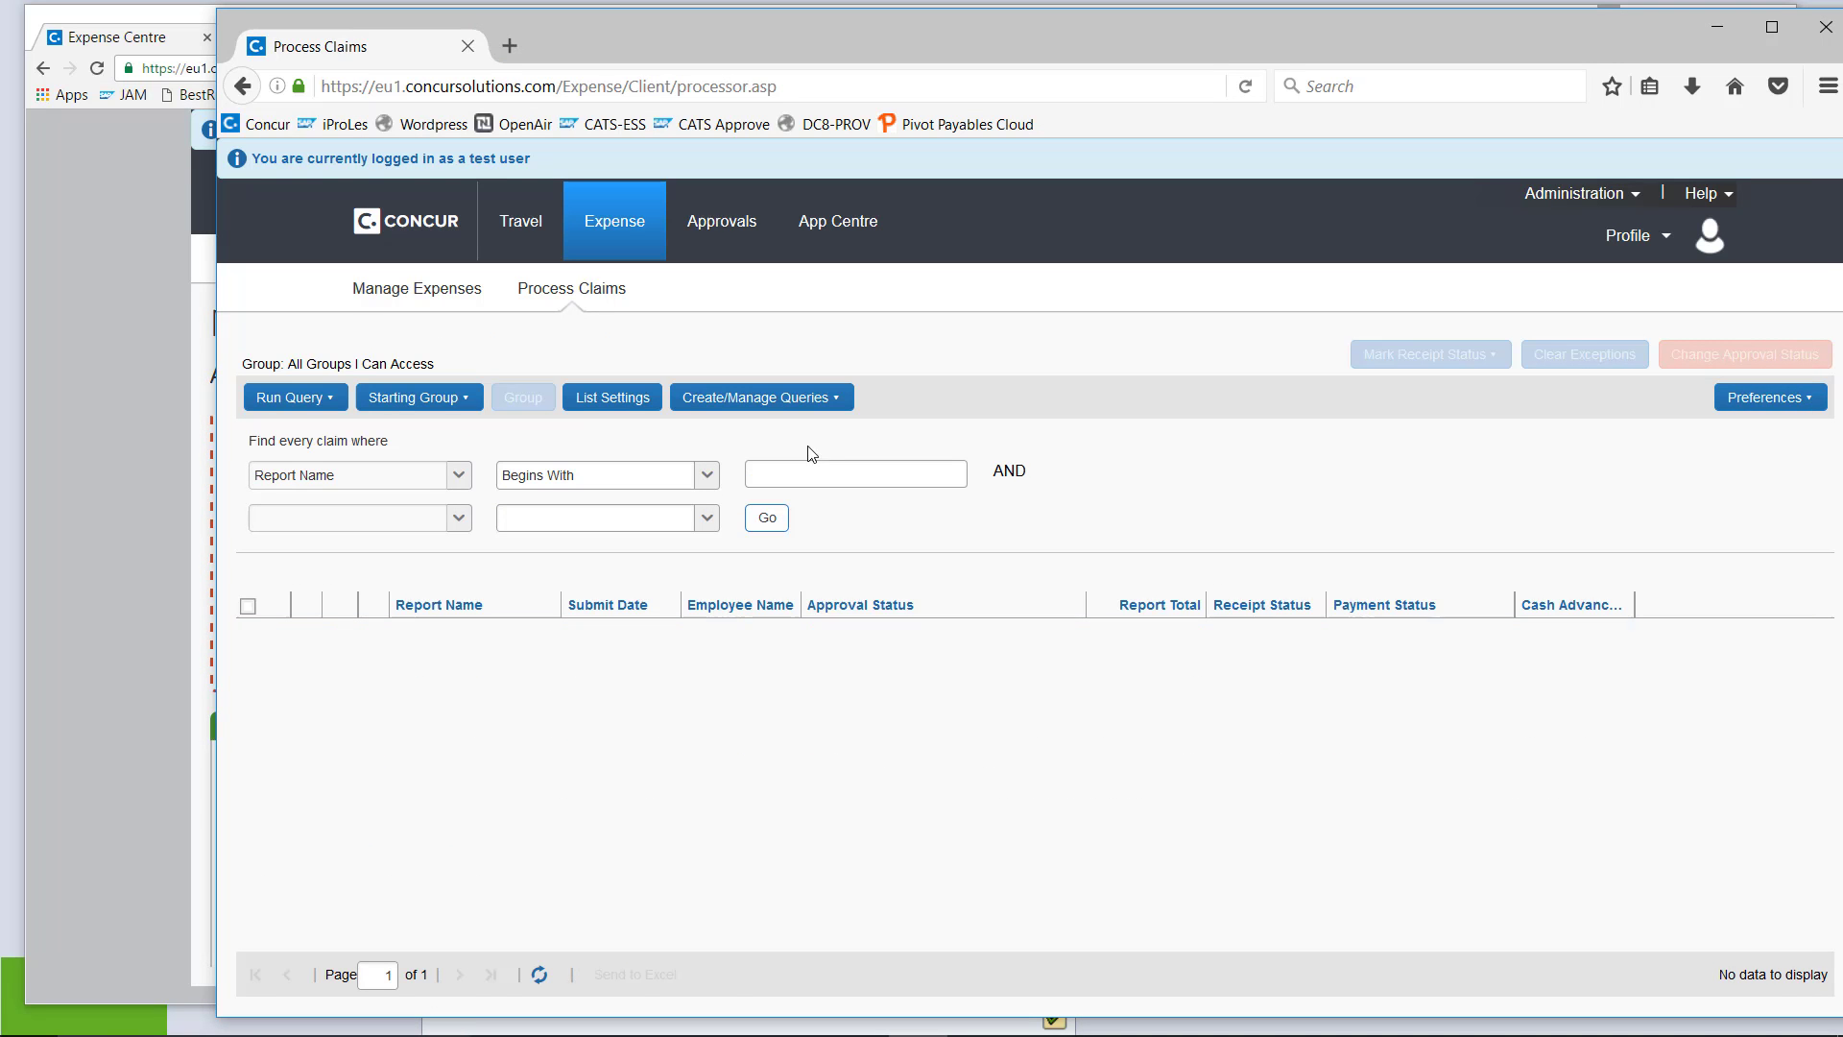
# Search report names for 'SR' and open claim SR-Test-Demo-8 with its POSTFAIL exception
pyautogui.click(802, 468)
pyautogui.write('SR')
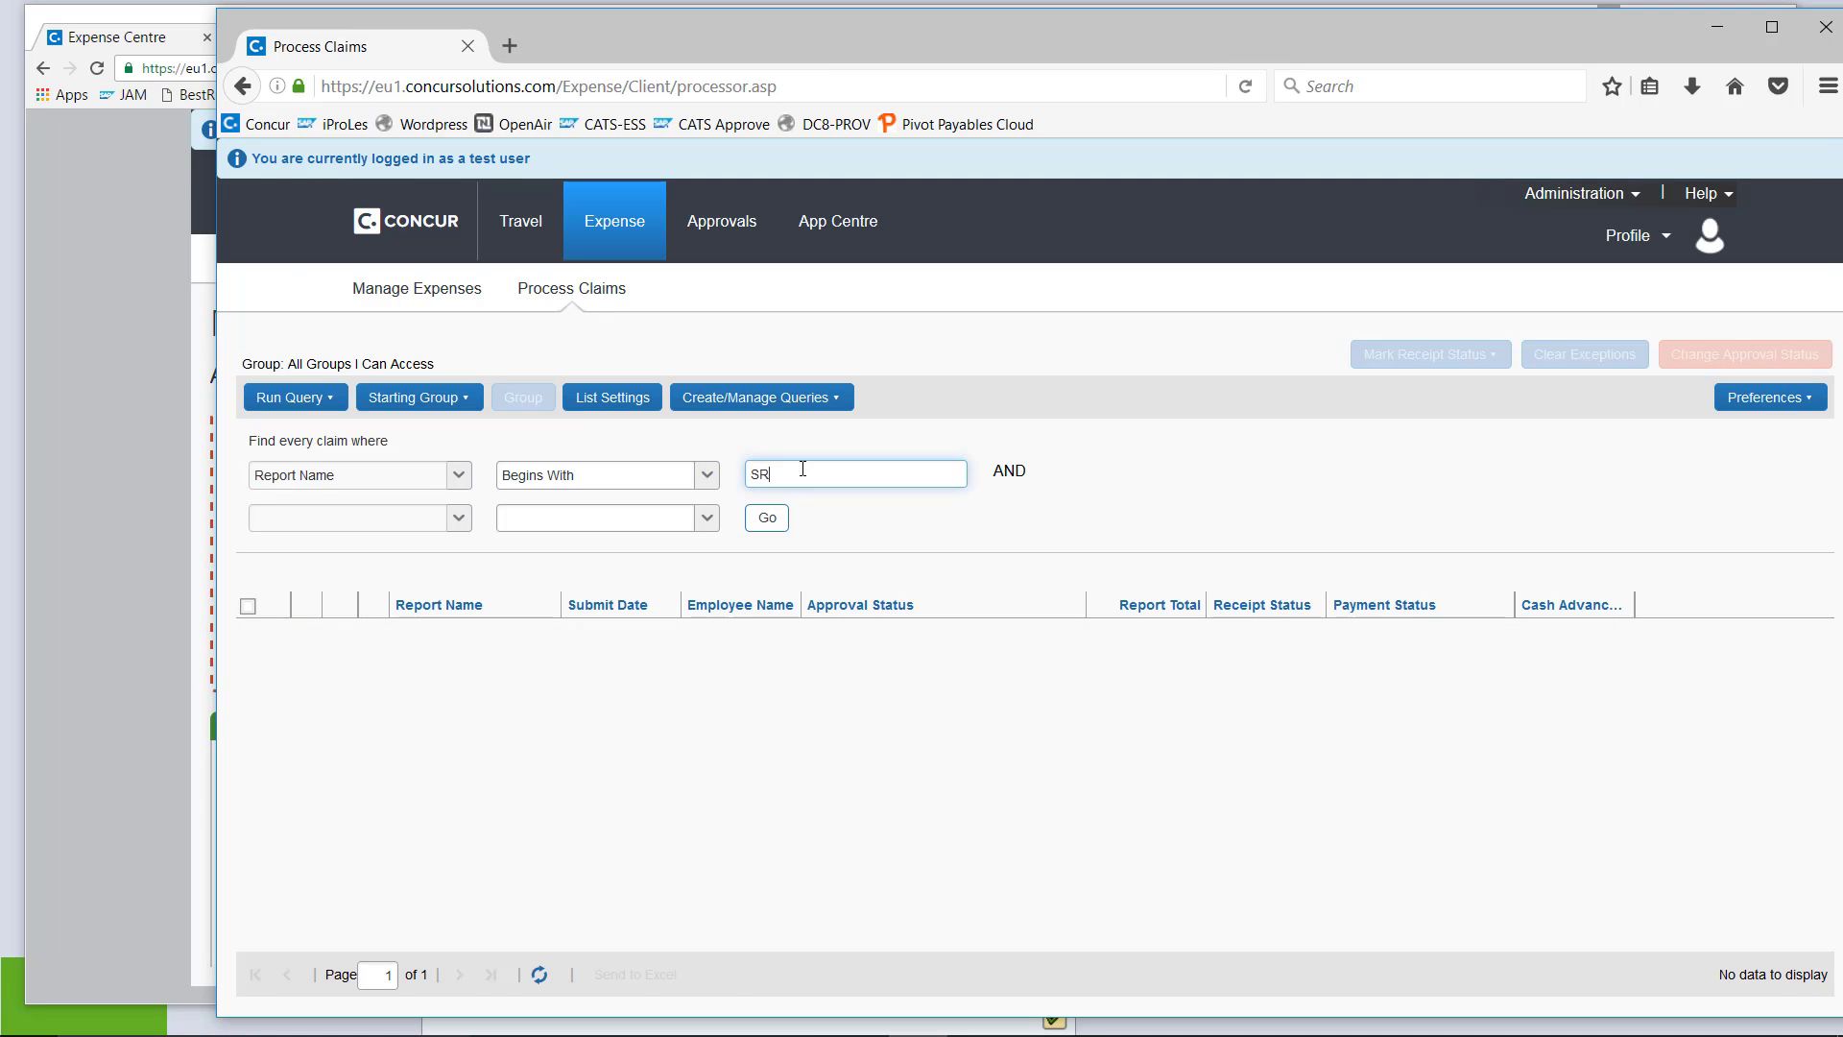
pyautogui.click(767, 519)
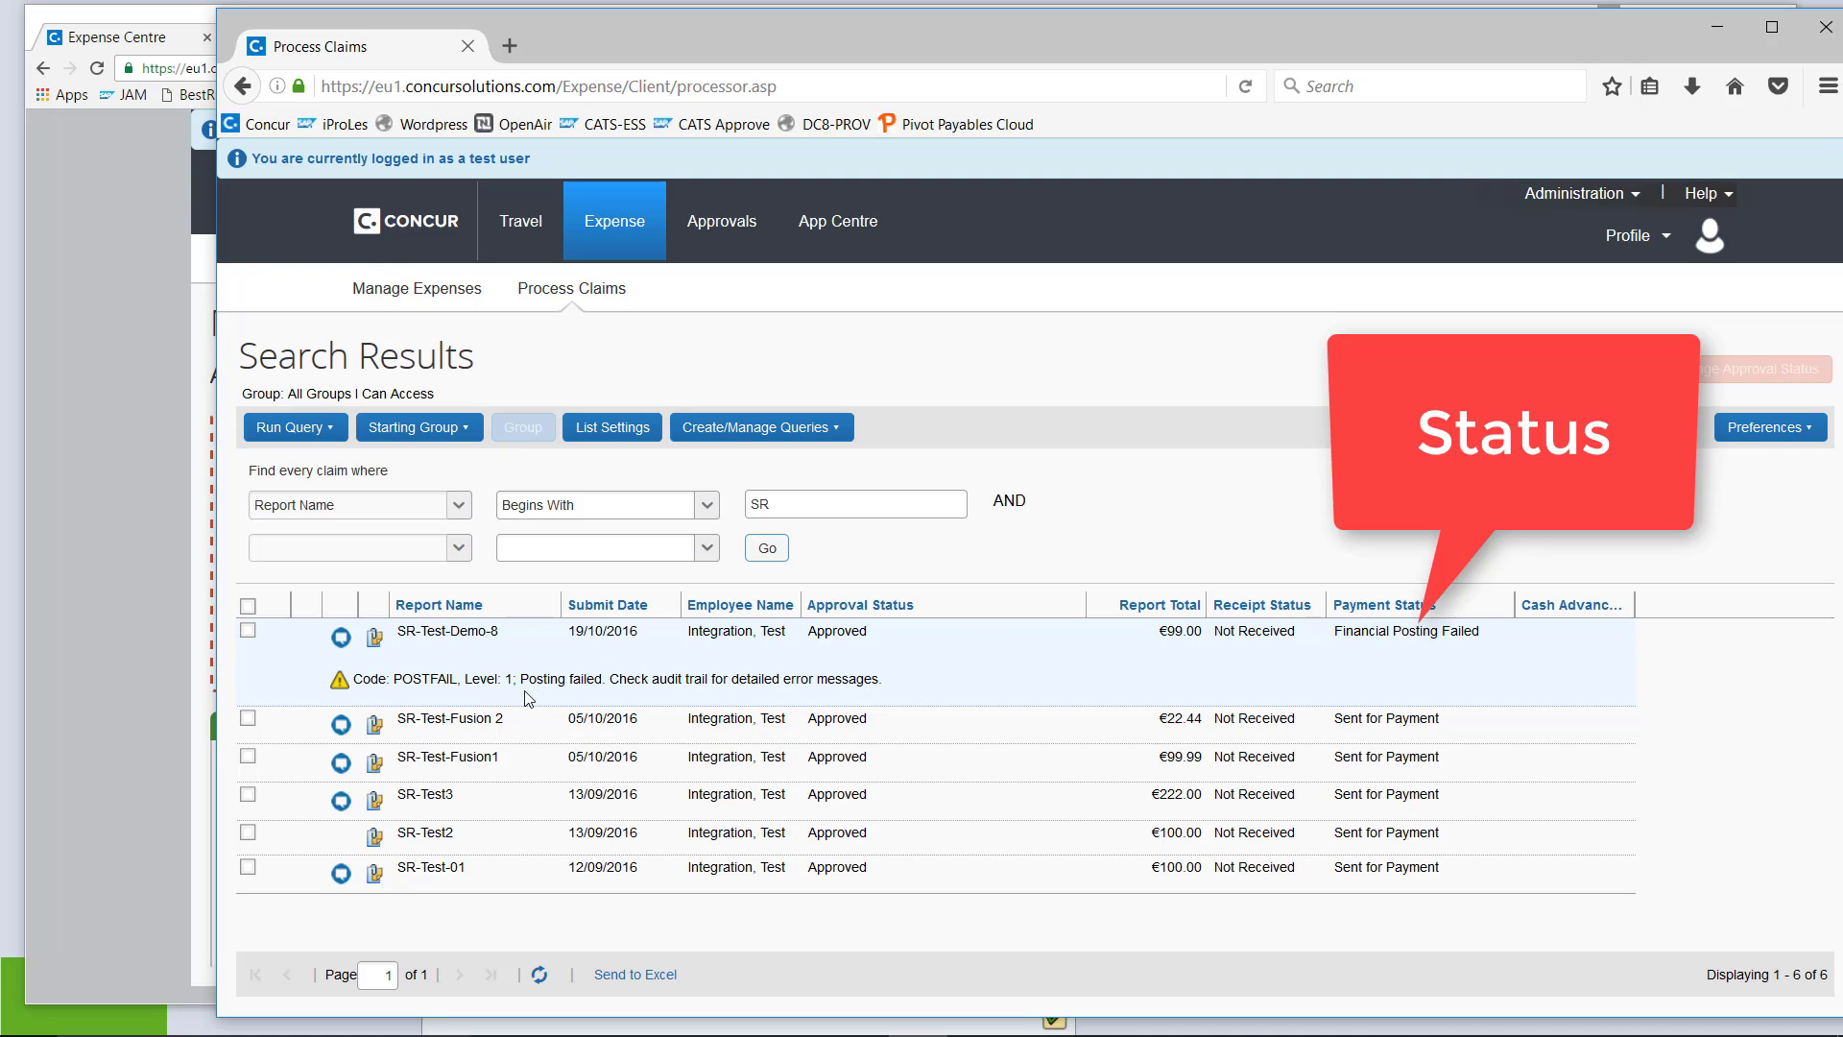
pyautogui.click(706, 672)
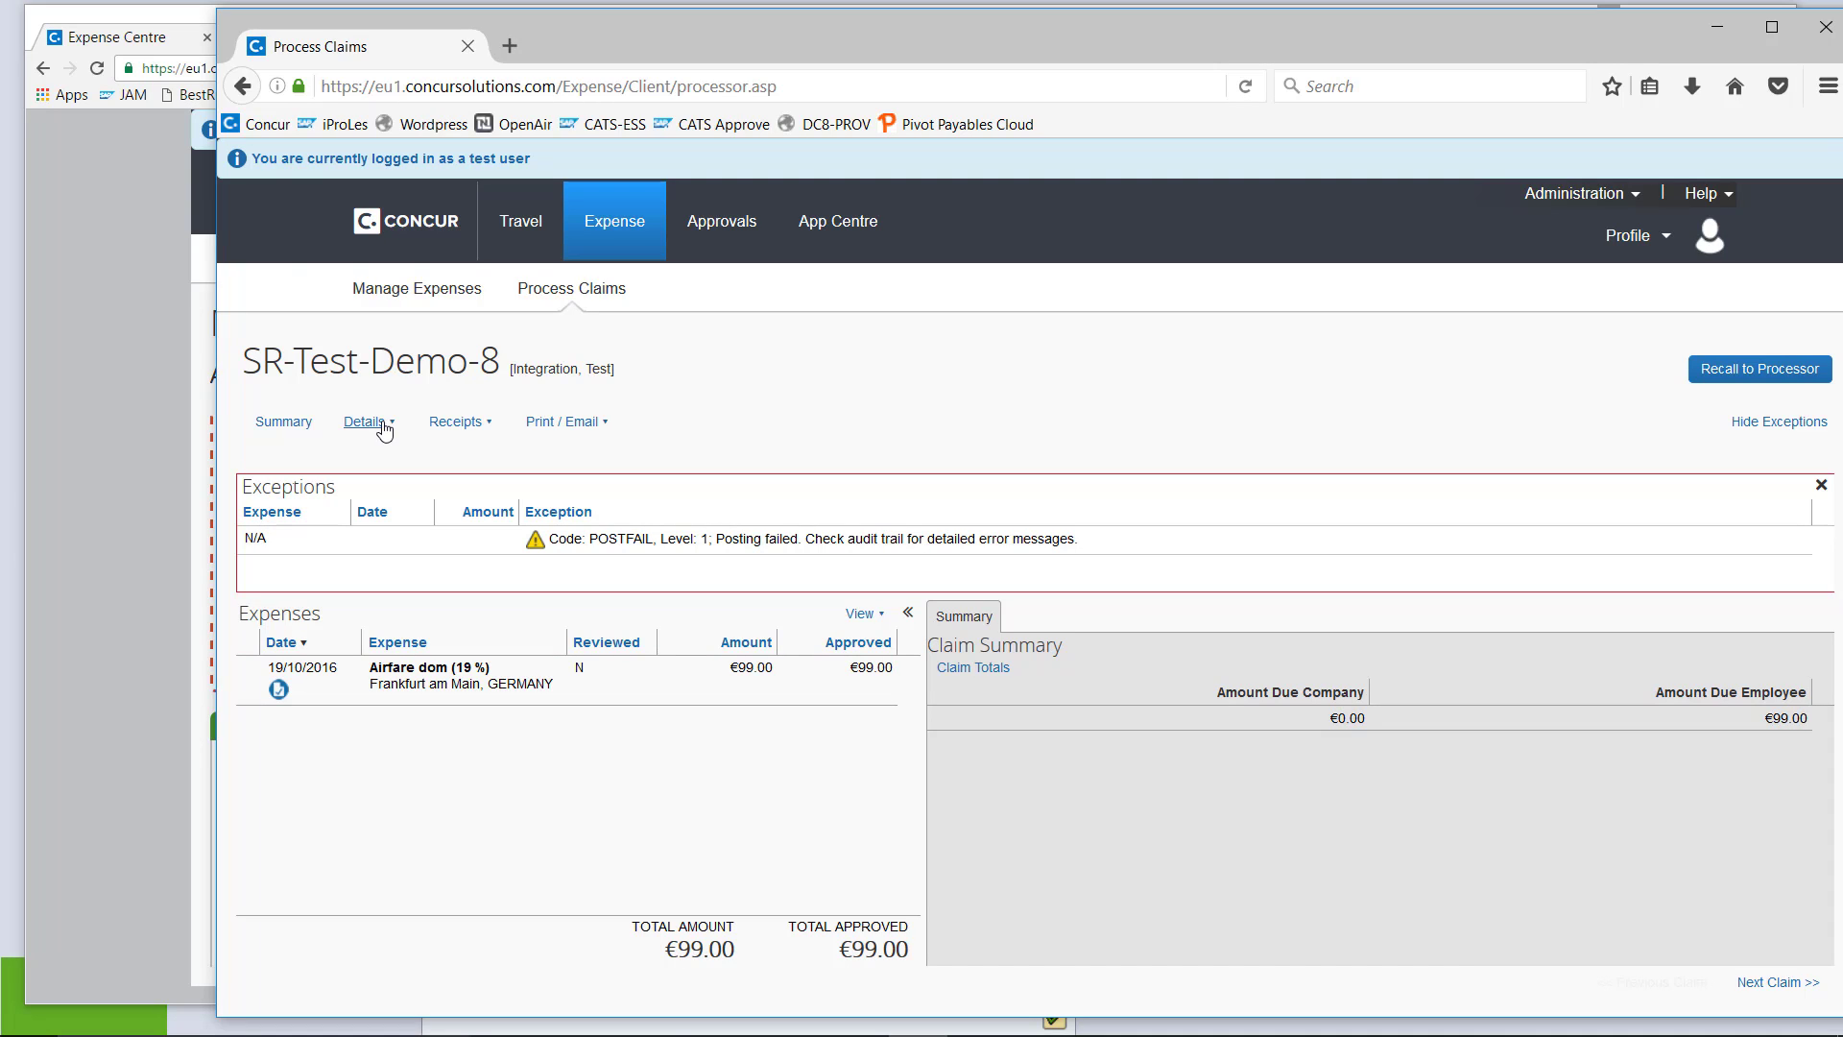
pyautogui.click(384, 427)
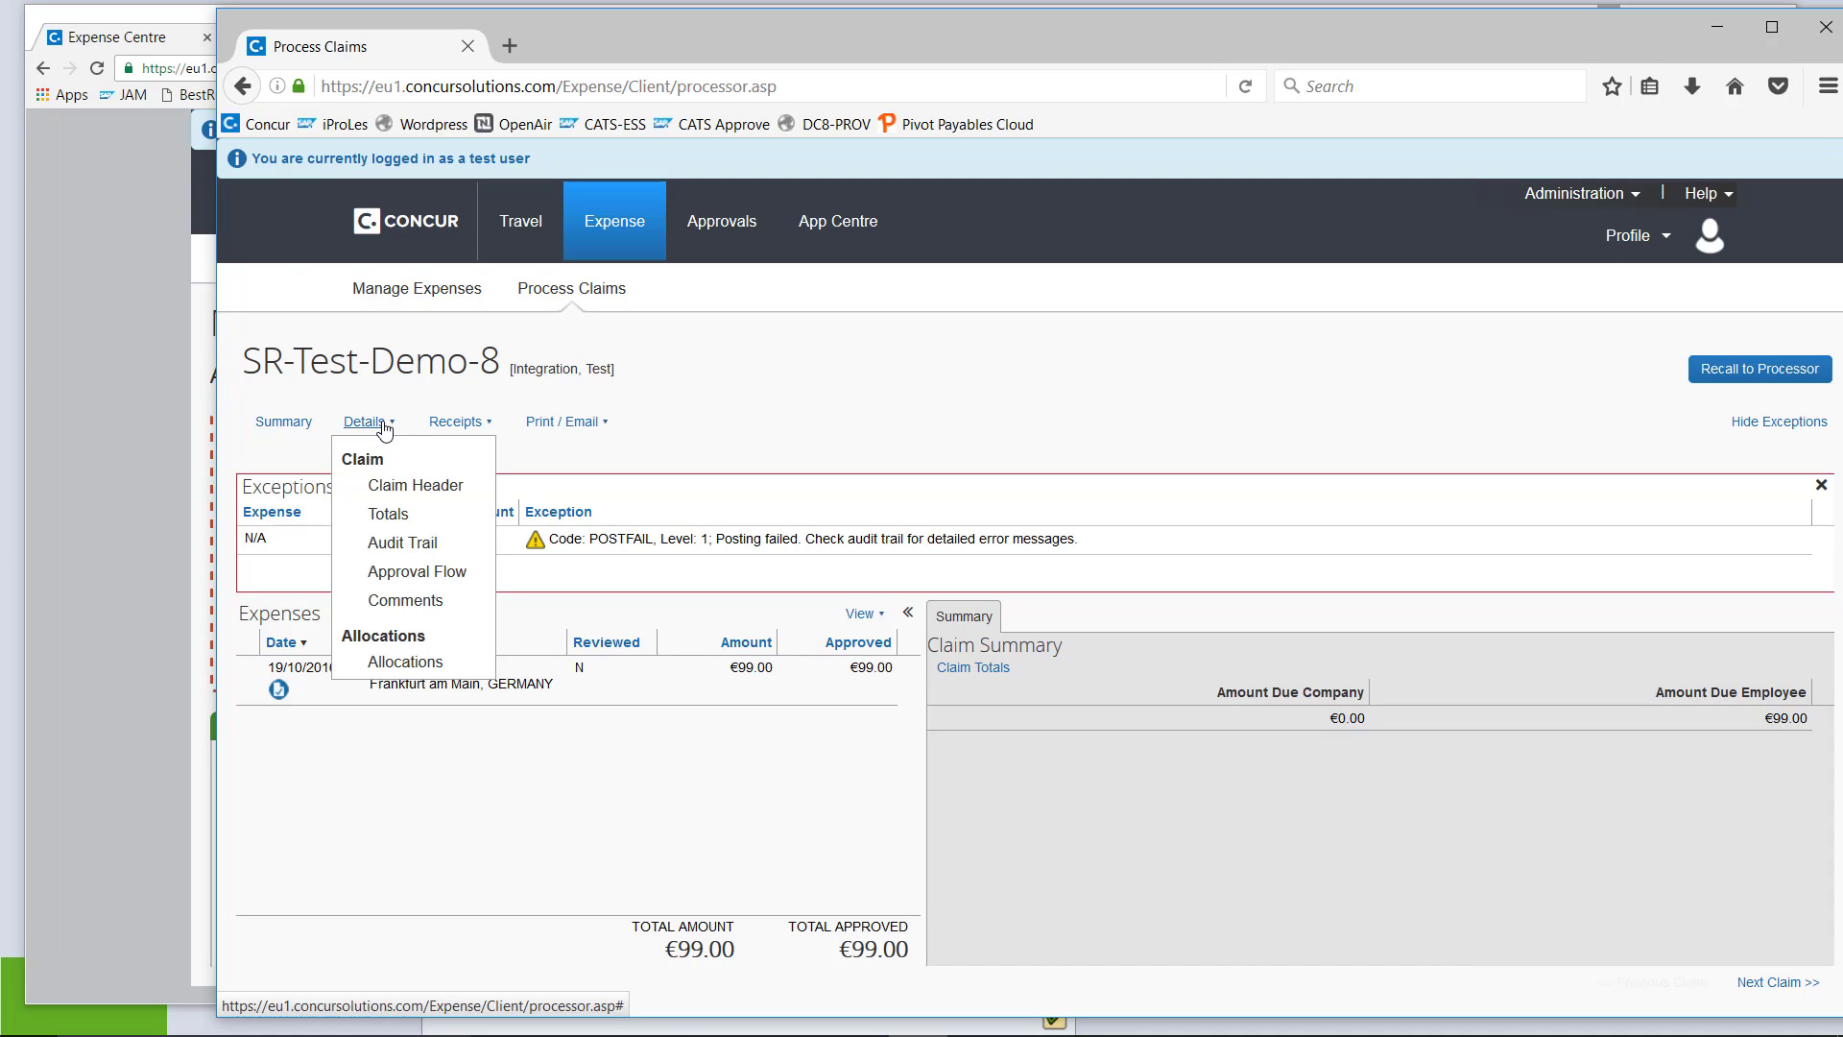
pyautogui.click(405, 544)
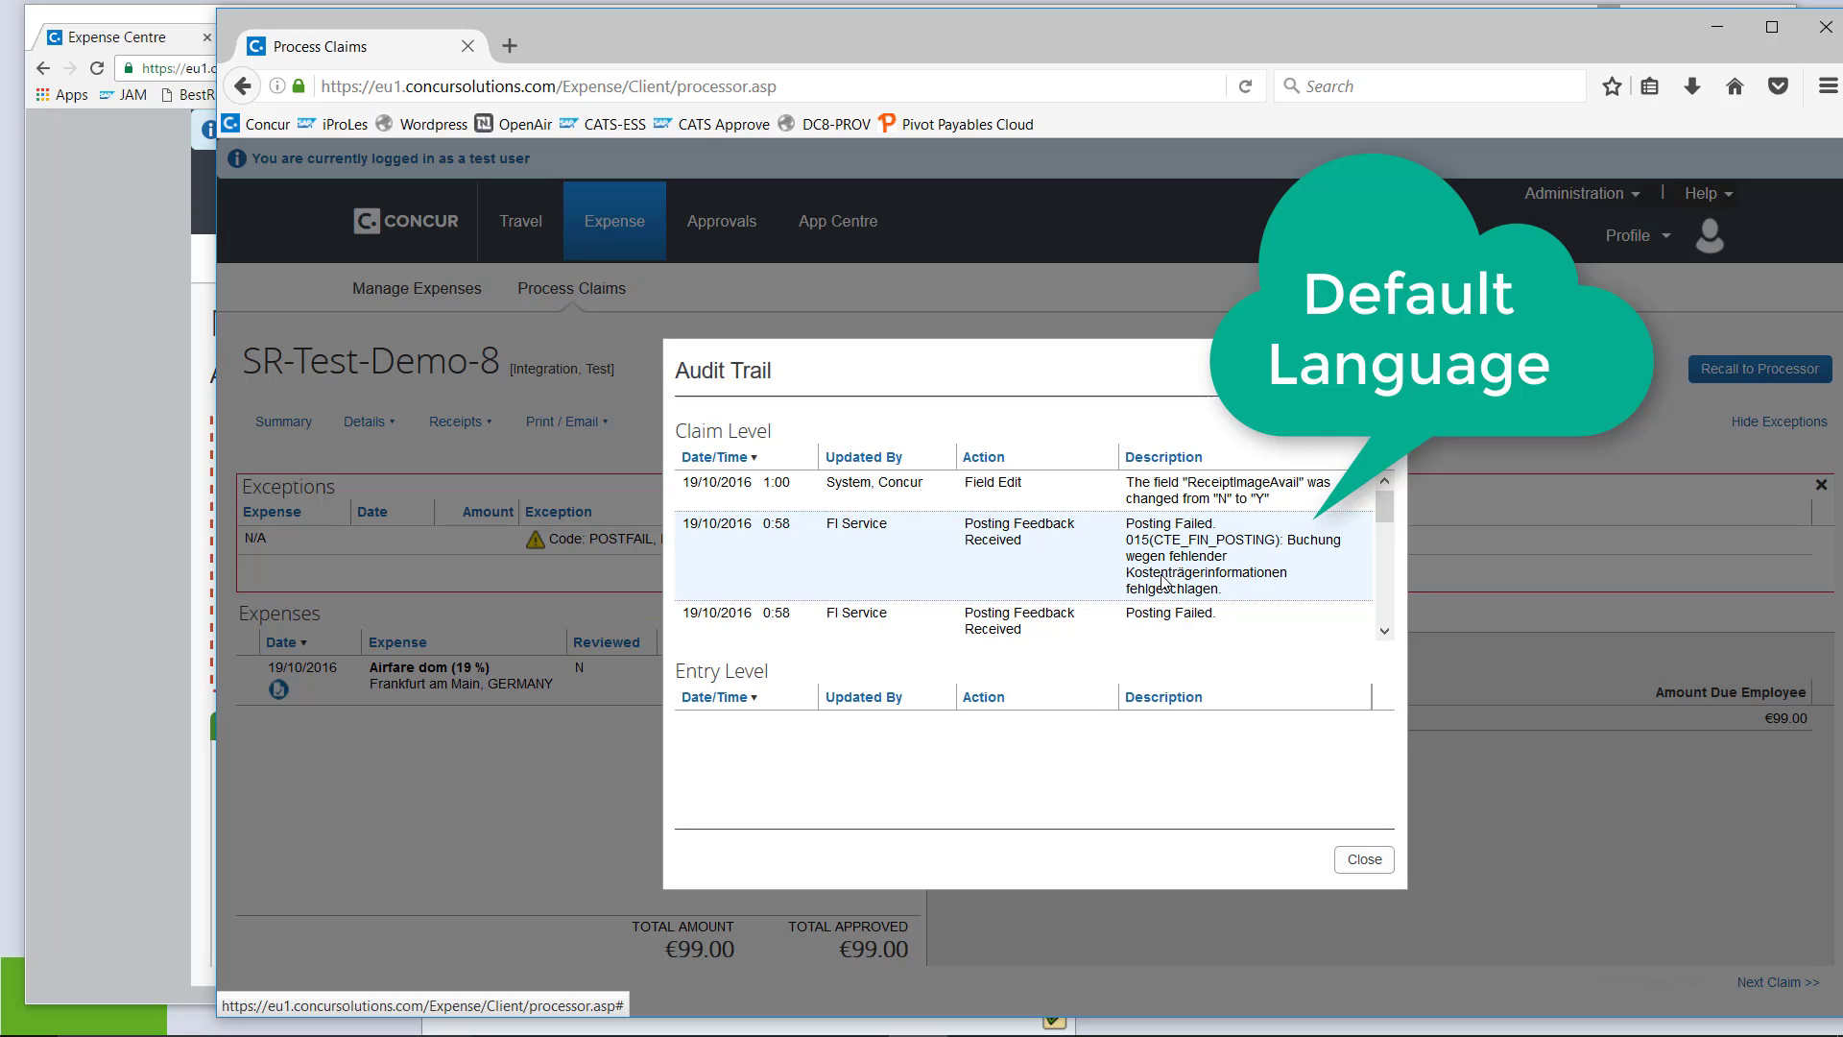
pyautogui.click(1365, 860)
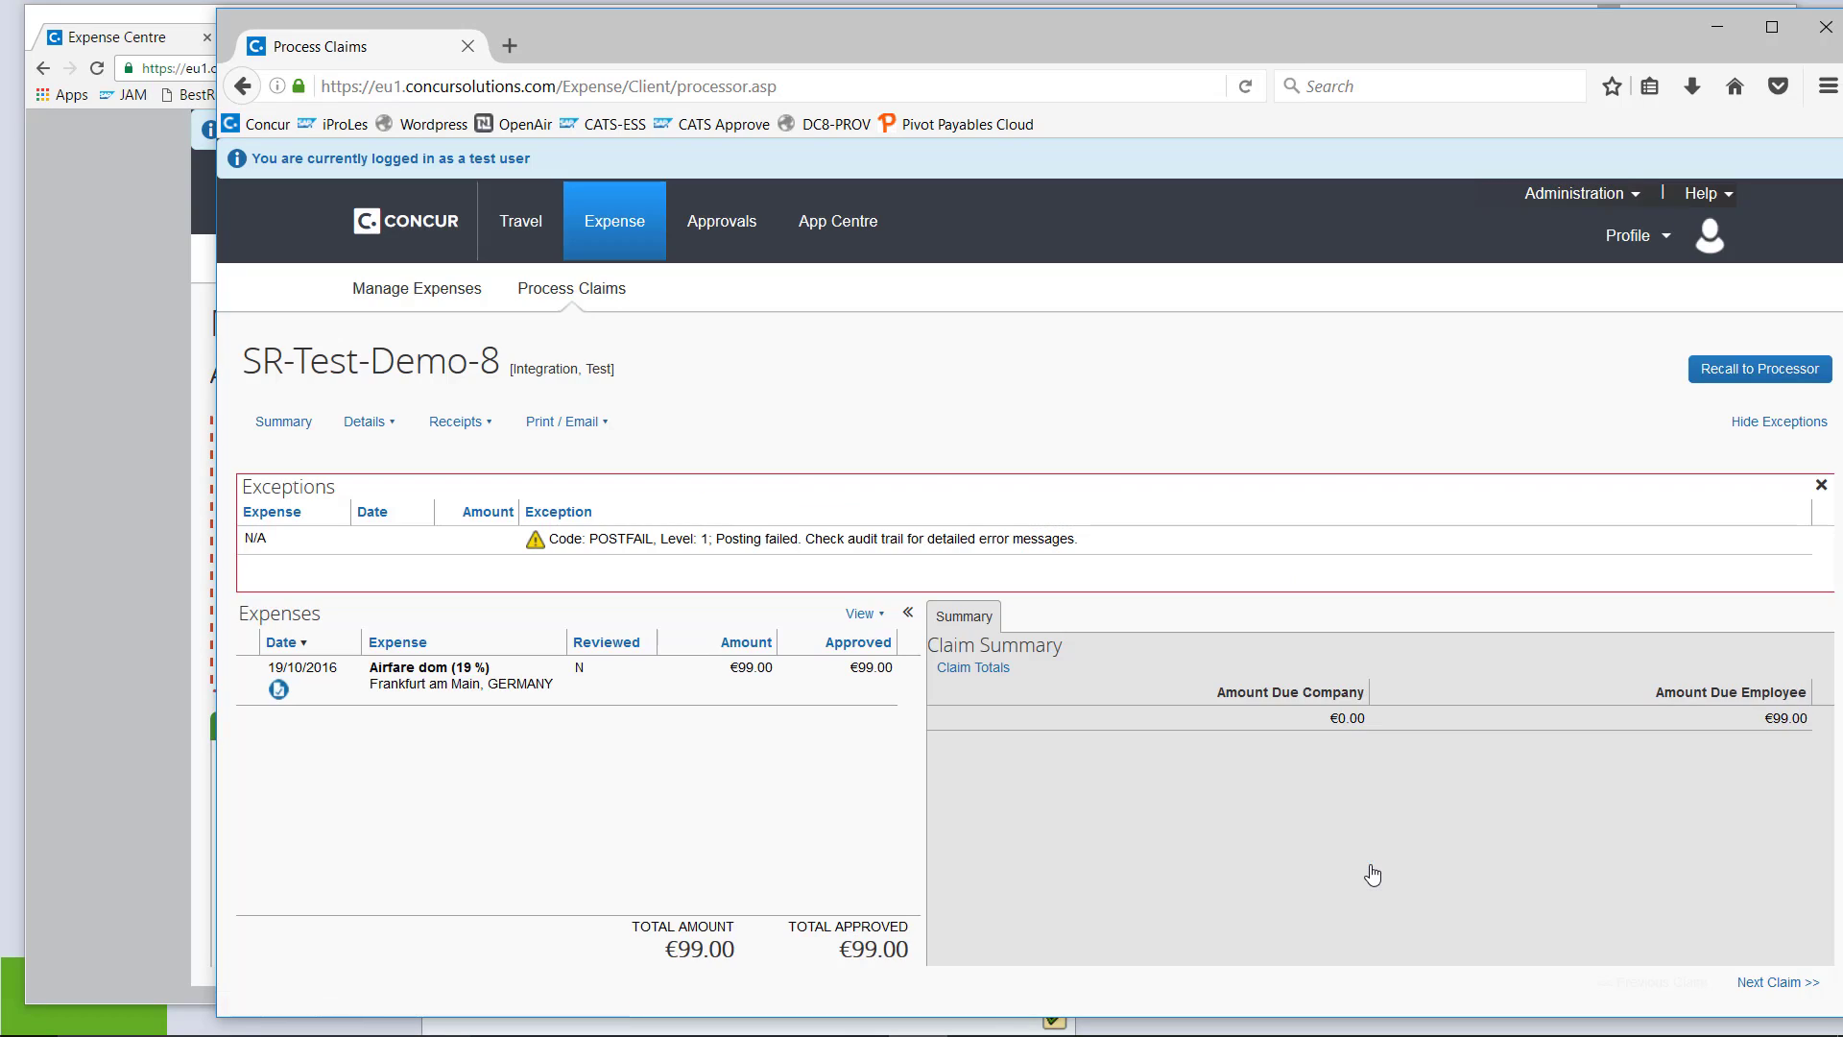
# Recall SR-Test-Demo-8 to the processor and open allocation for the Airfare dom expense
pyautogui.click(1745, 374)
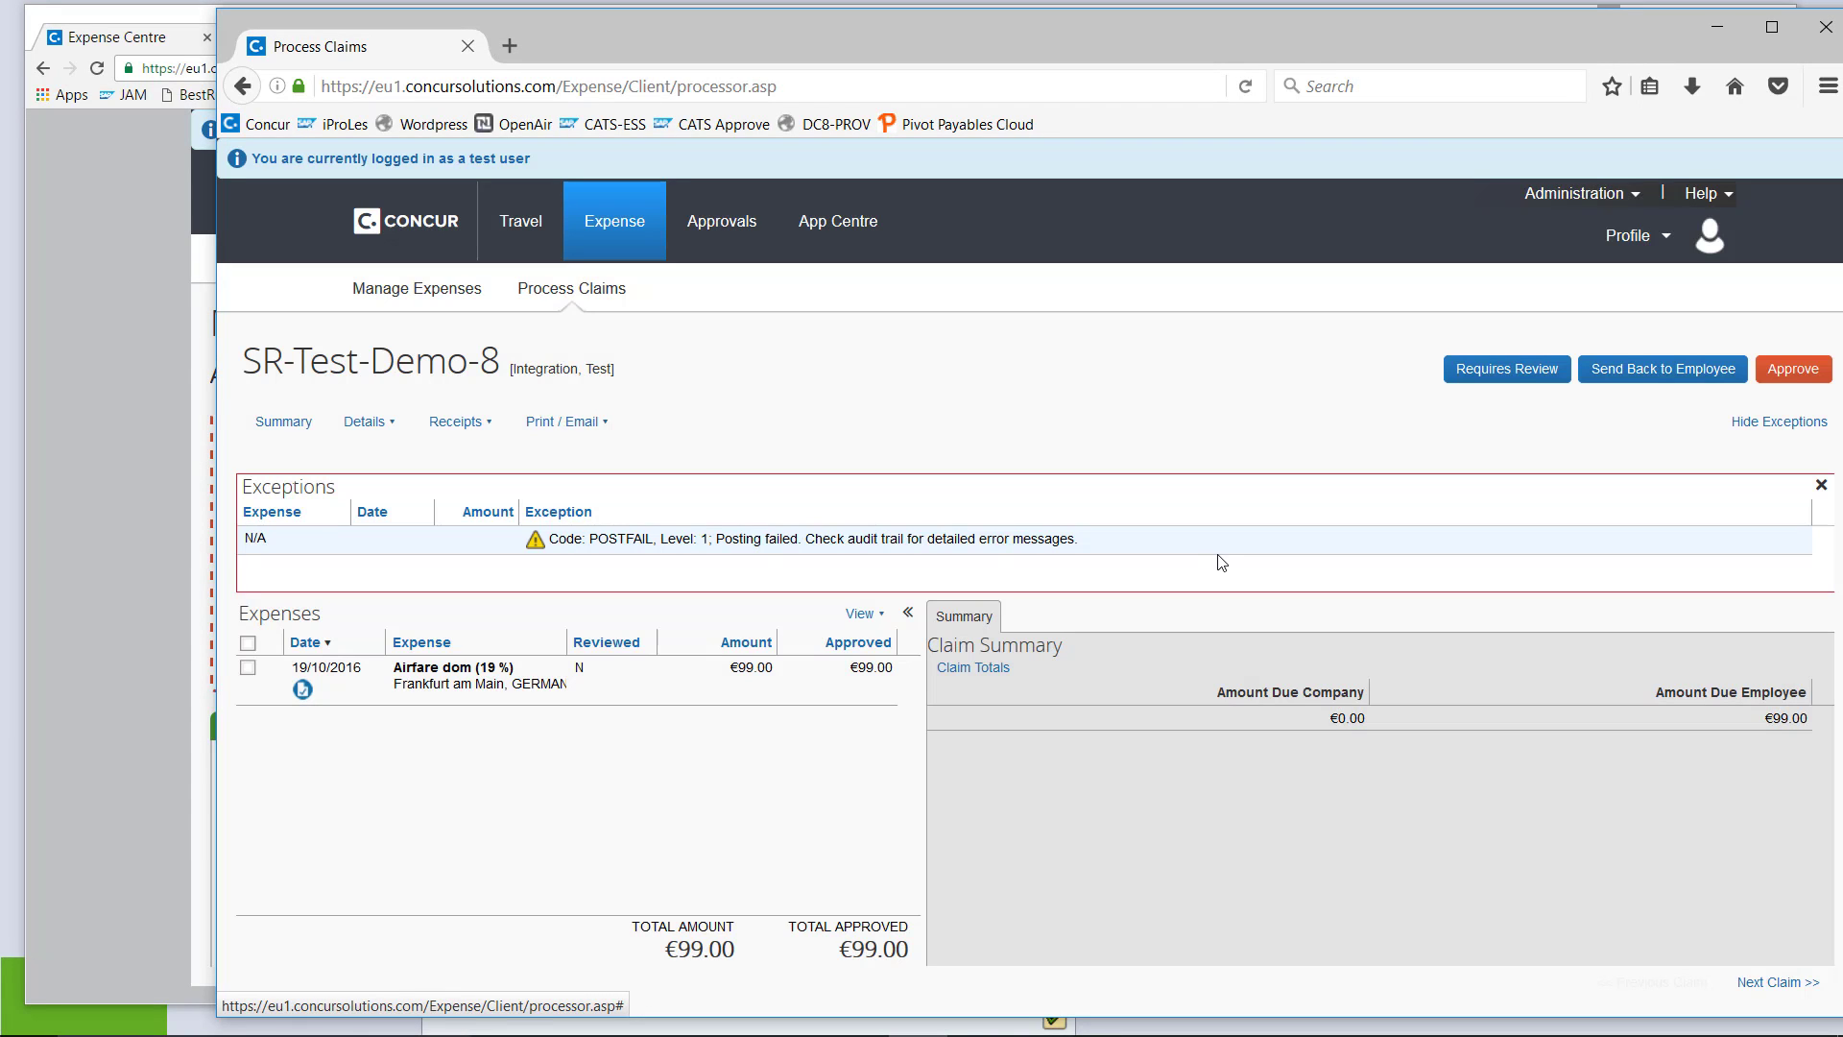
pyautogui.click(526, 685)
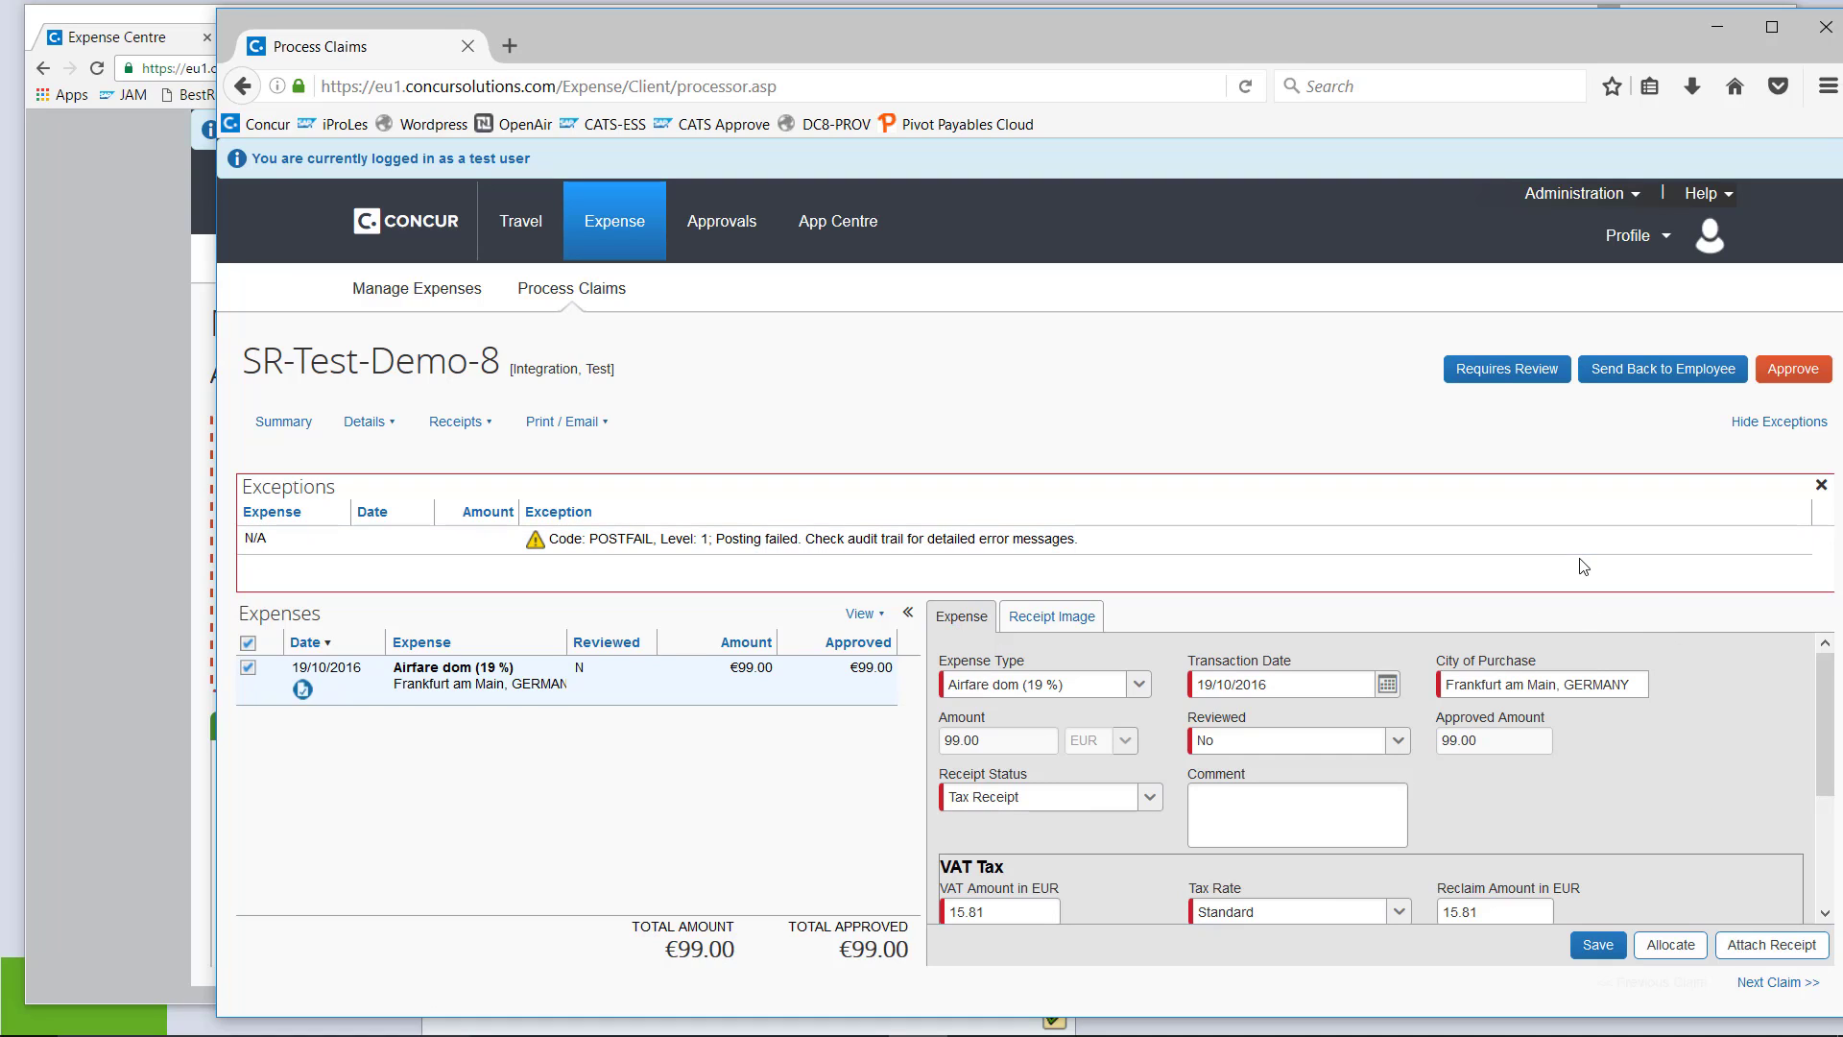
pyautogui.click(1683, 952)
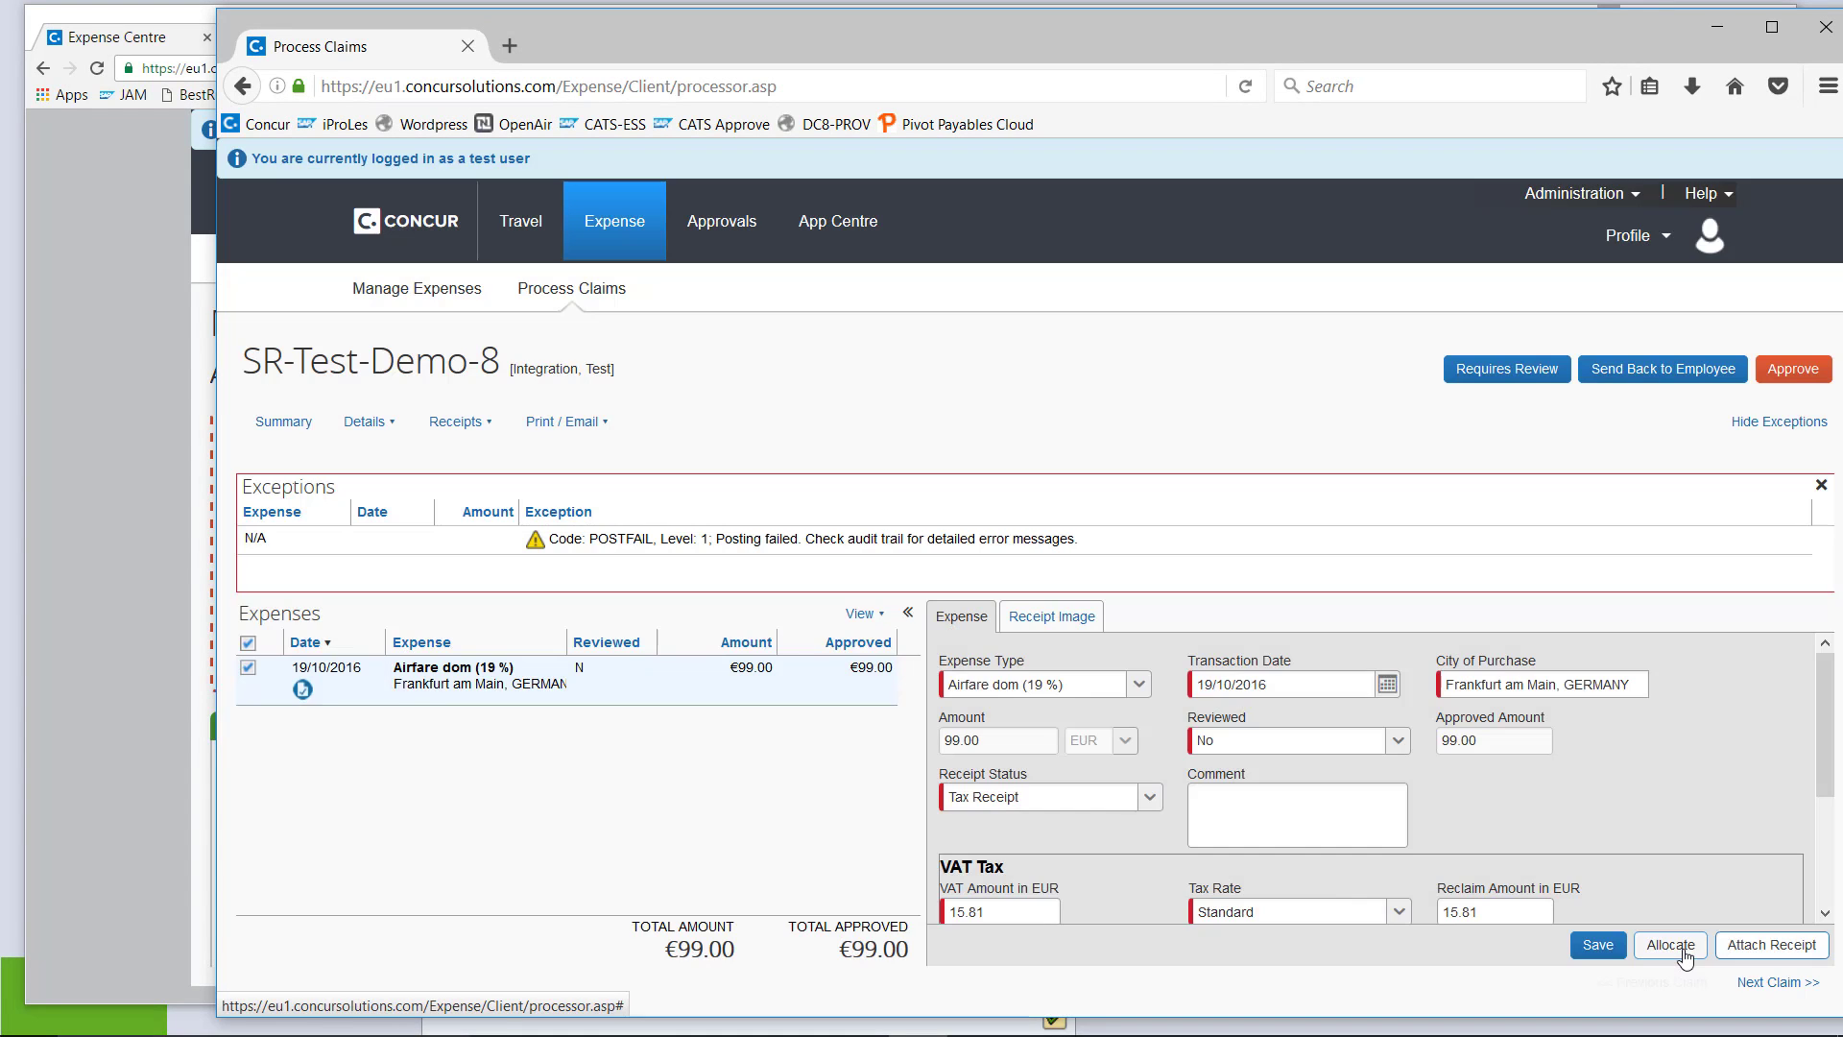
# Allocate the Airfare dom expense 100% to project (2000) Intern and save the expense
pyautogui.click(1052, 398)
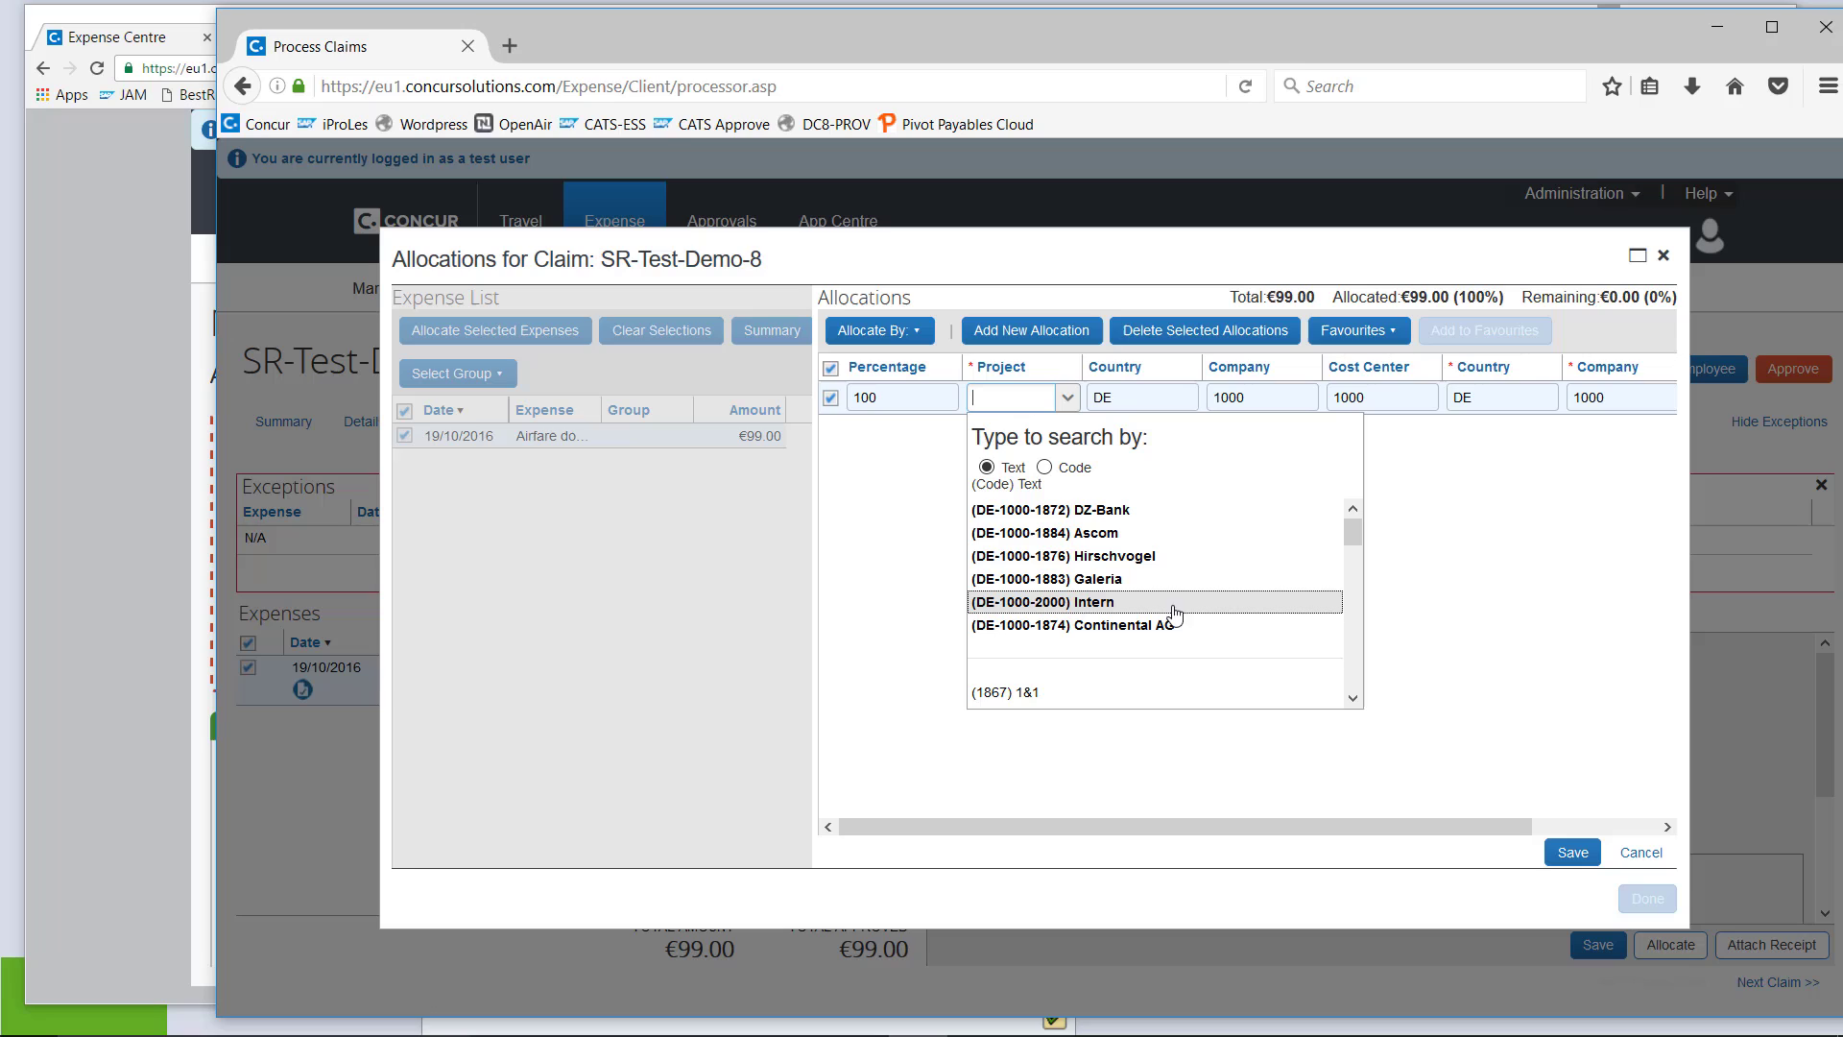
pyautogui.click(1106, 603)
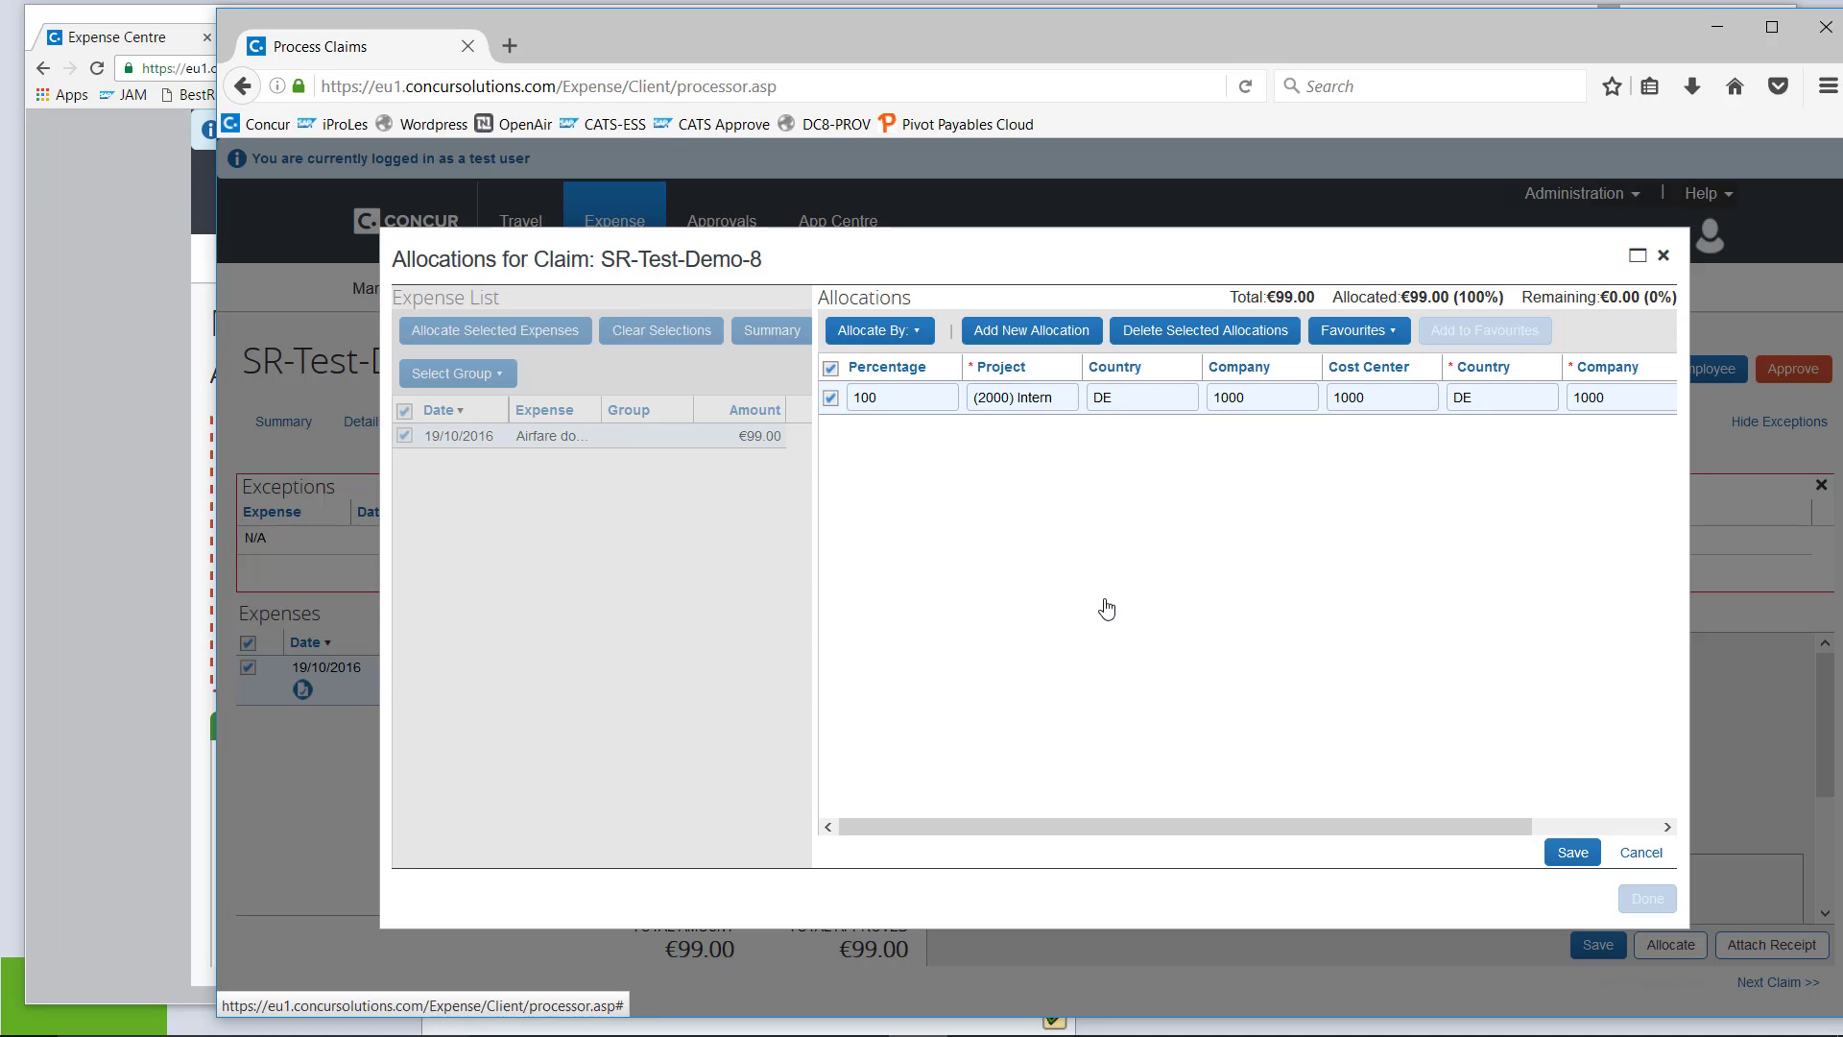
pyautogui.press('Tab')
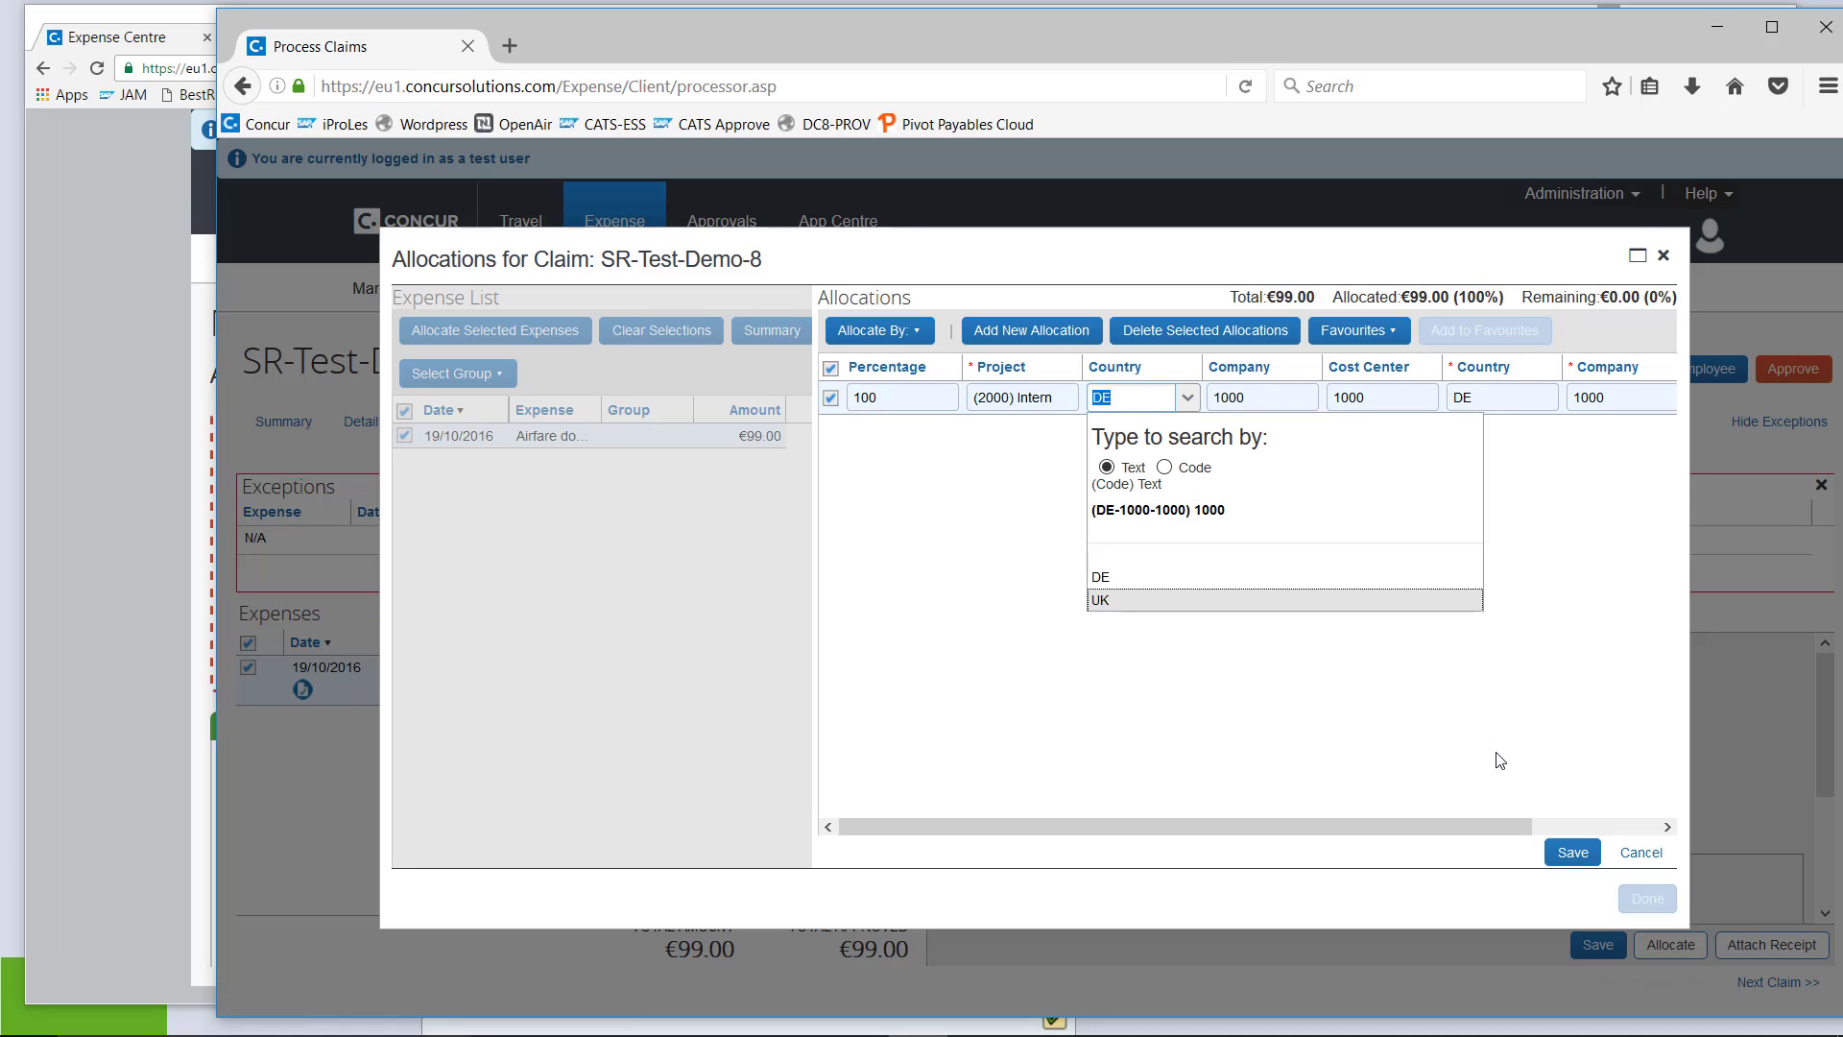
pyautogui.click(1562, 859)
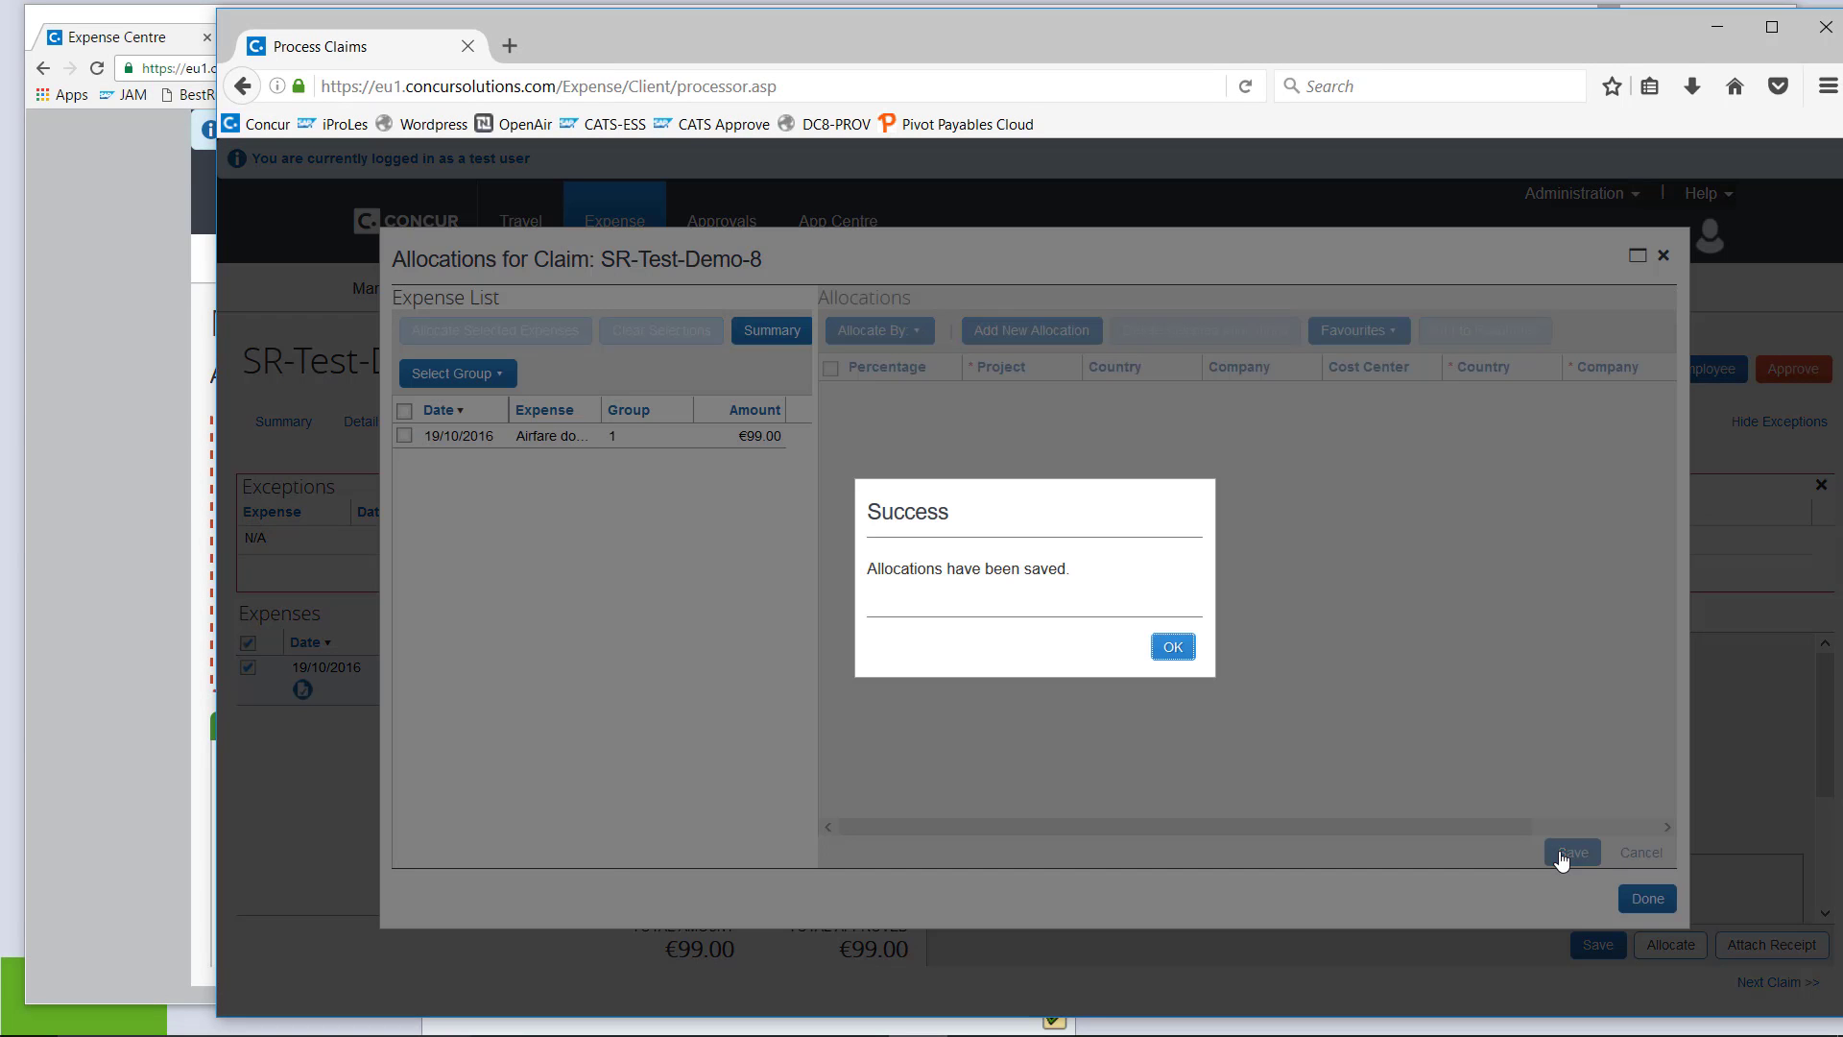
pyautogui.click(1169, 653)
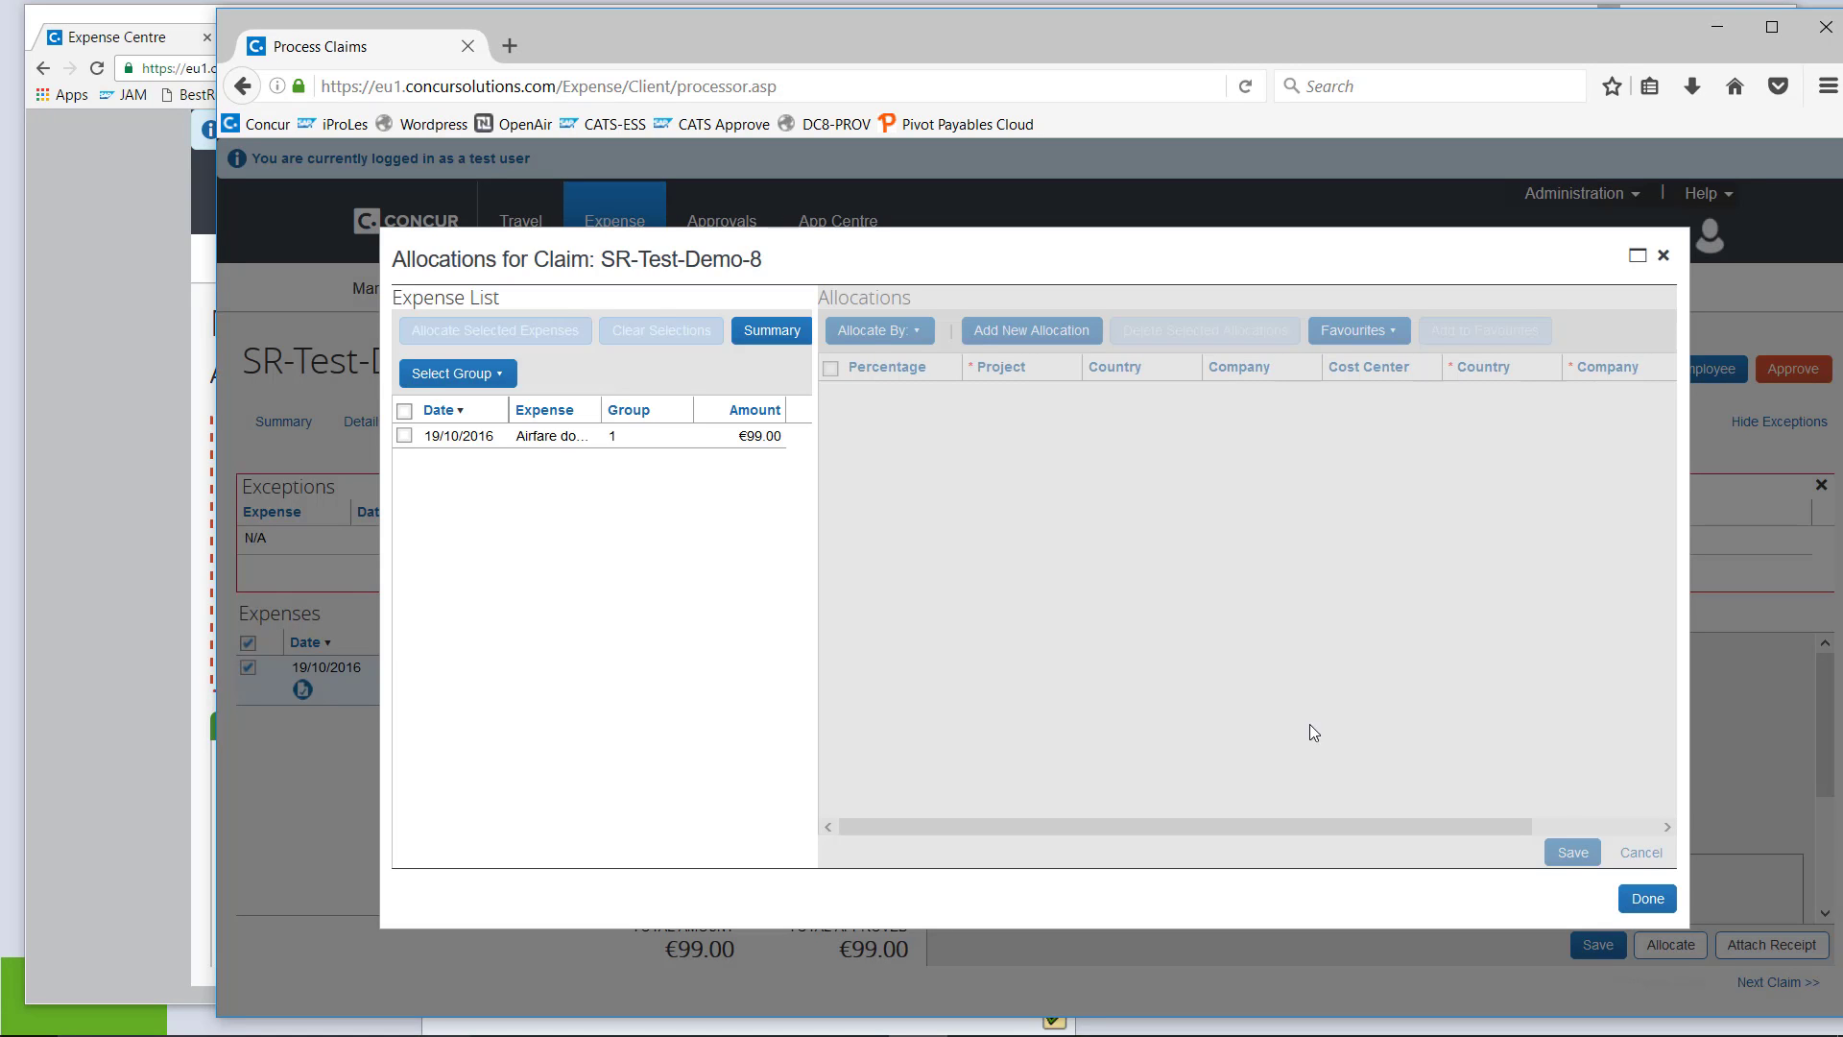
pyautogui.click(1660, 904)
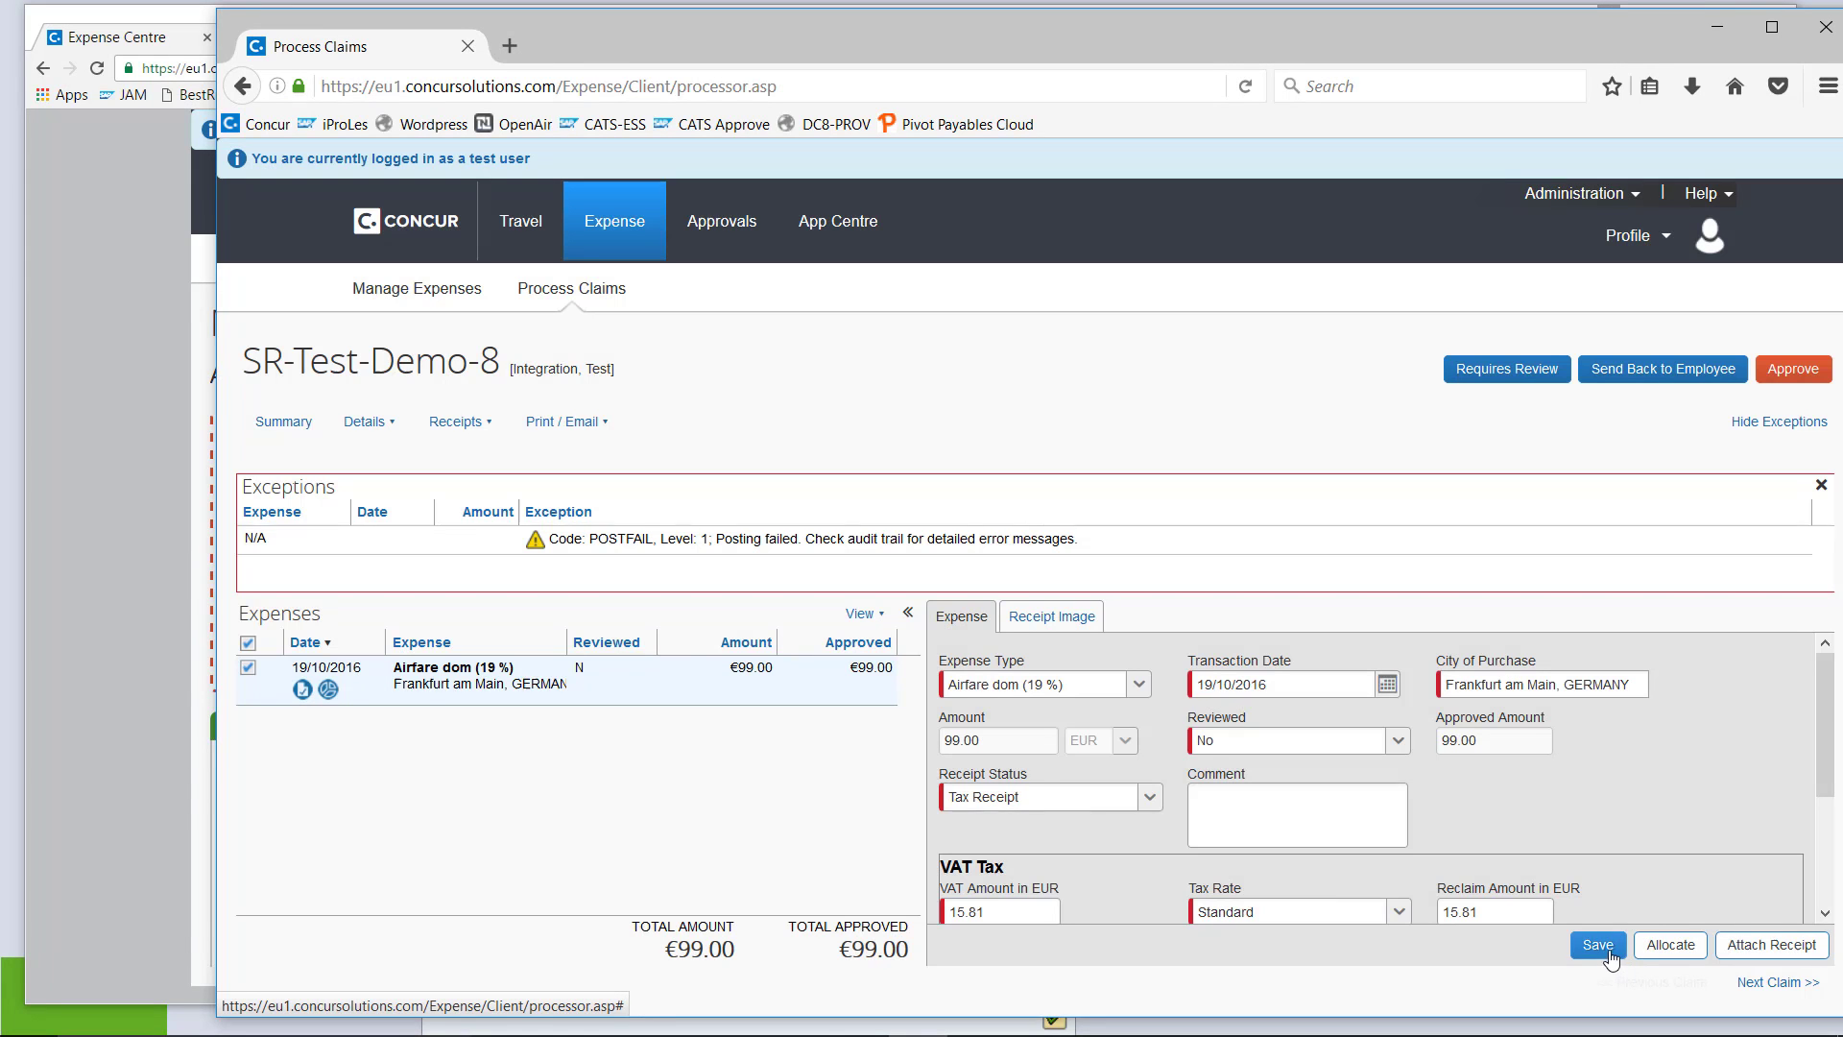
pyautogui.click(1598, 946)
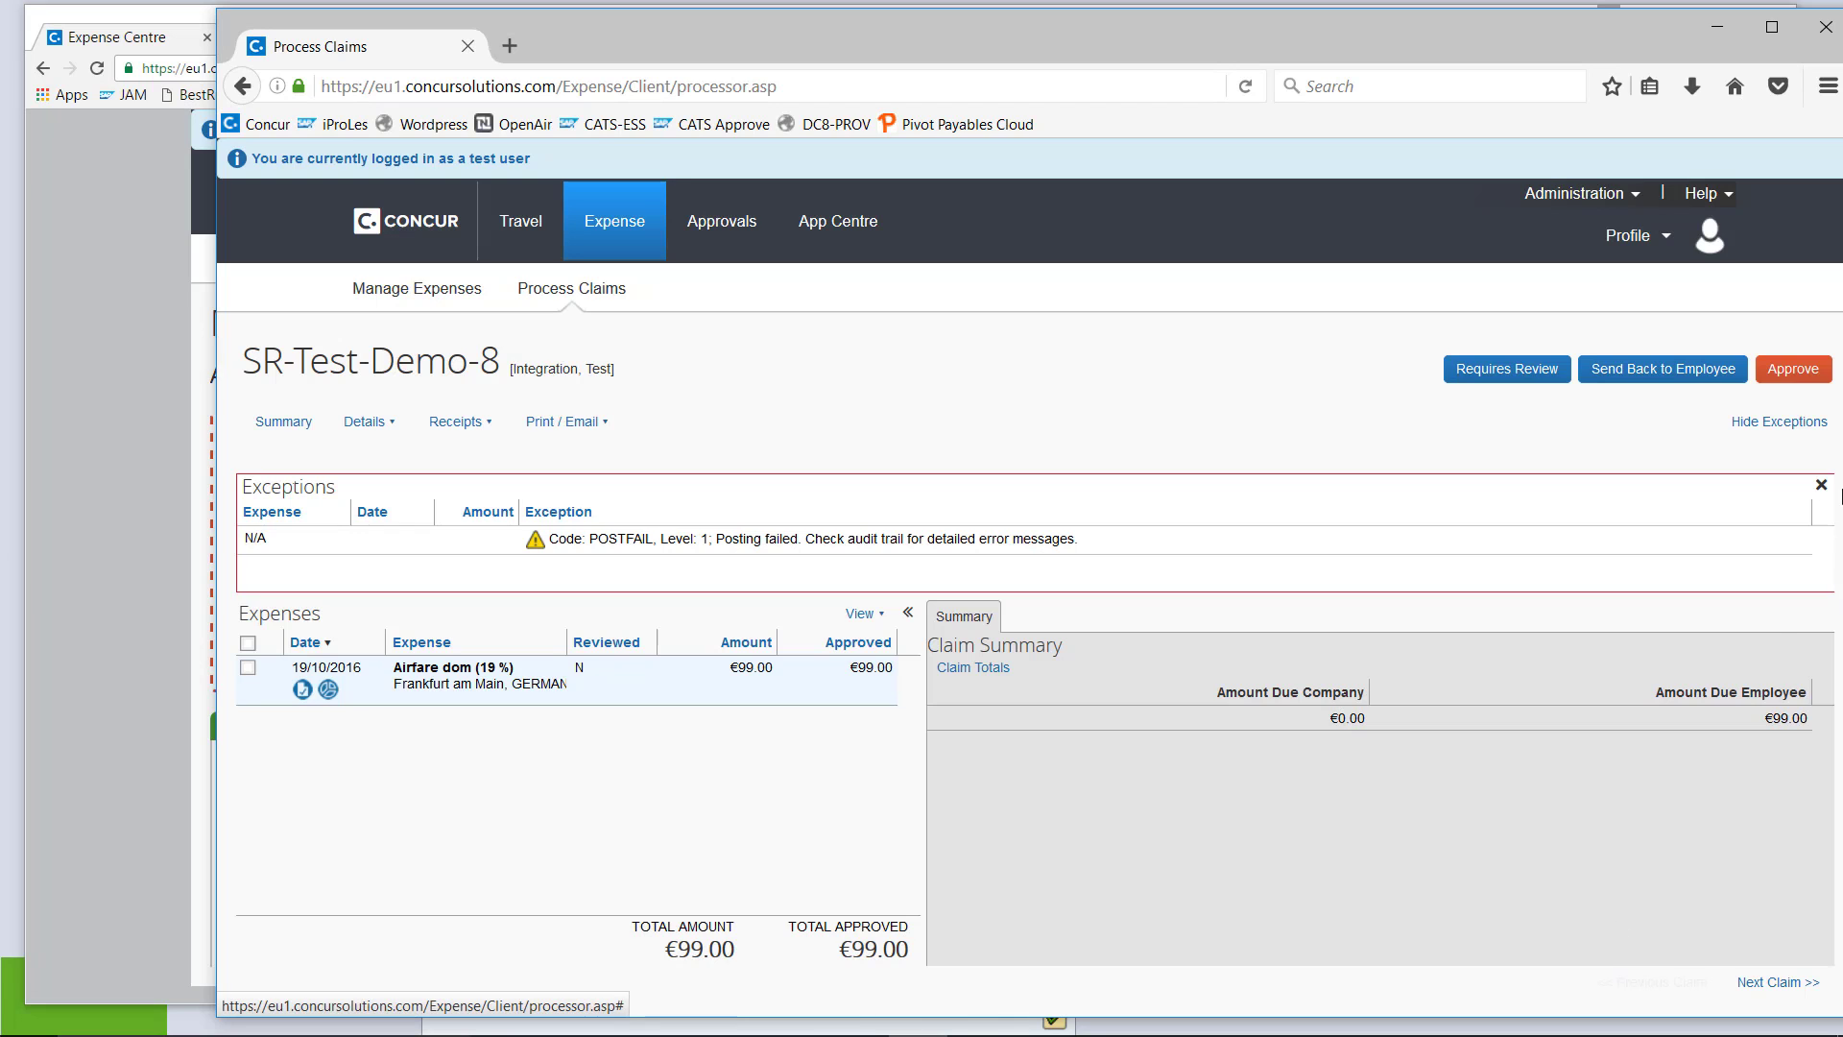
# Approve the corrected claim SR-Test-Demo-8 once more
pyautogui.click(1794, 370)
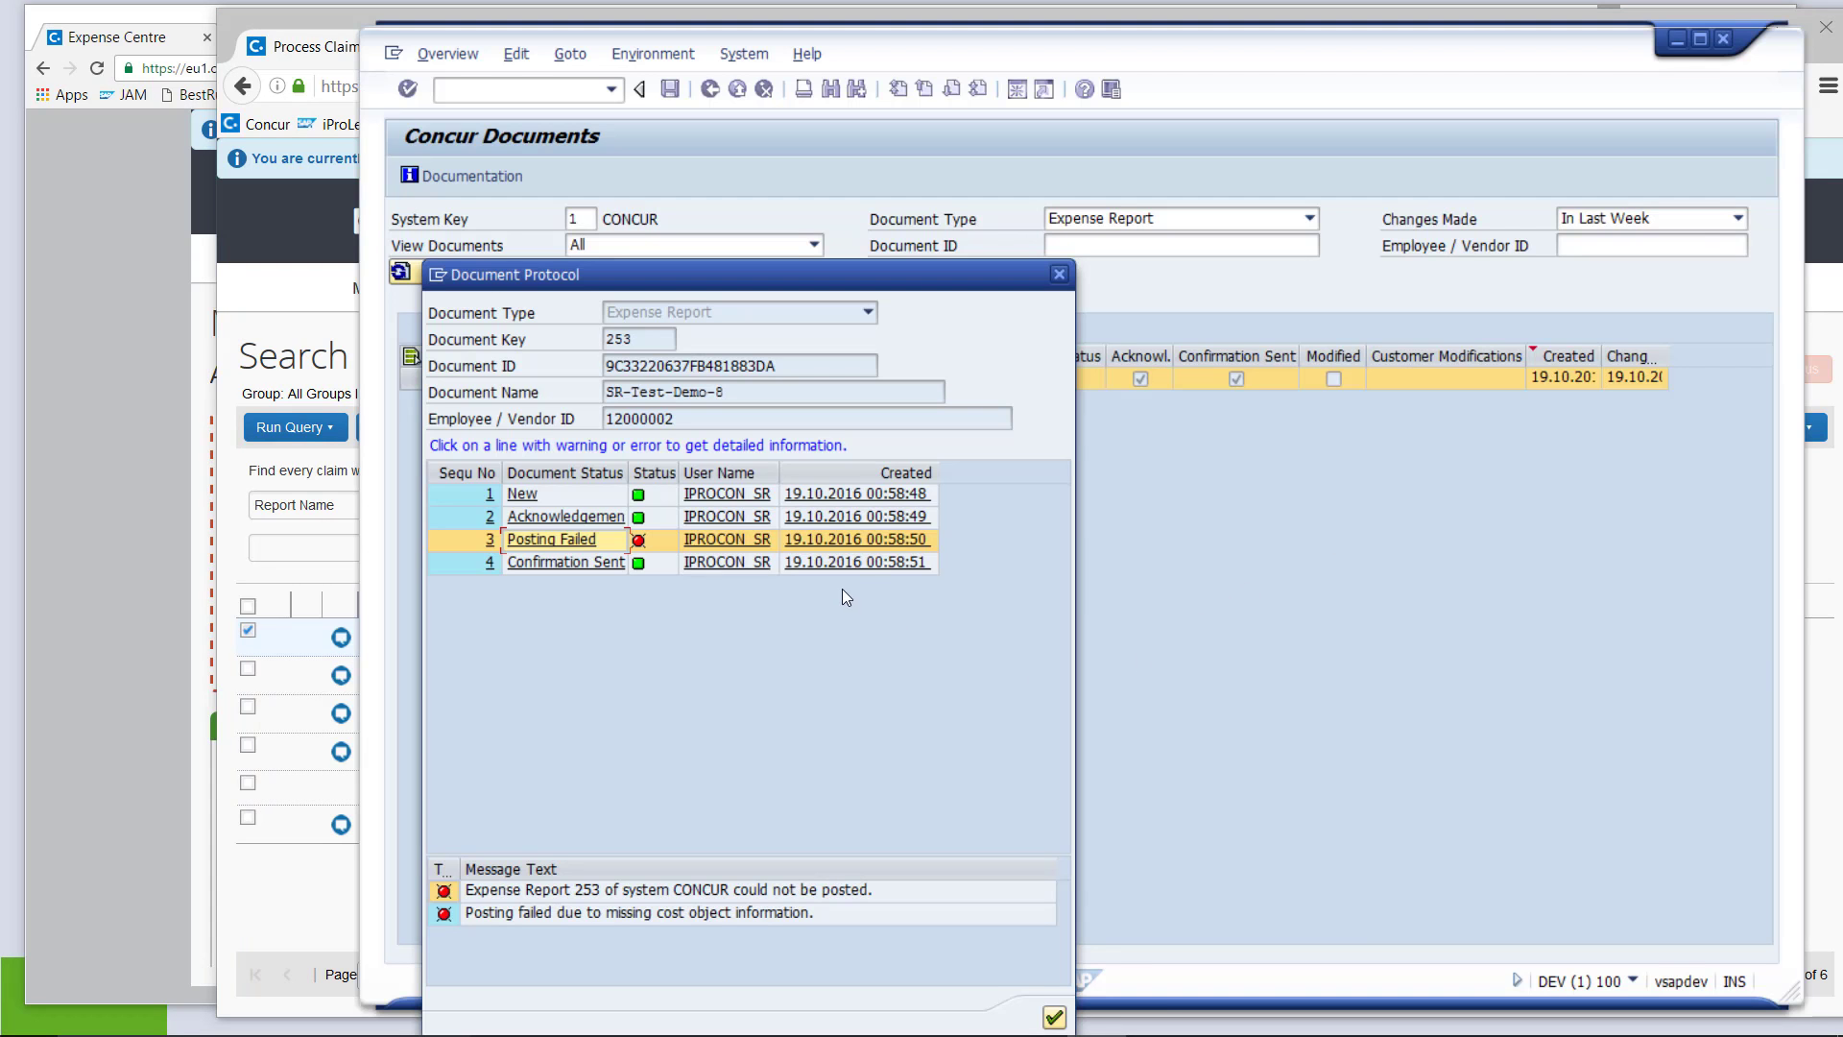
# Rerun the automatic feedback loop for the CONCUR system and return to the Concur Documents list
pyautogui.click(1055, 1017)
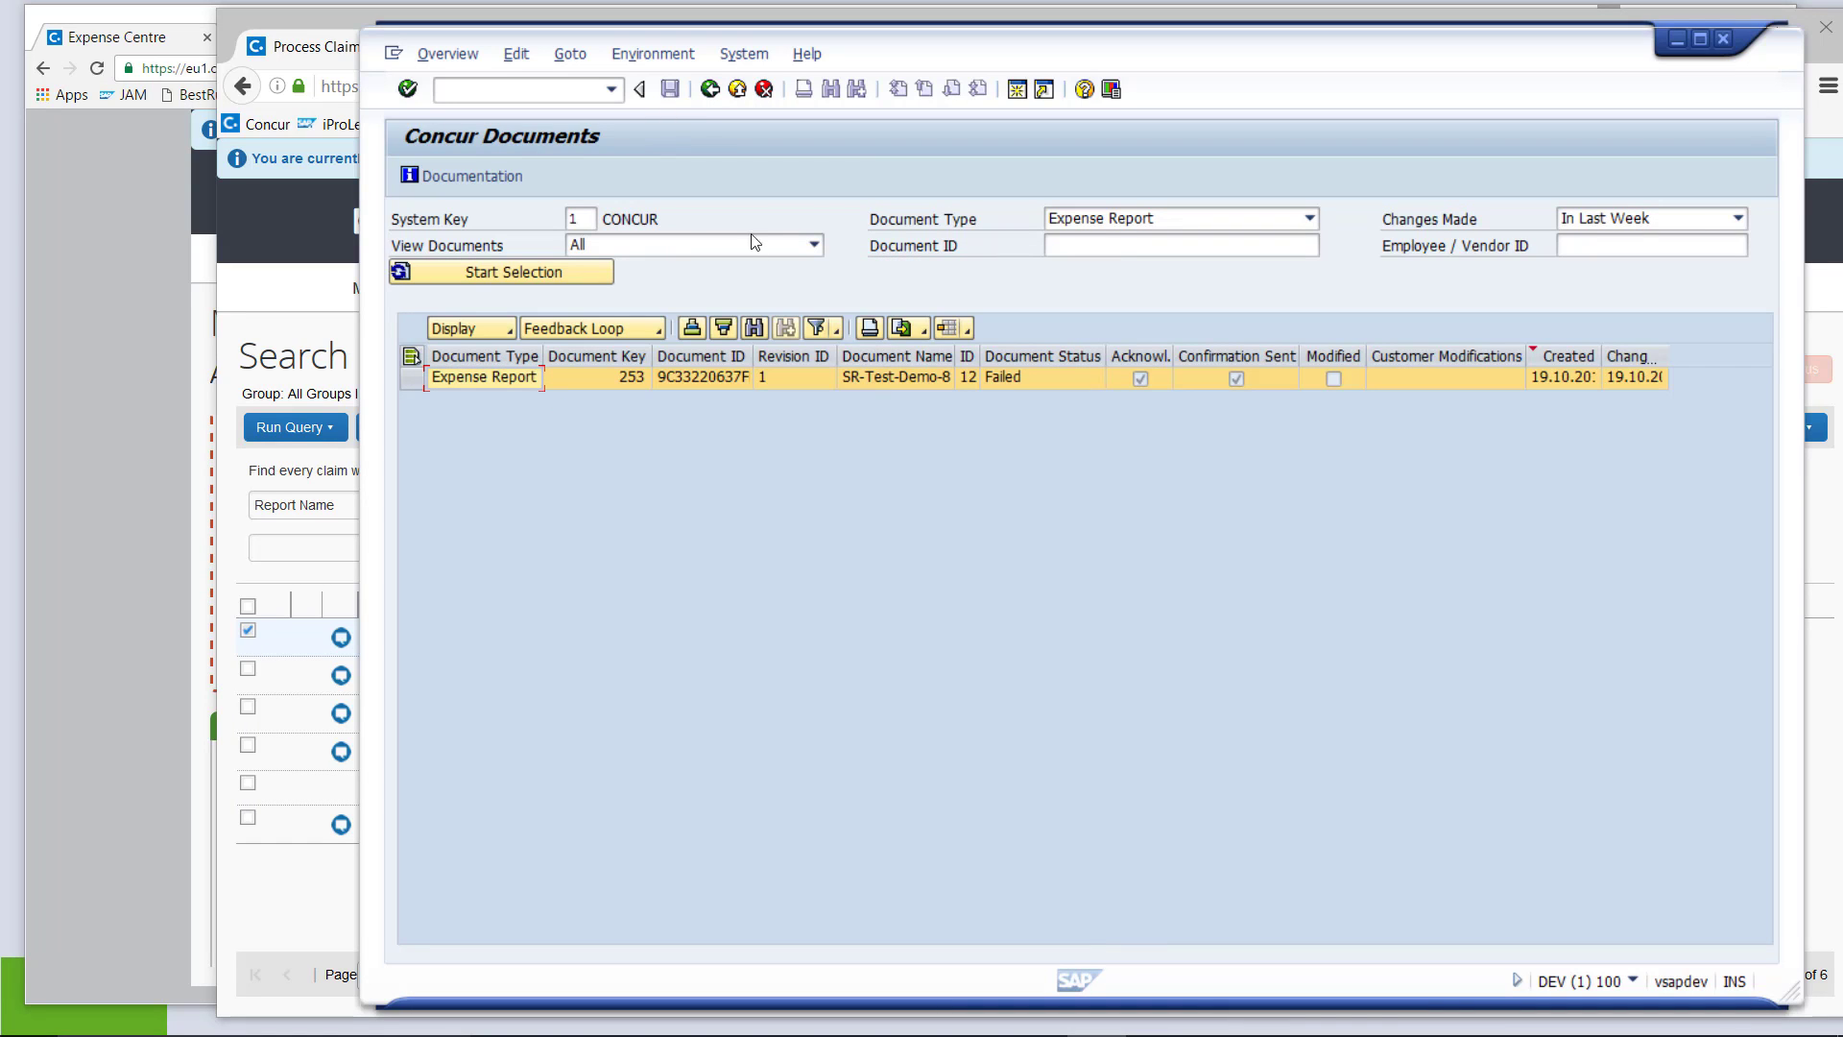
pyautogui.click(634, 328)
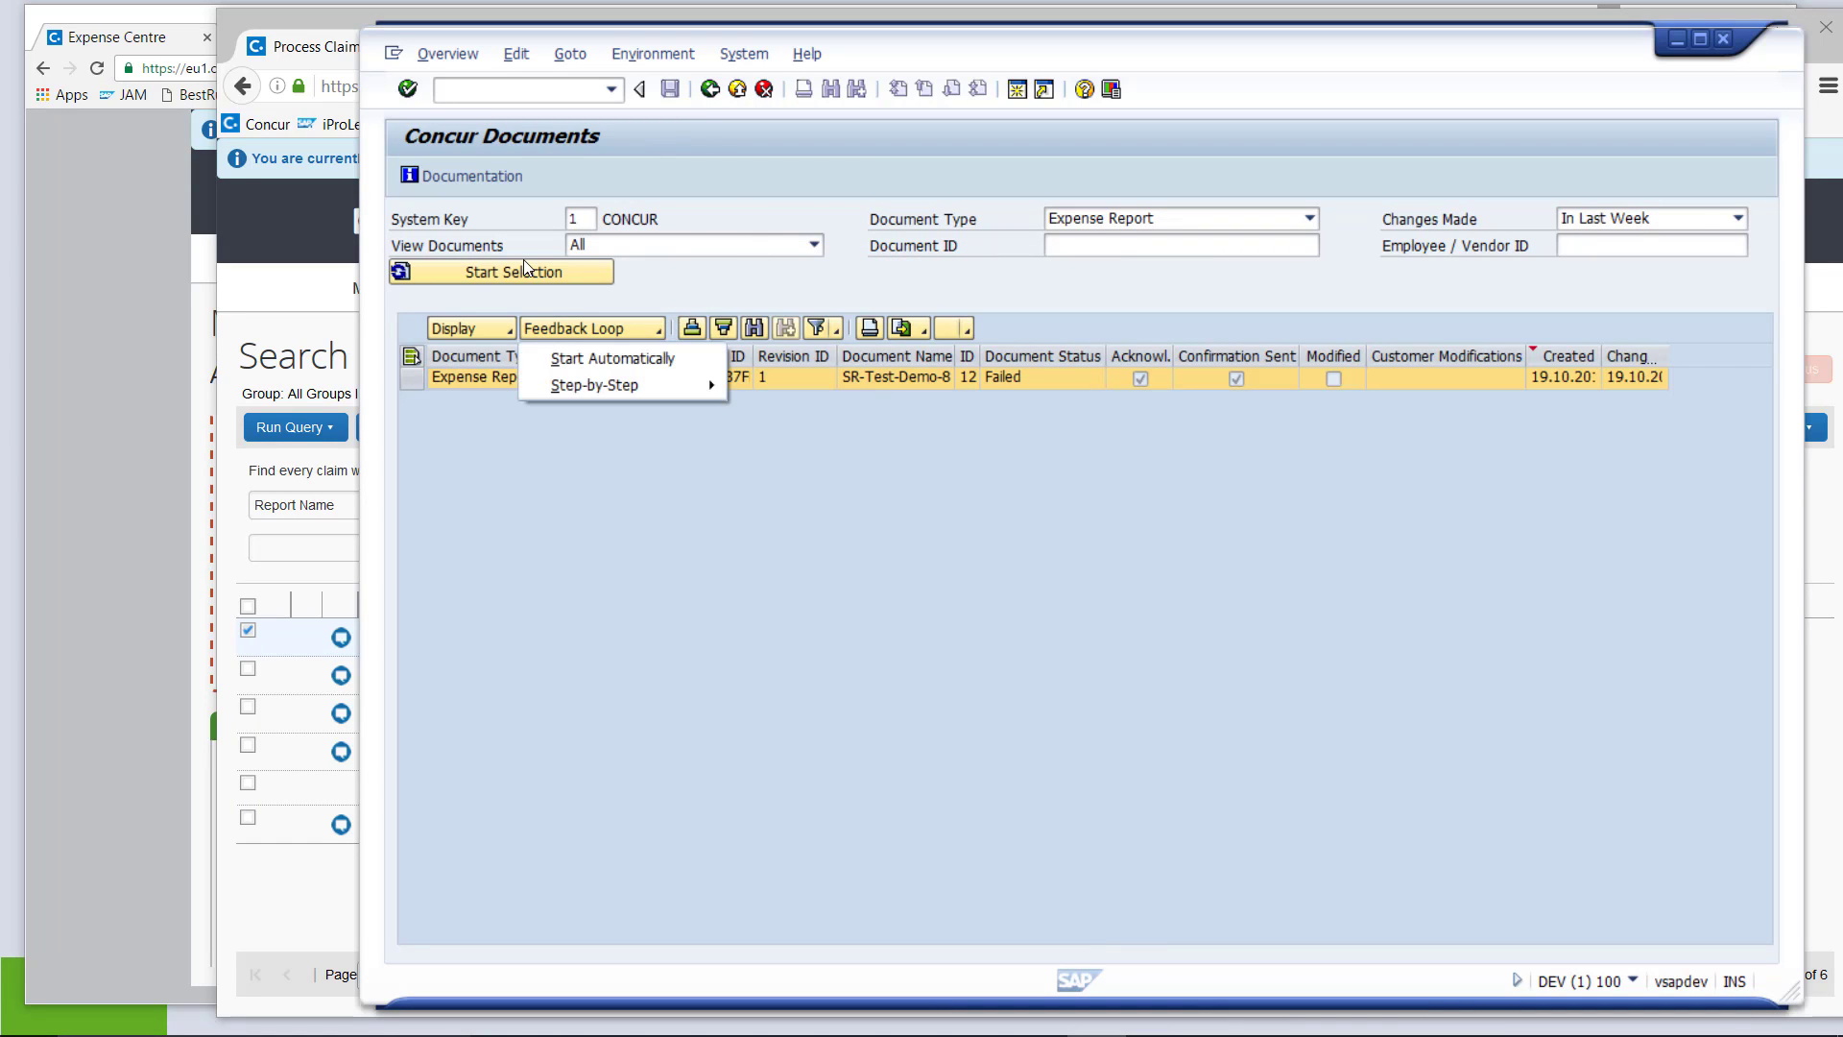
pyautogui.click(649, 351)
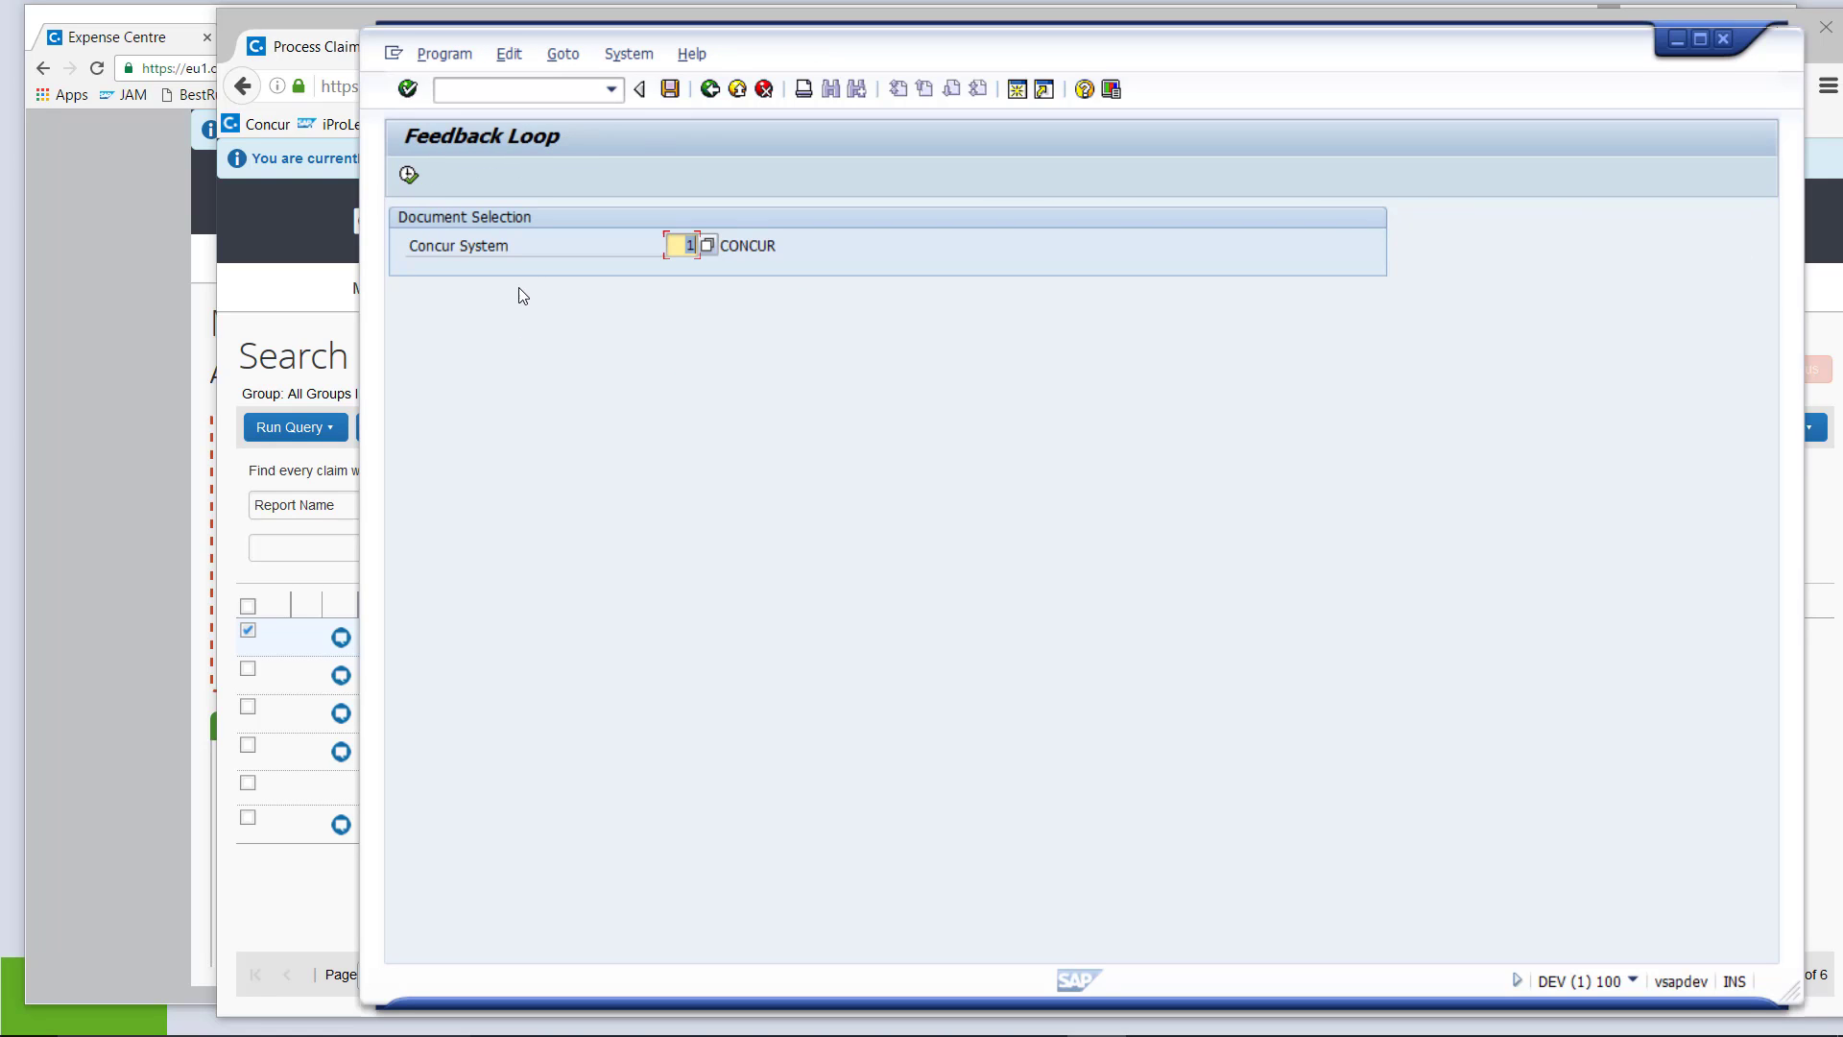
pyautogui.click(408, 176)
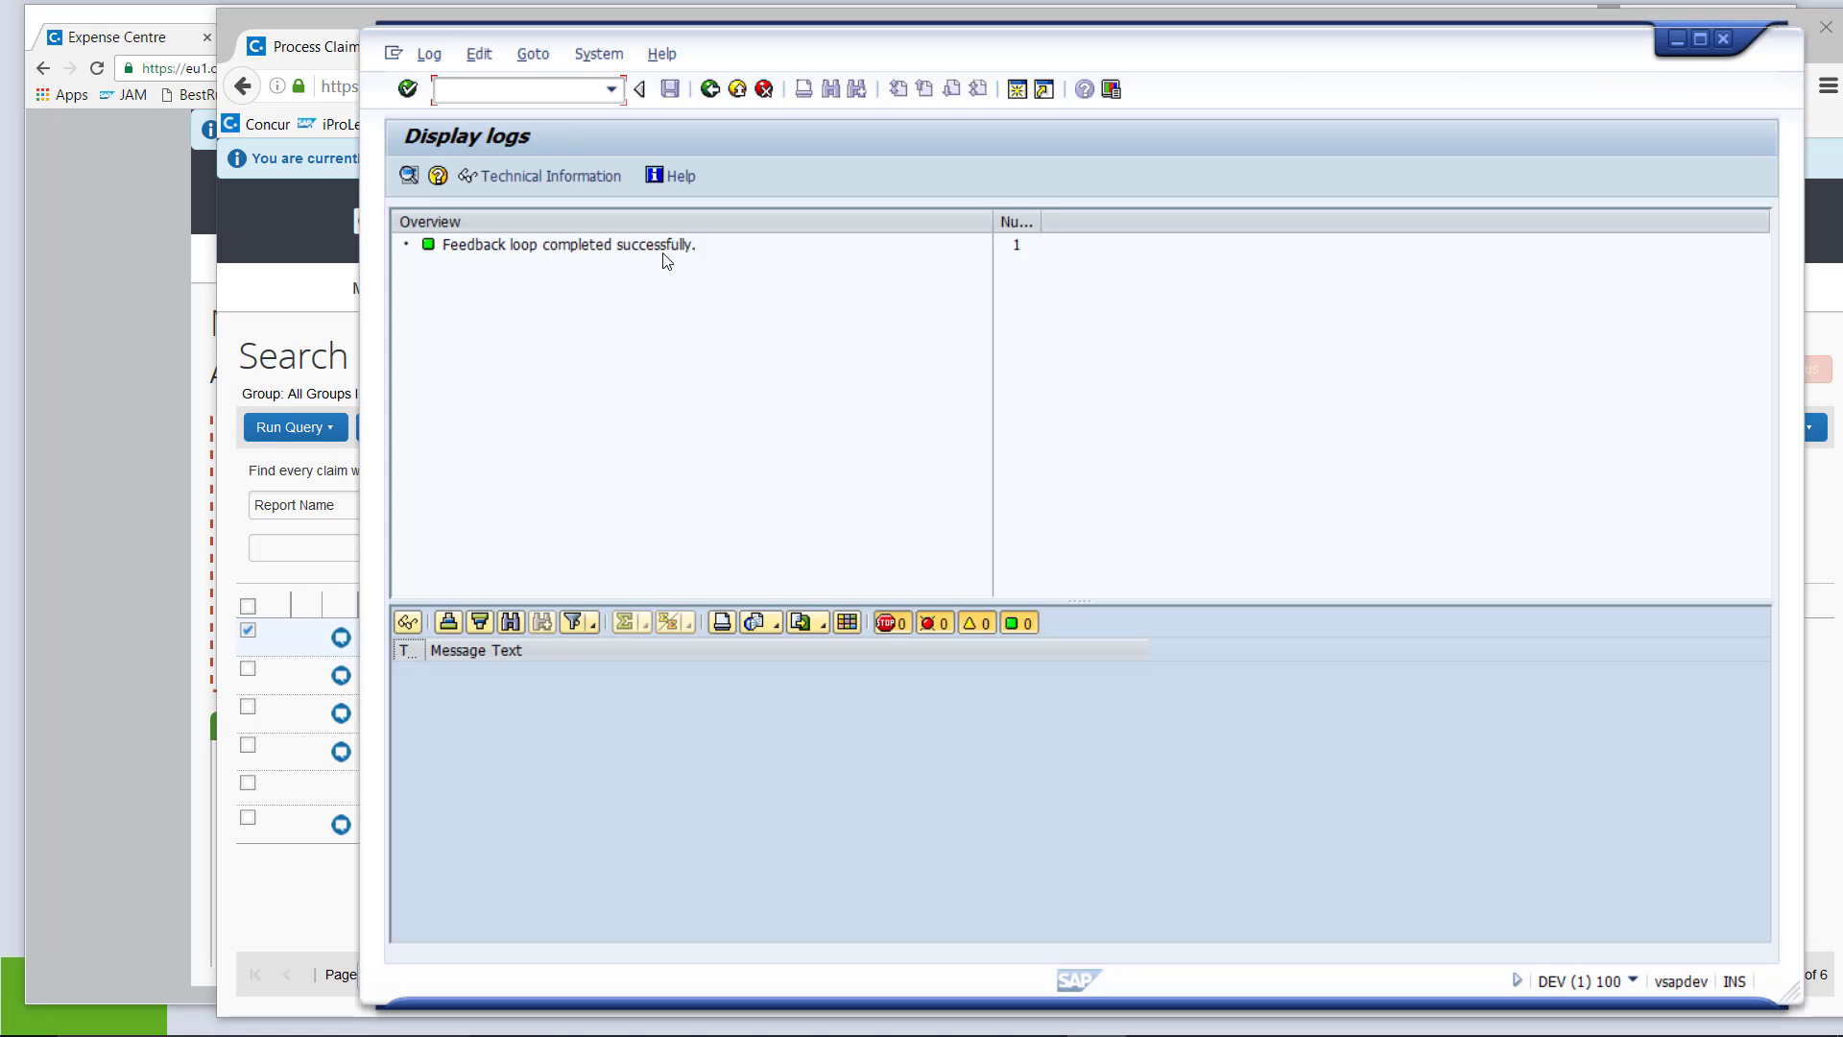
pyautogui.click(709, 92)
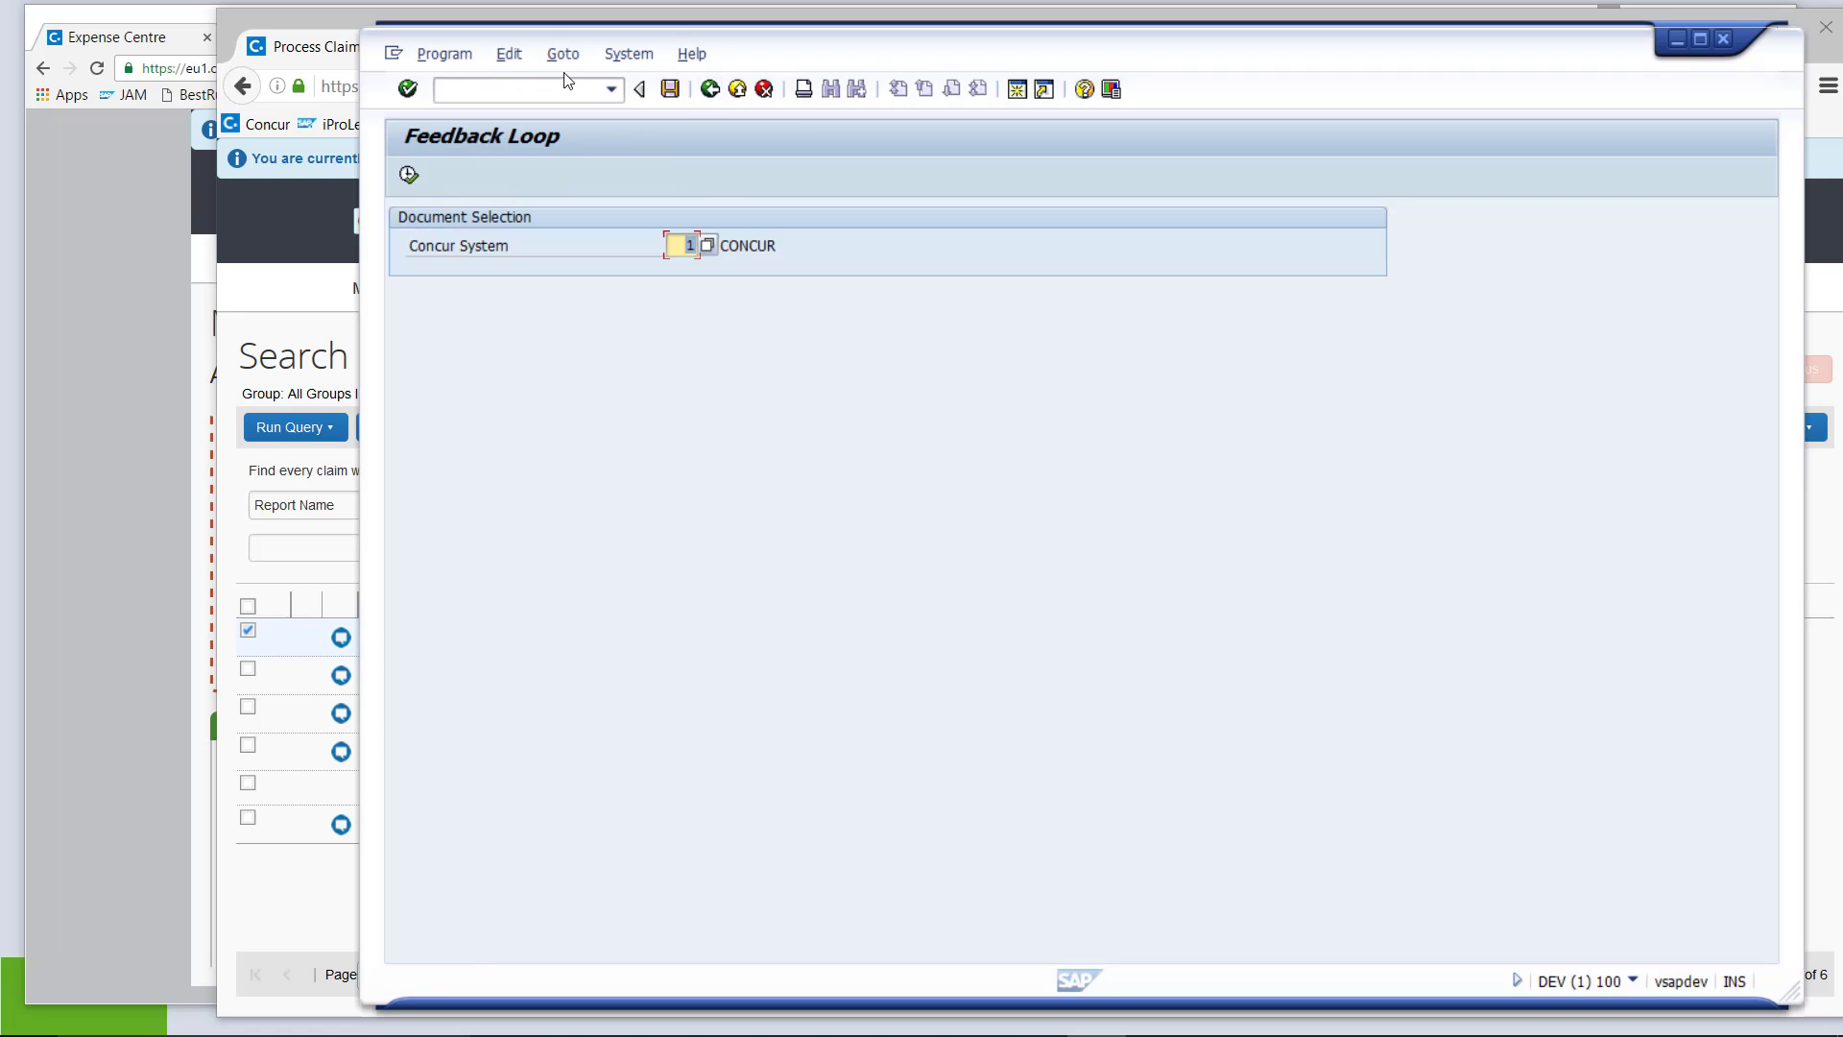
pyautogui.click(710, 88)
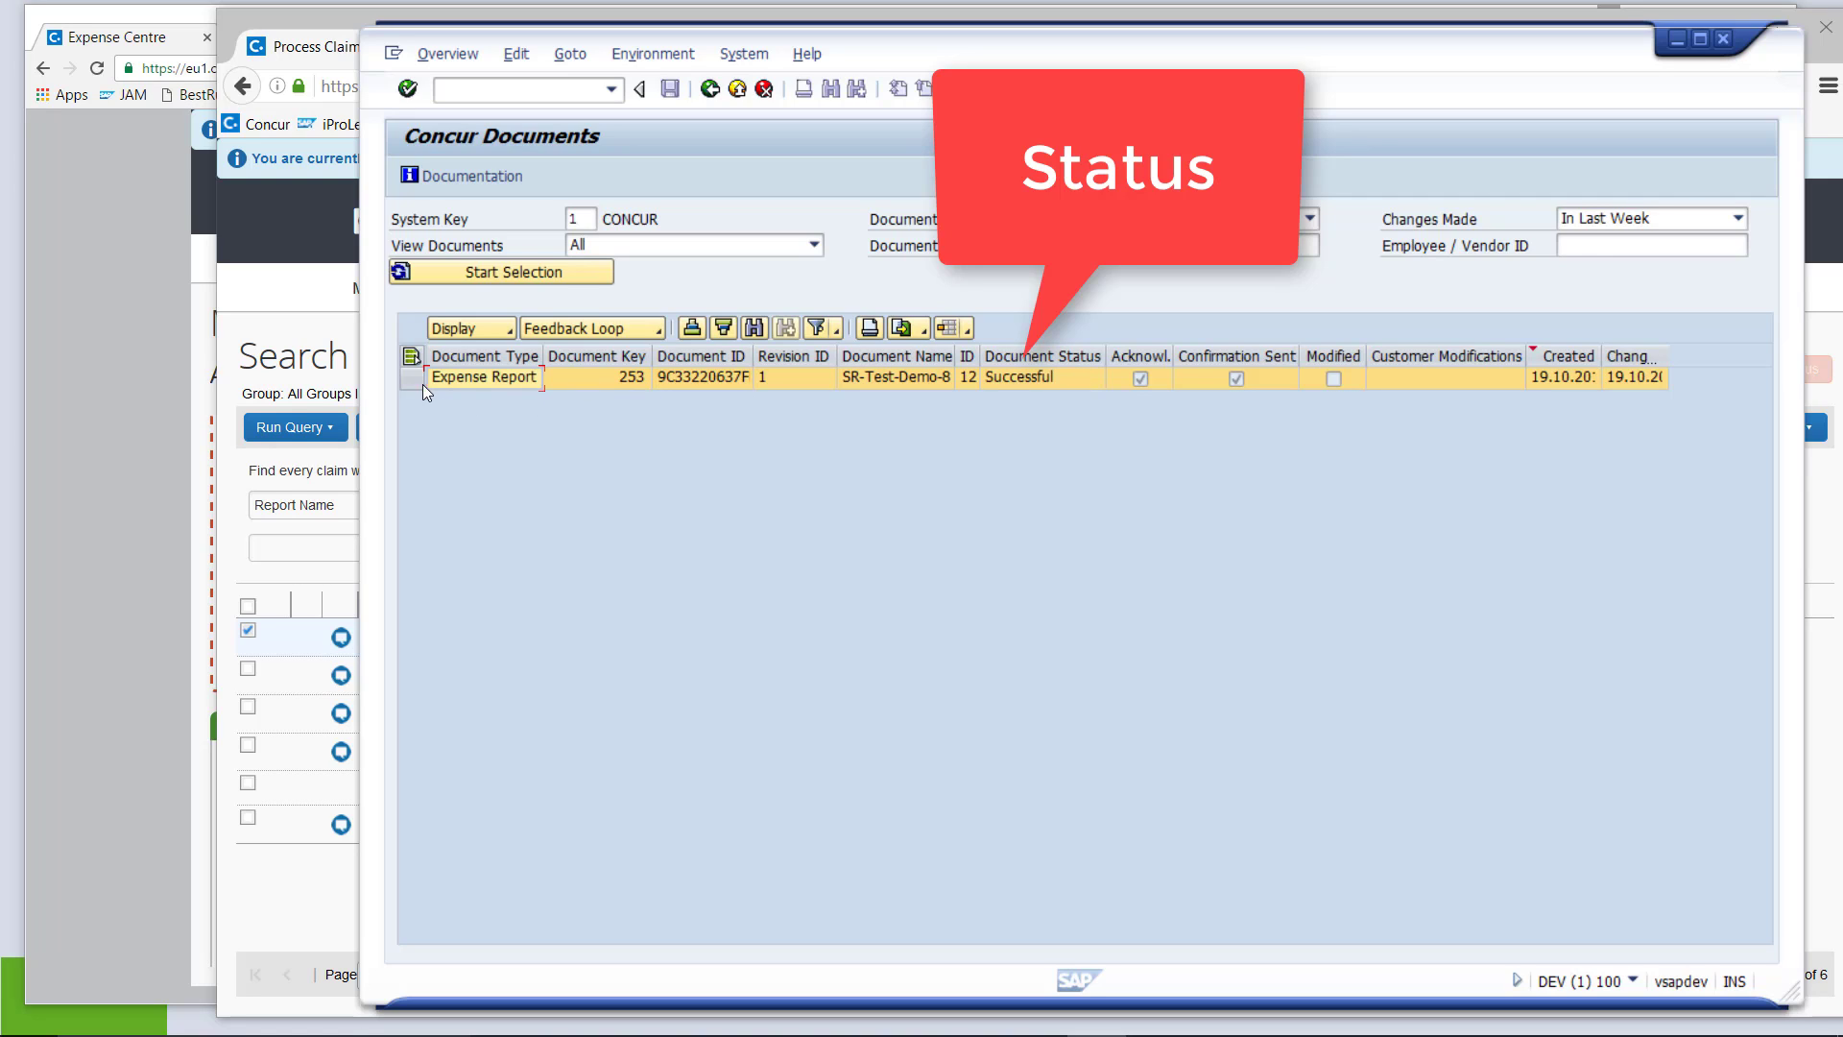
pyautogui.click(471, 329)
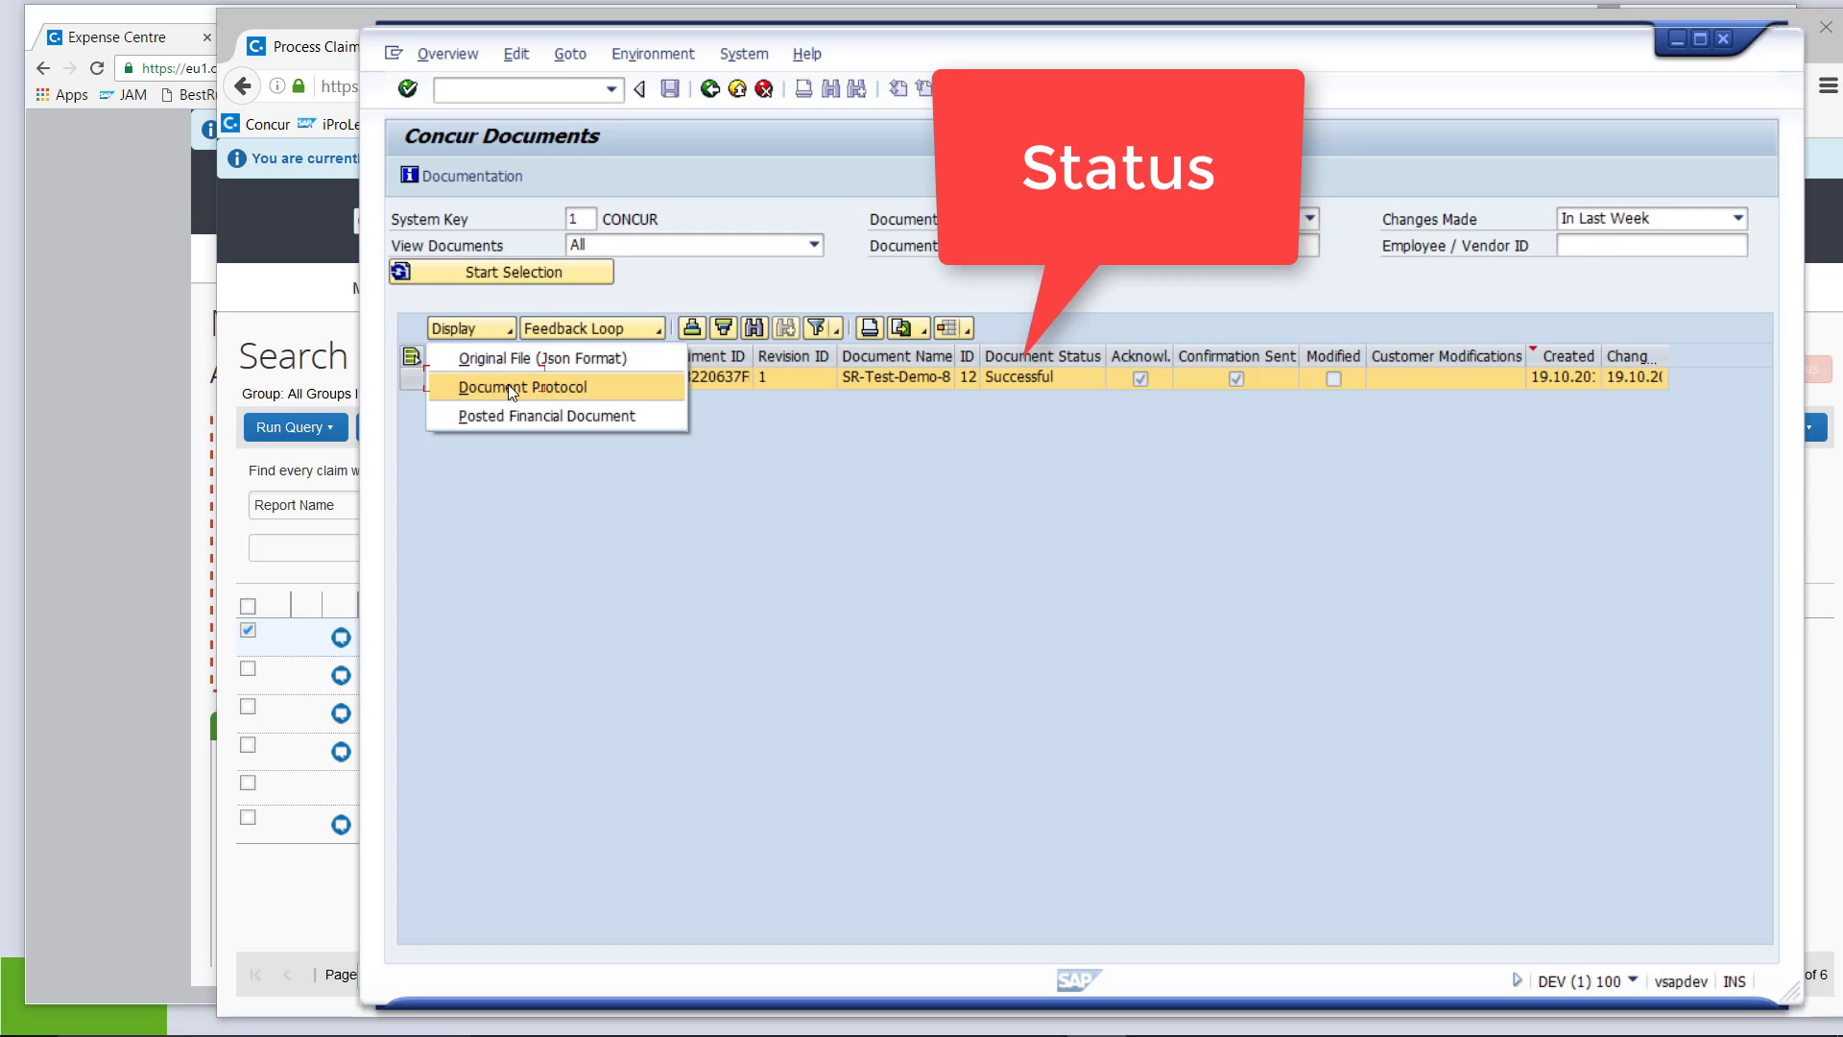
pyautogui.click(406, 309)
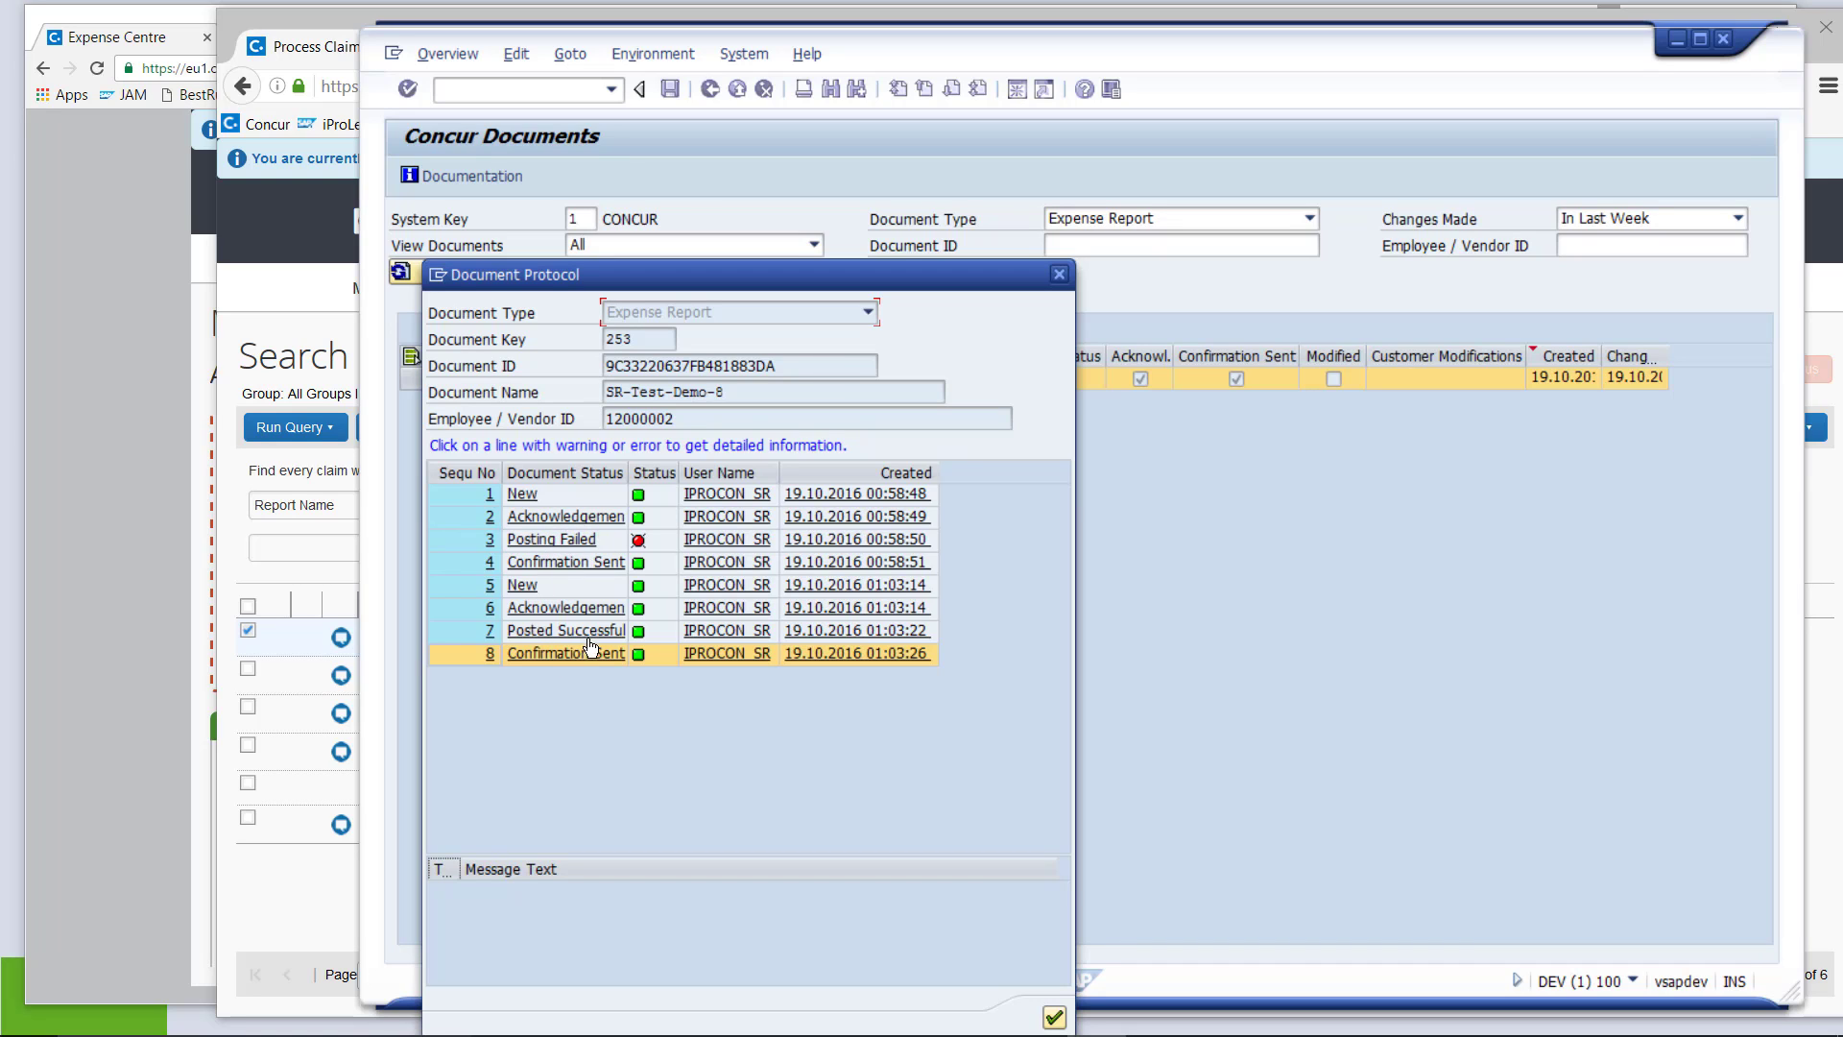
pyautogui.click(1053, 1016)
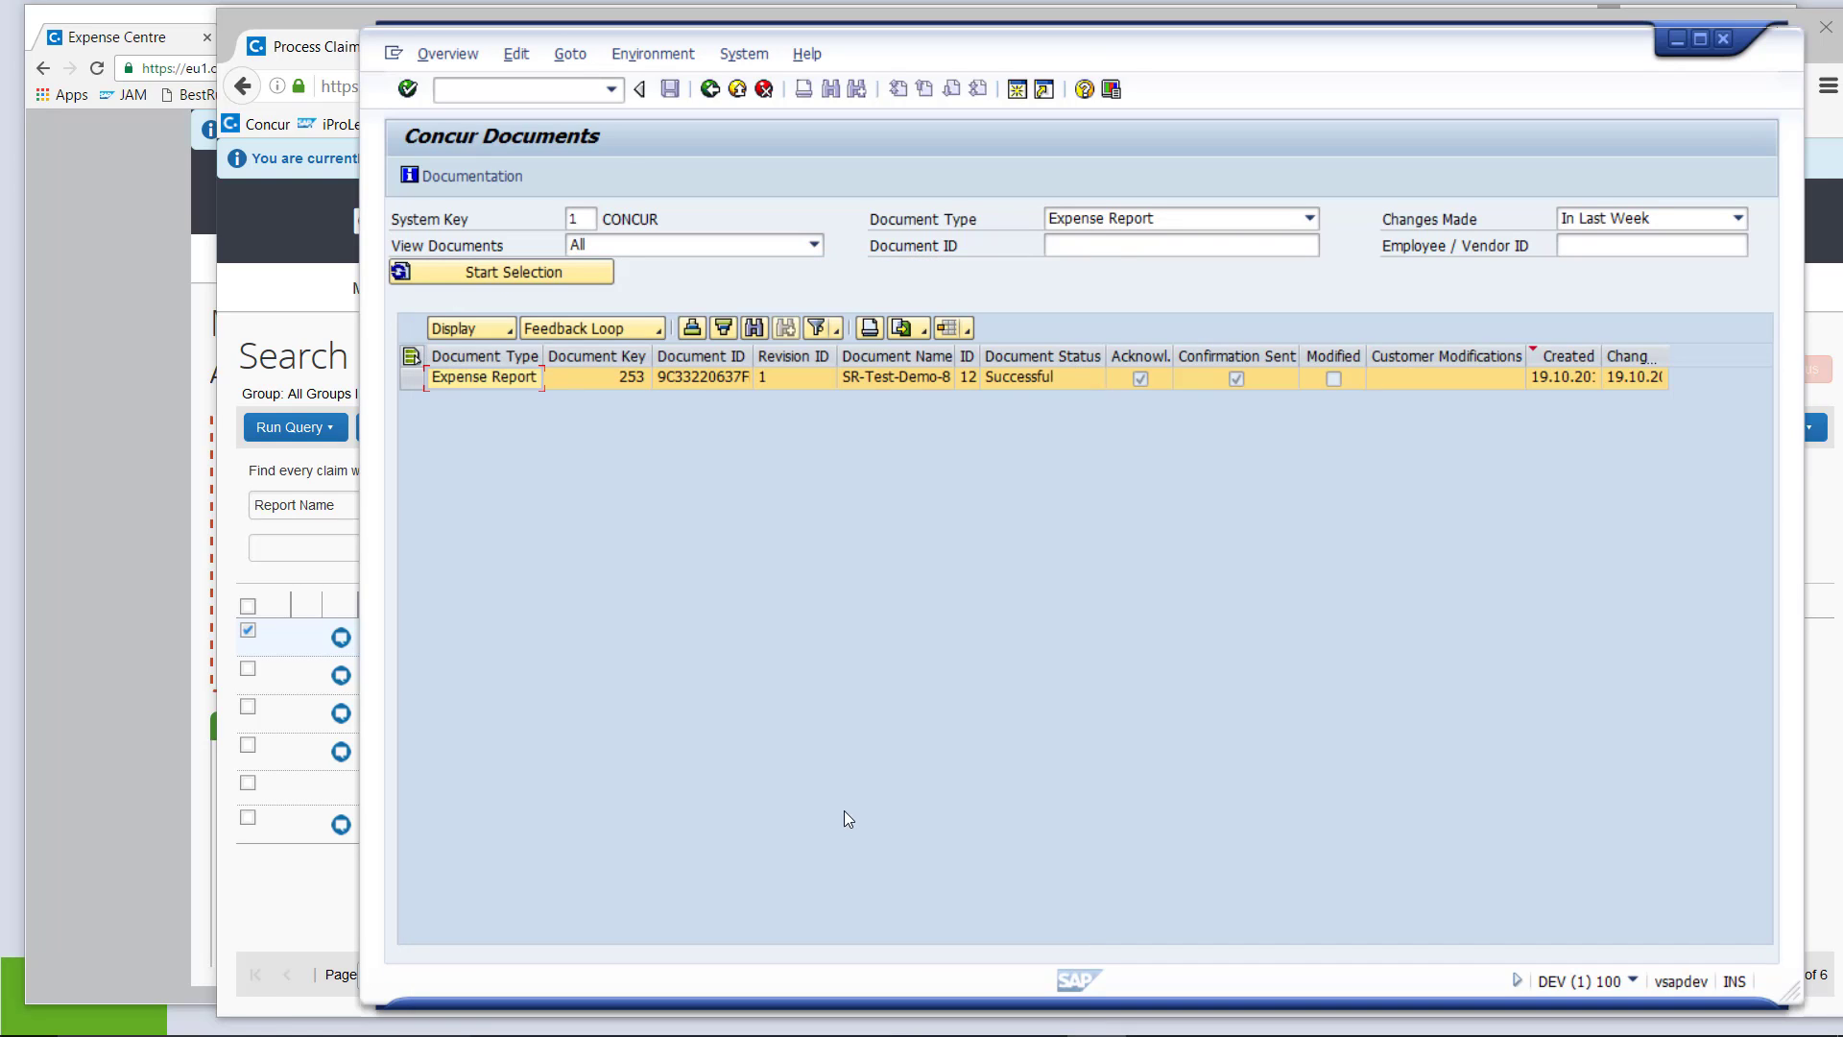
# View posted financial document 100000018 for SR-Test-Demo-8, then leave SAP GUI
pyautogui.click(507, 332)
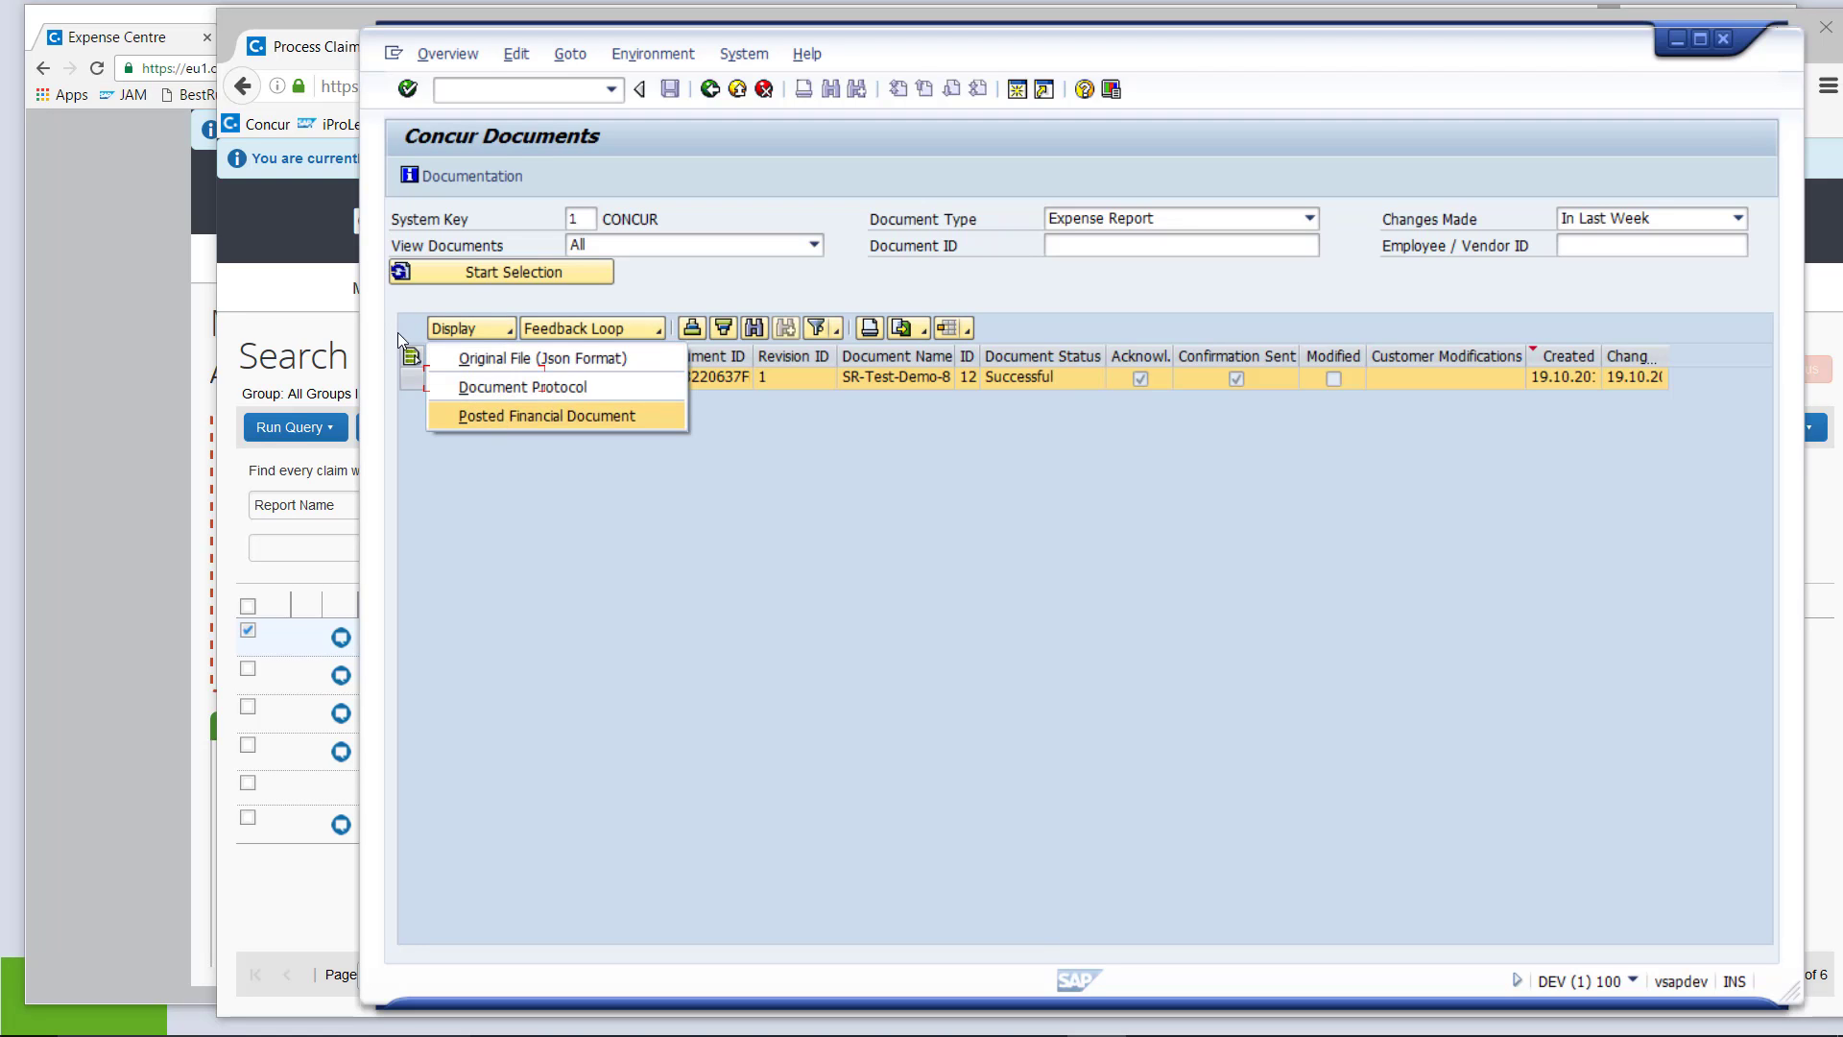
pyautogui.click(524, 416)
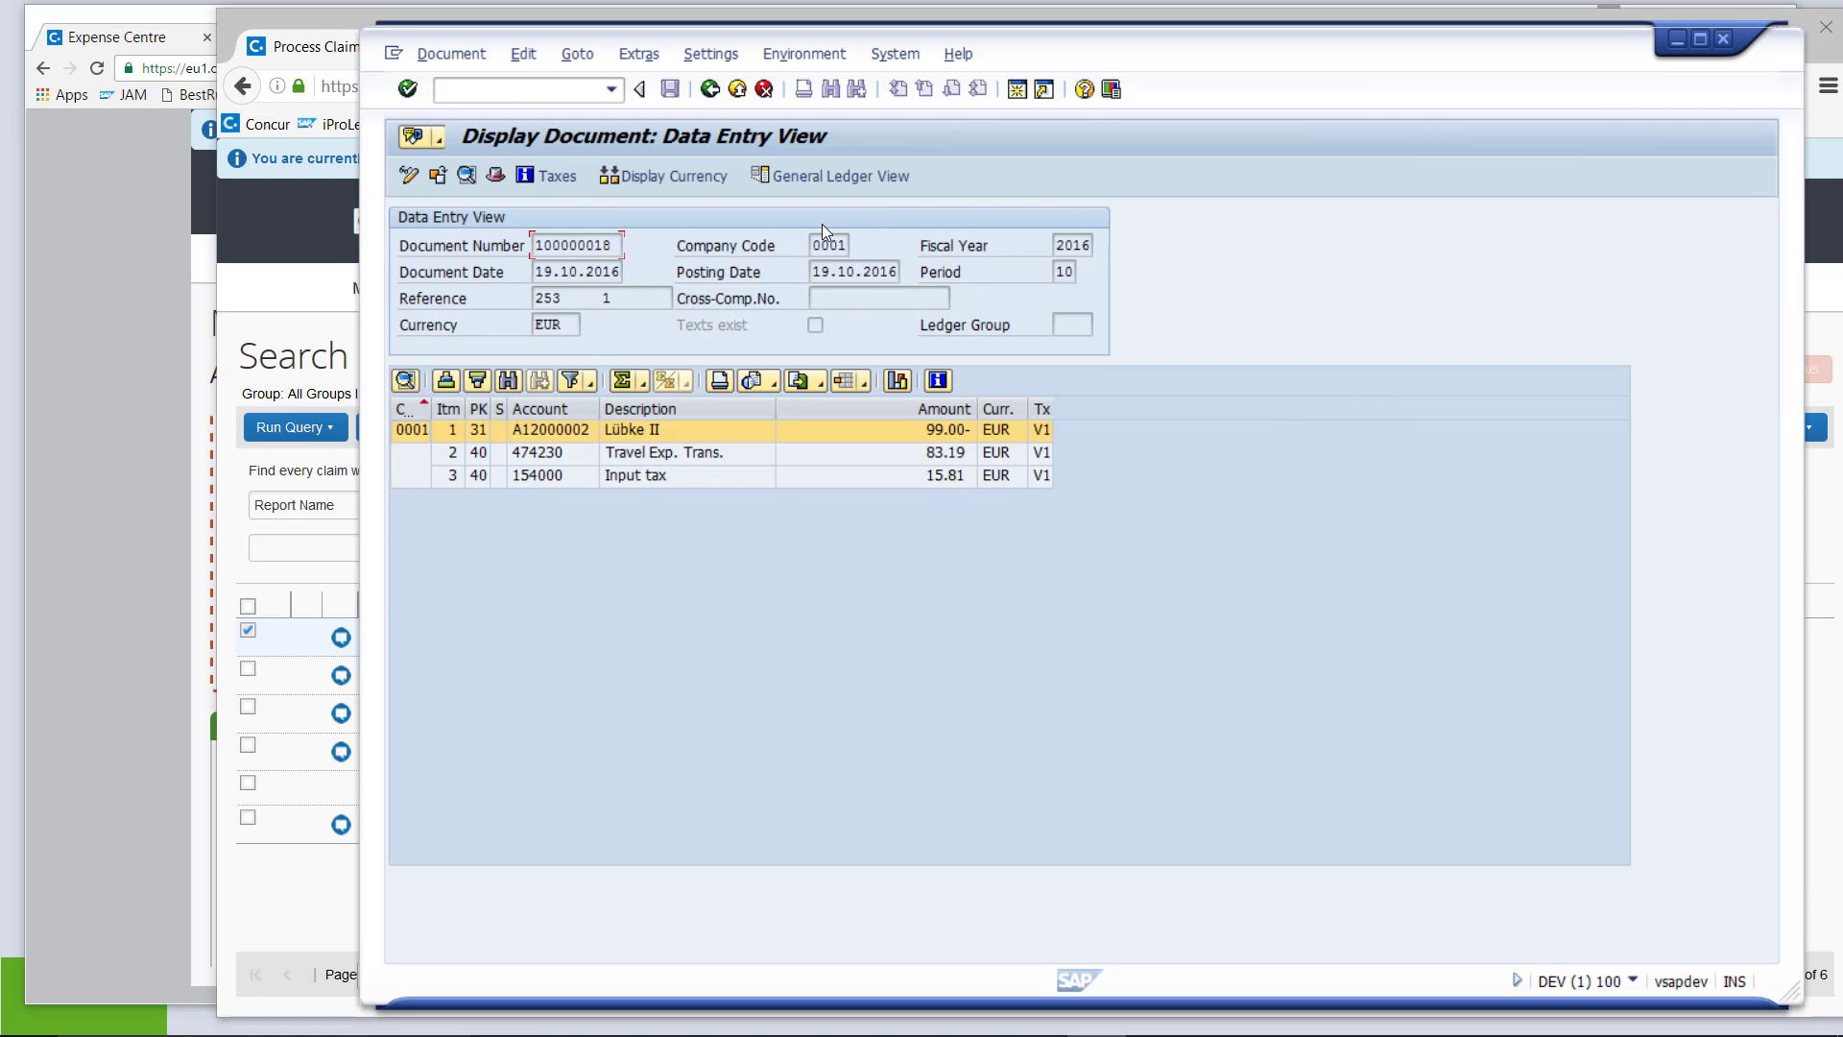
pyautogui.click(711, 89)
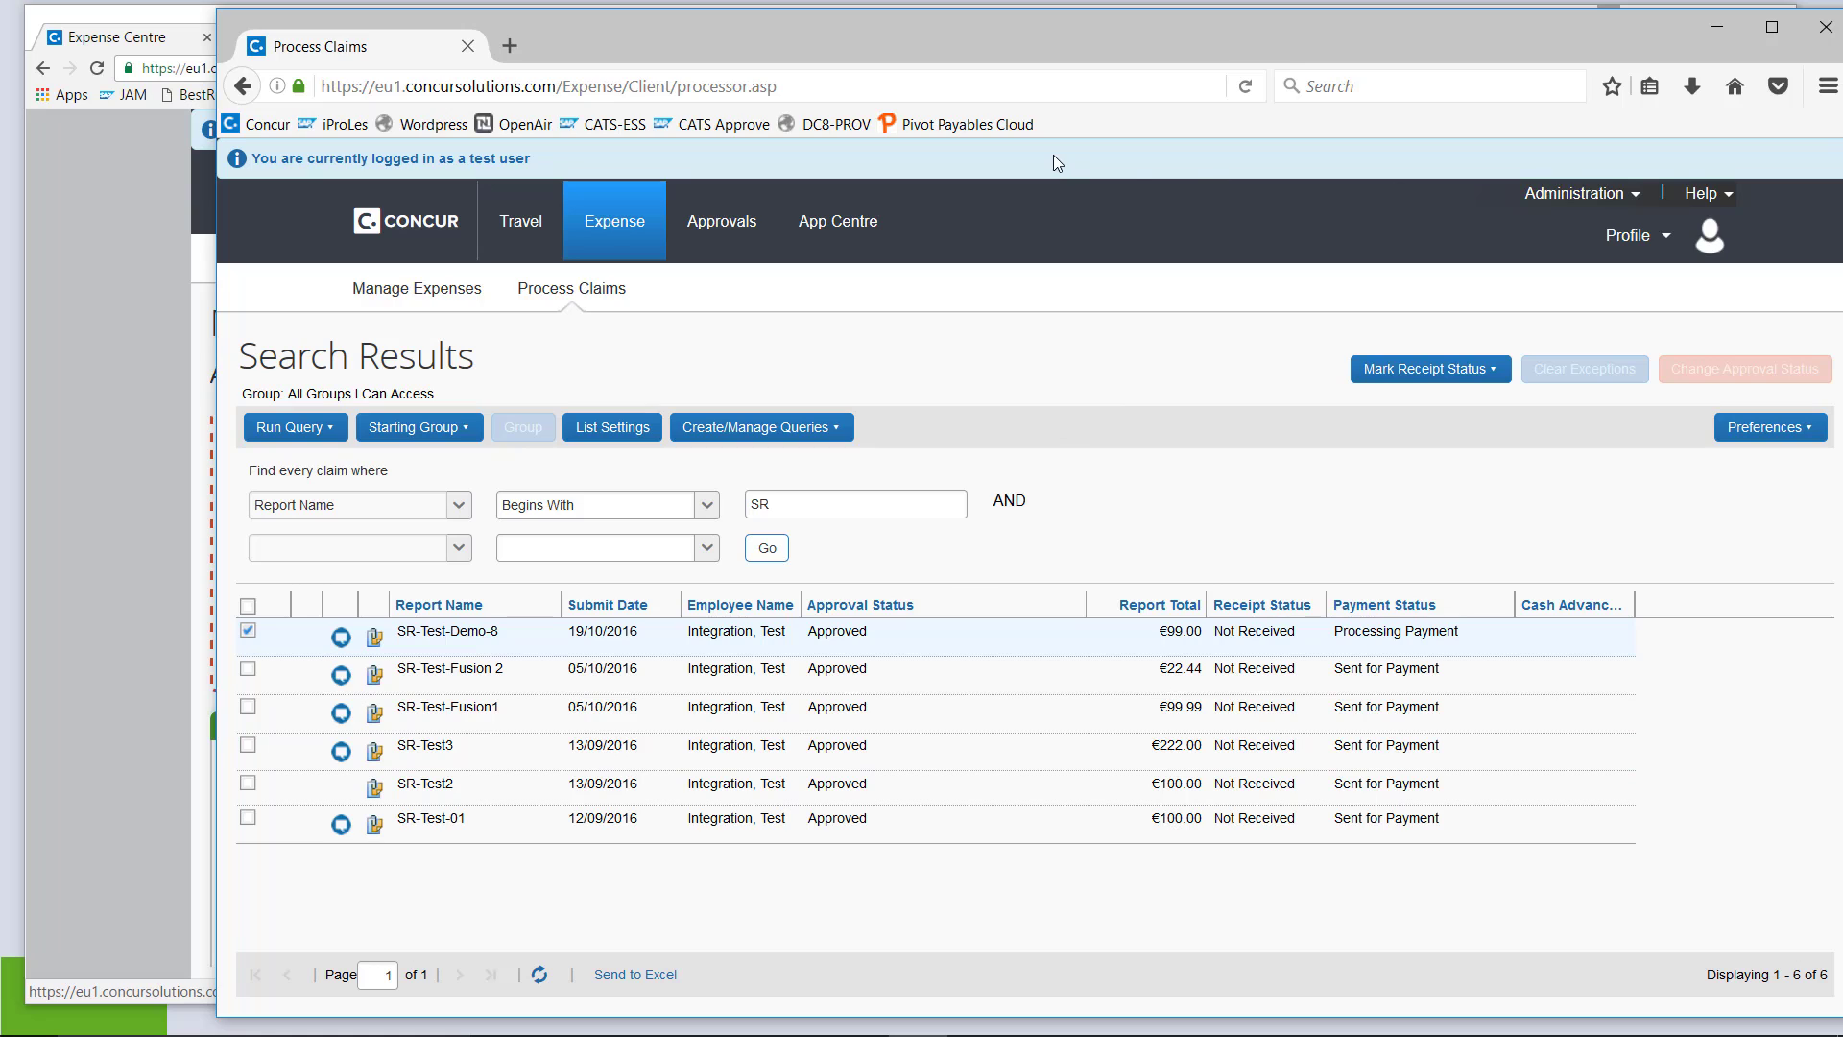
# Refresh the claims search filtered by Report Name 'SR', then bring up Manage Expenses
pyautogui.click(1246, 87)
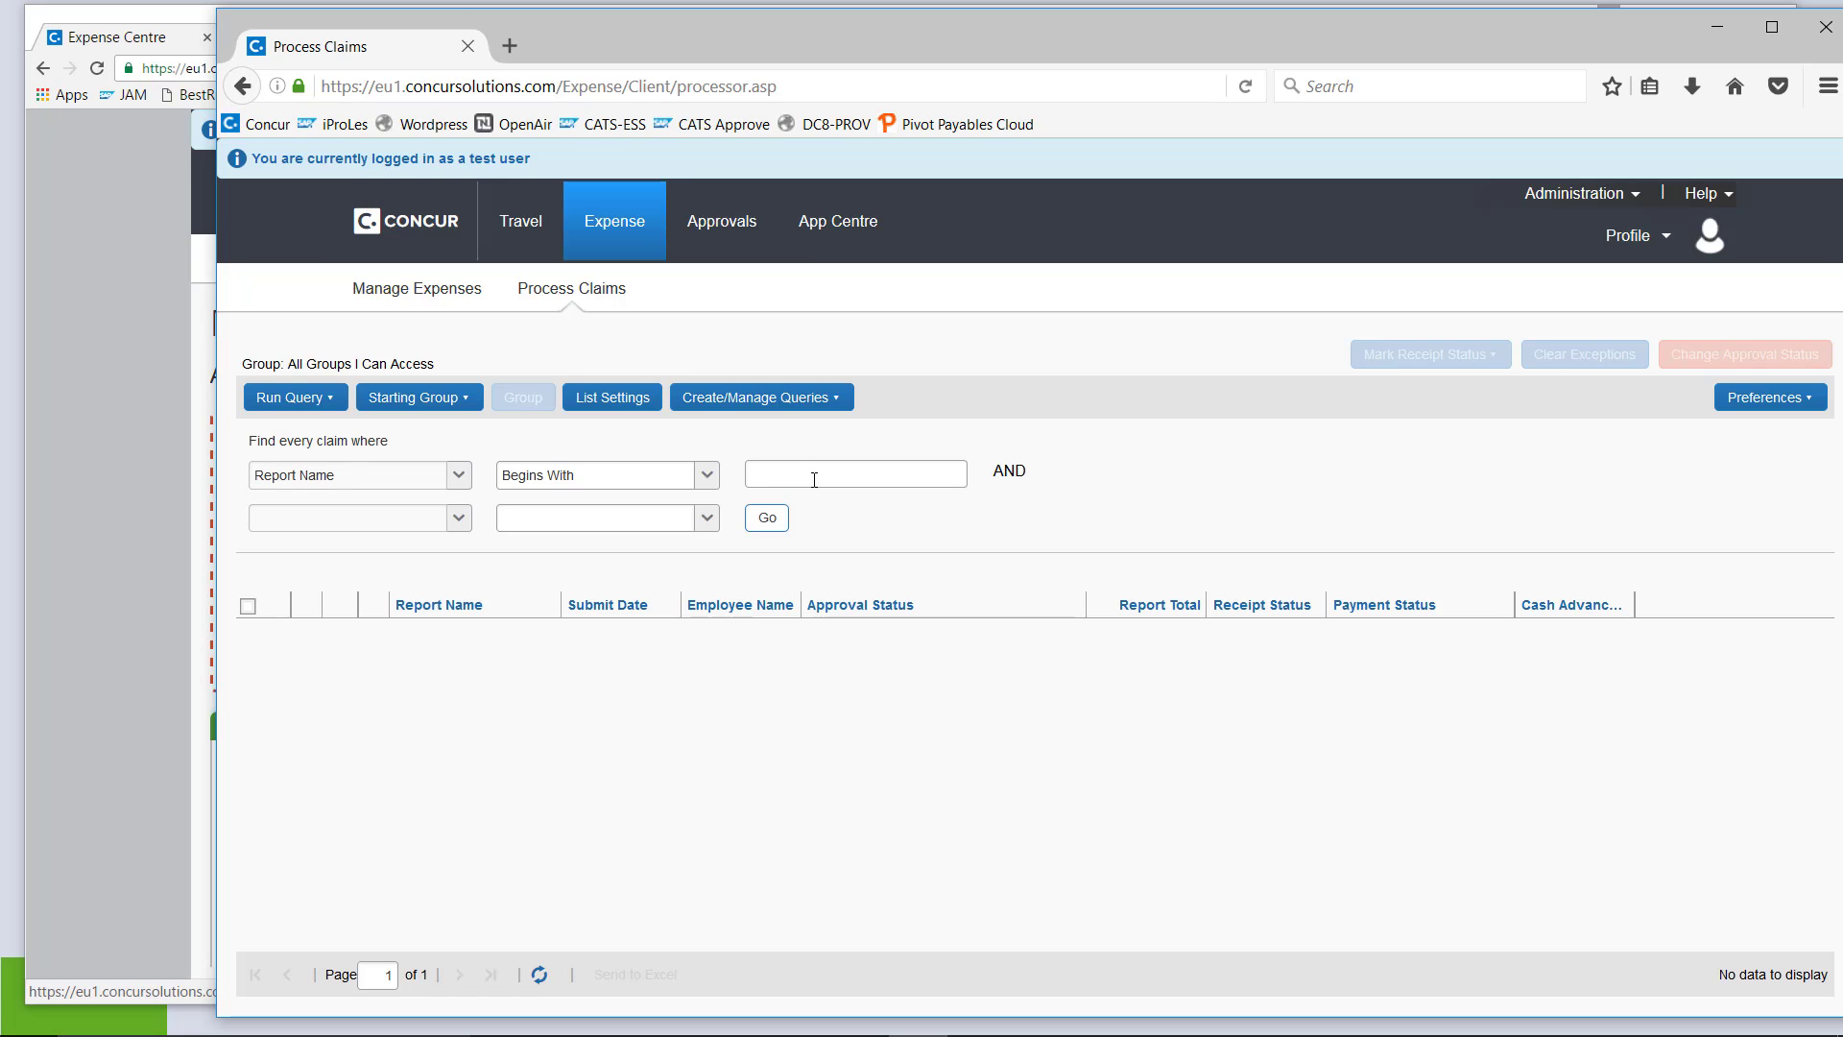
pyautogui.click(814, 478)
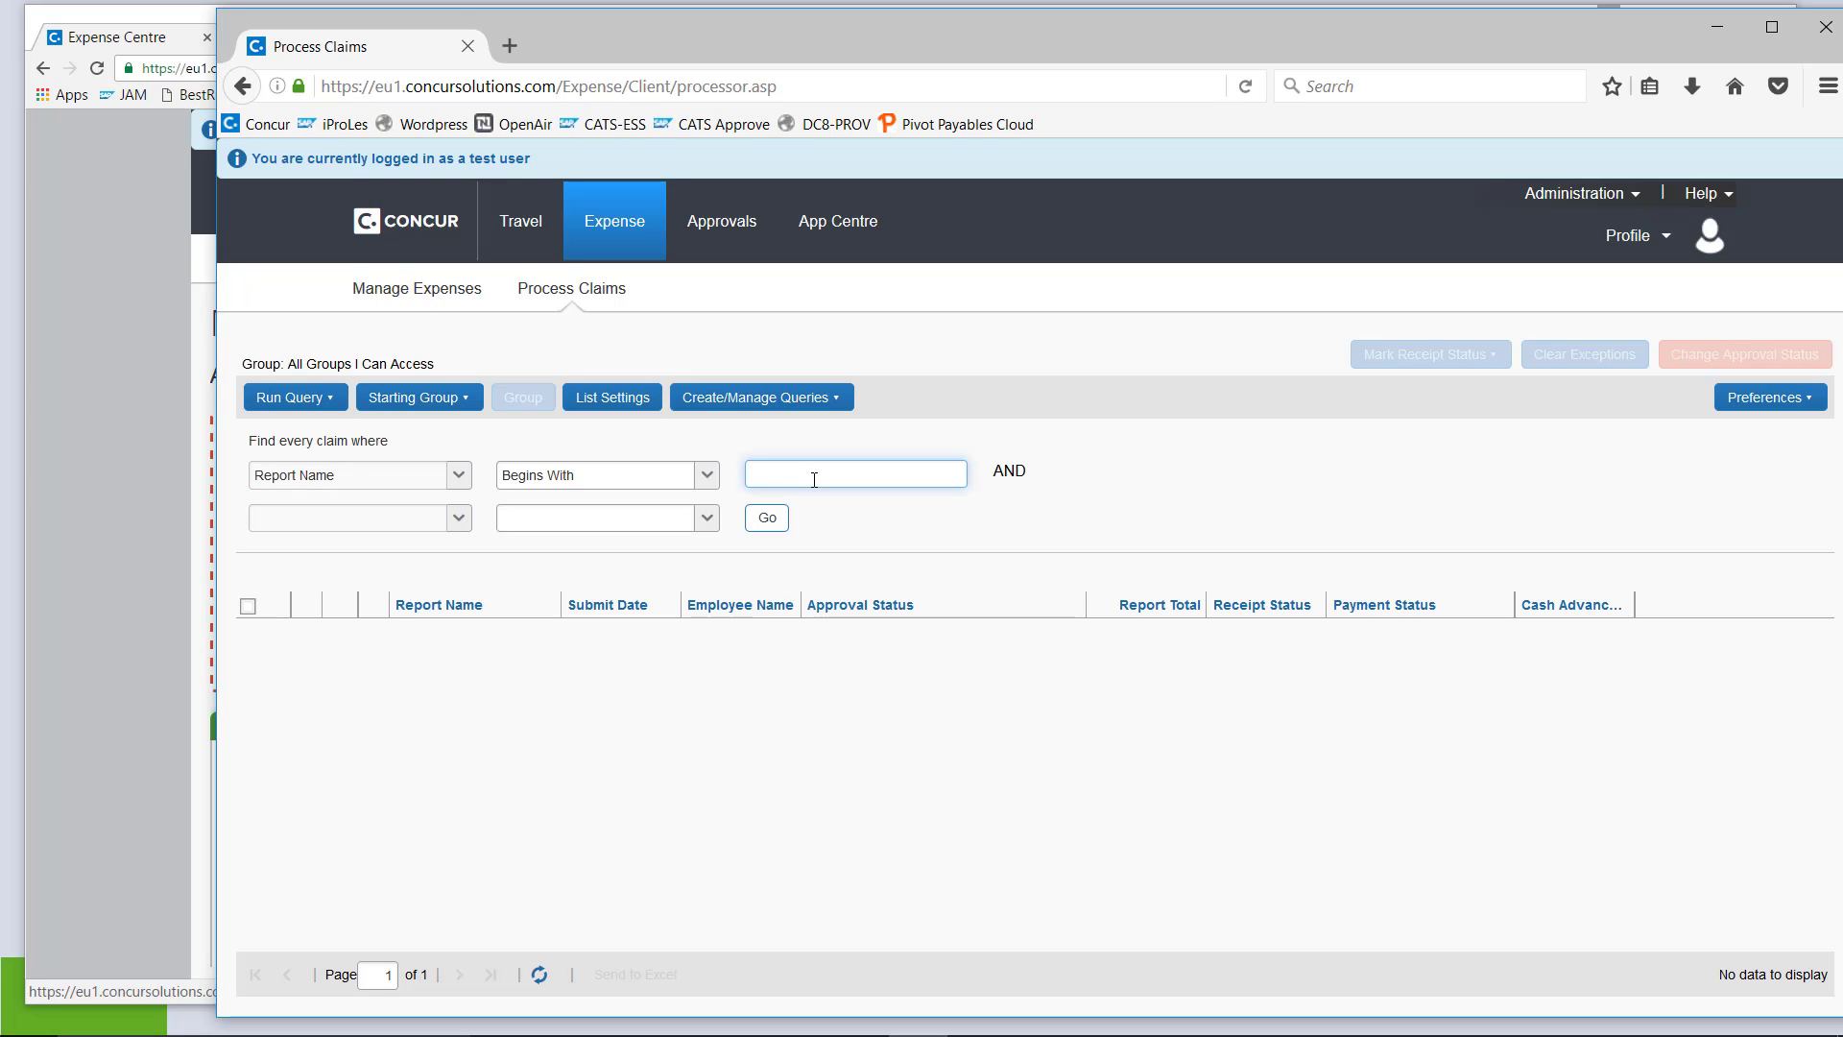
pyautogui.write('SR')
pyautogui.click(773, 520)
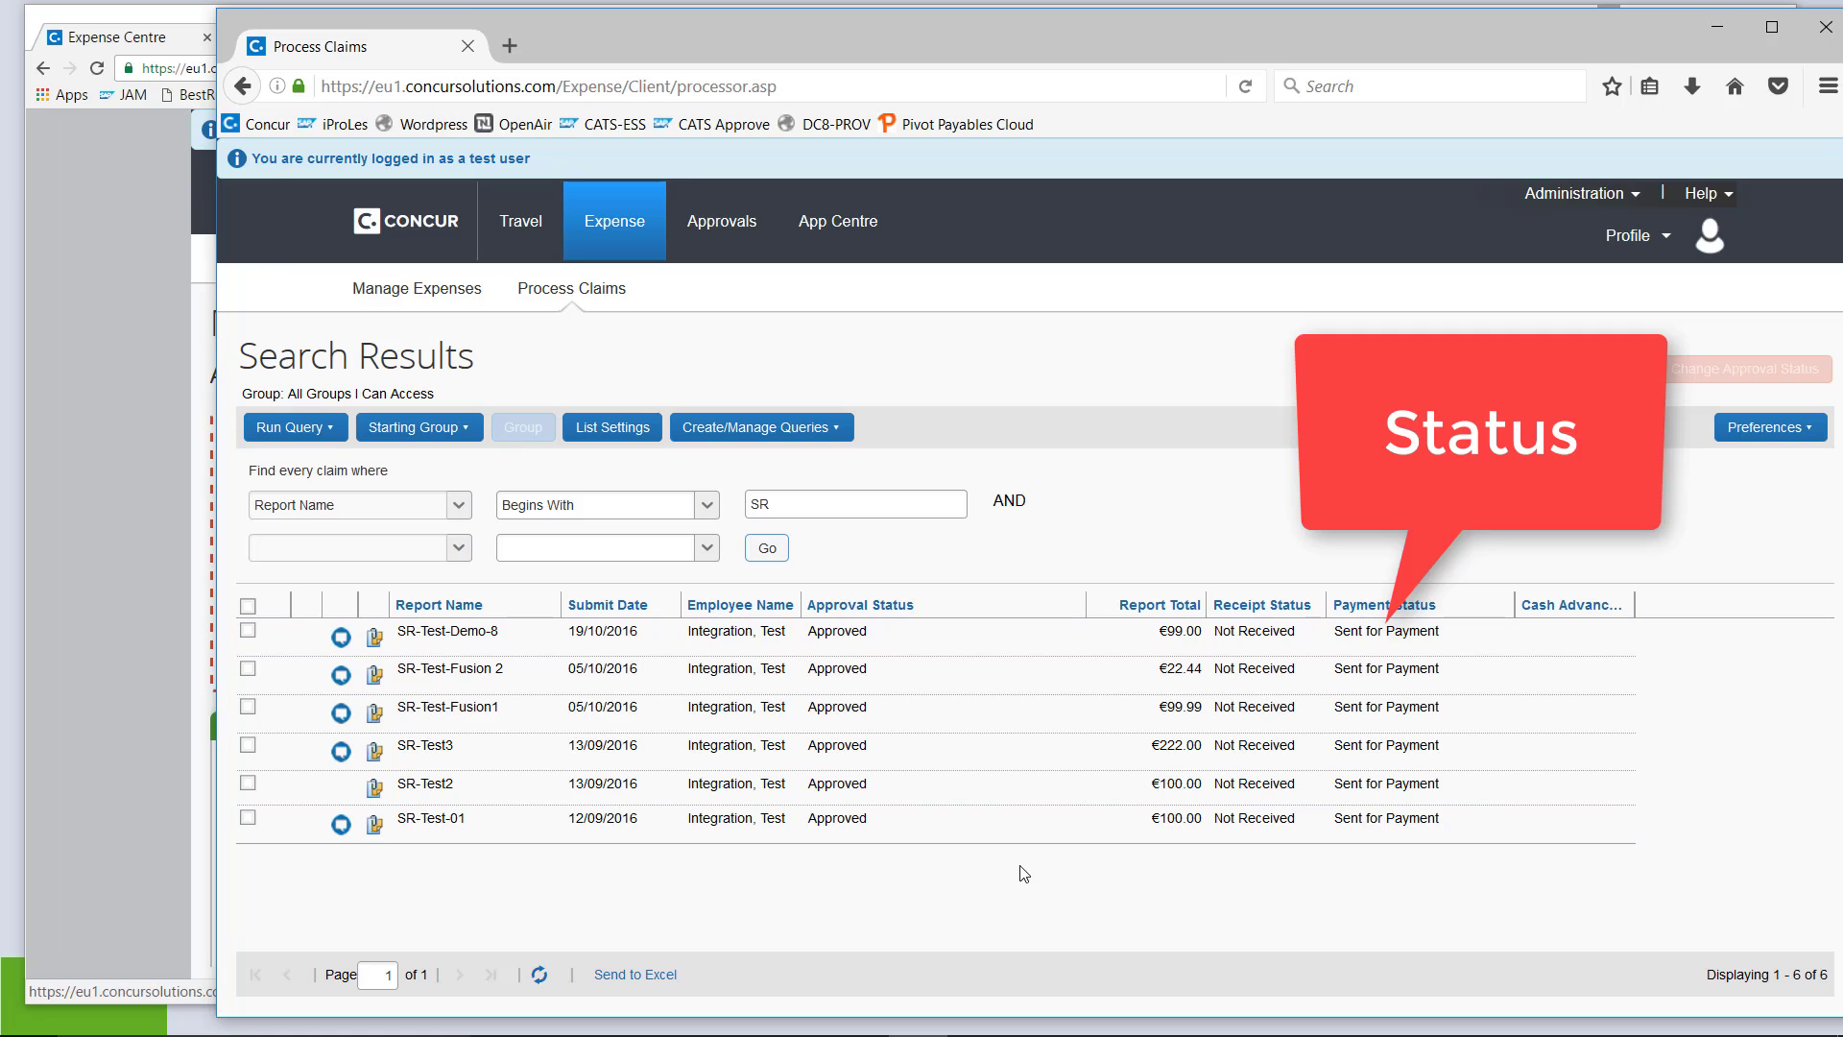
pyautogui.click(204, 818)
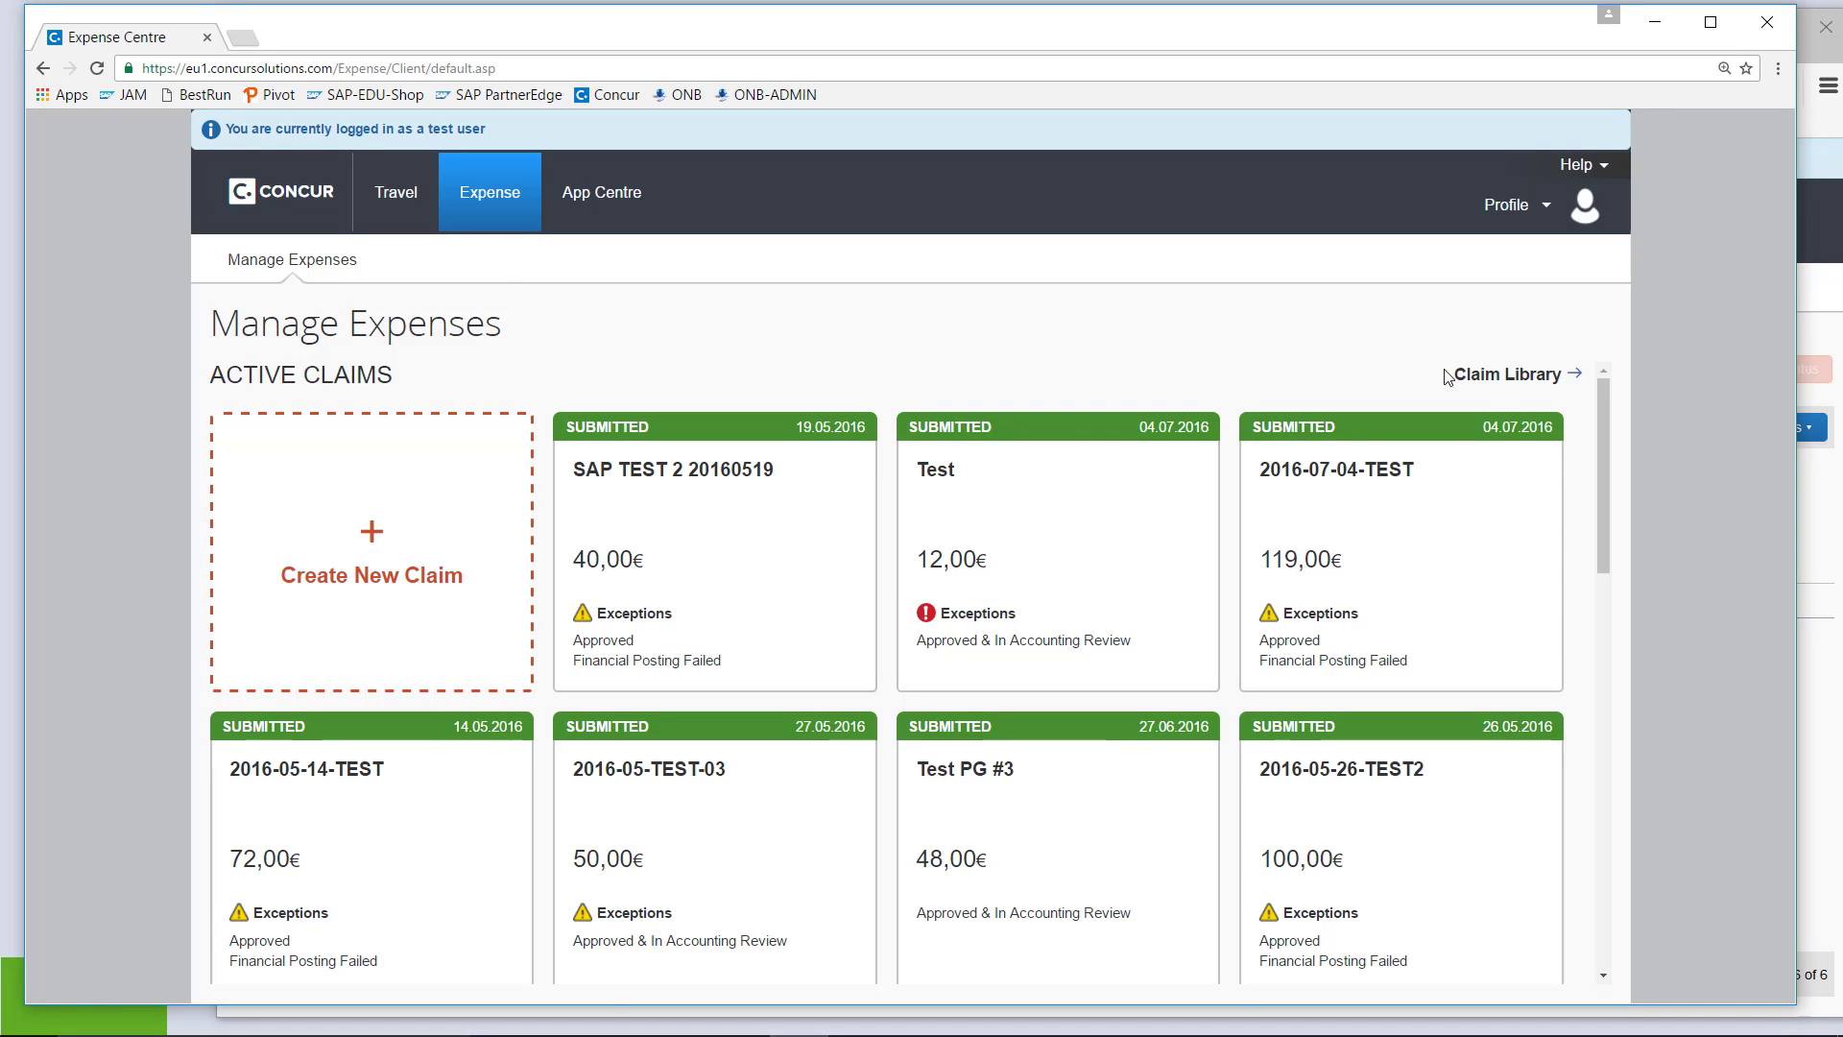
# Open the Claim Library to list the employee's claims from the last 90 days
pyautogui.click(1502, 375)
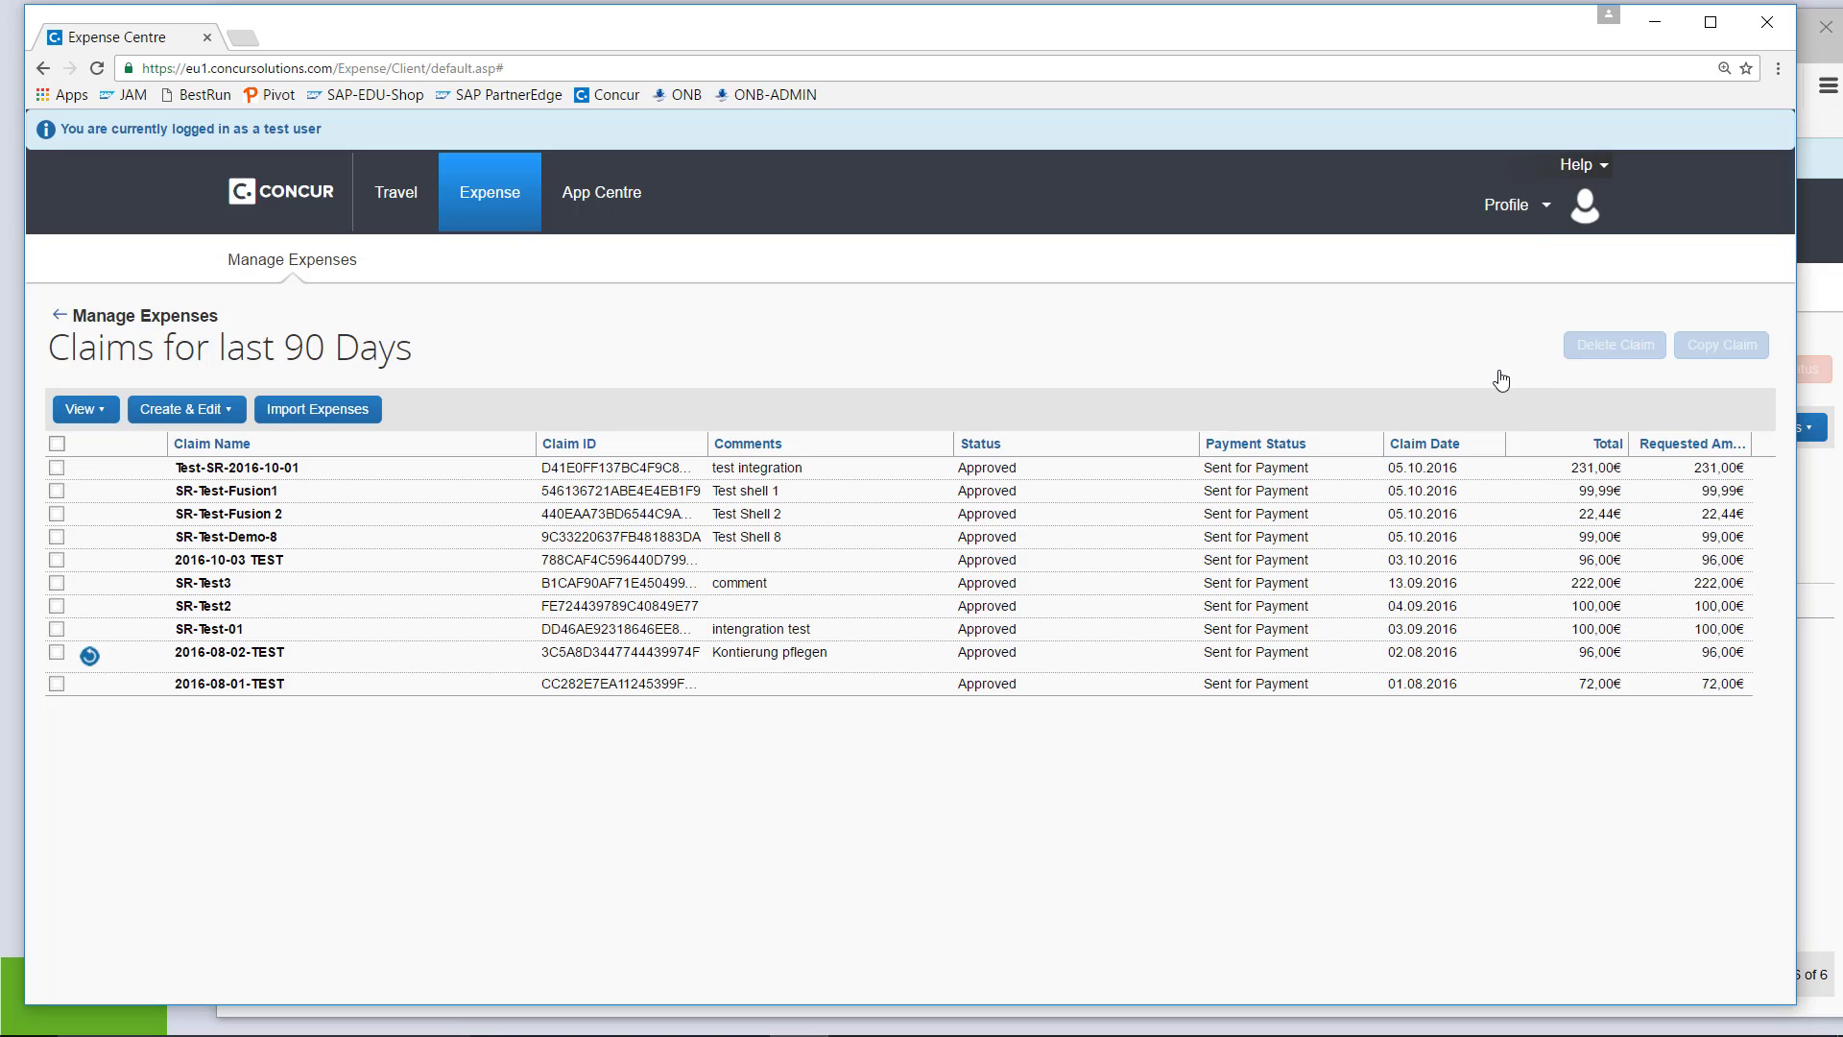